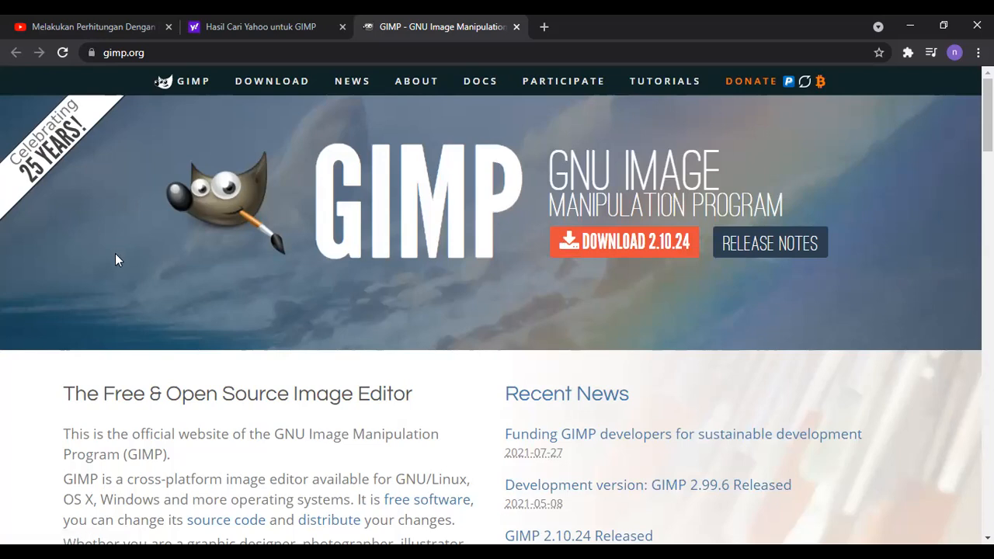
Open the GIMP website's Downloads page and go to the GIMP for Windows section
scroll(763, 371, "down", 2)
scroll(764, 365, "up", 2)
left_click(269, 80)
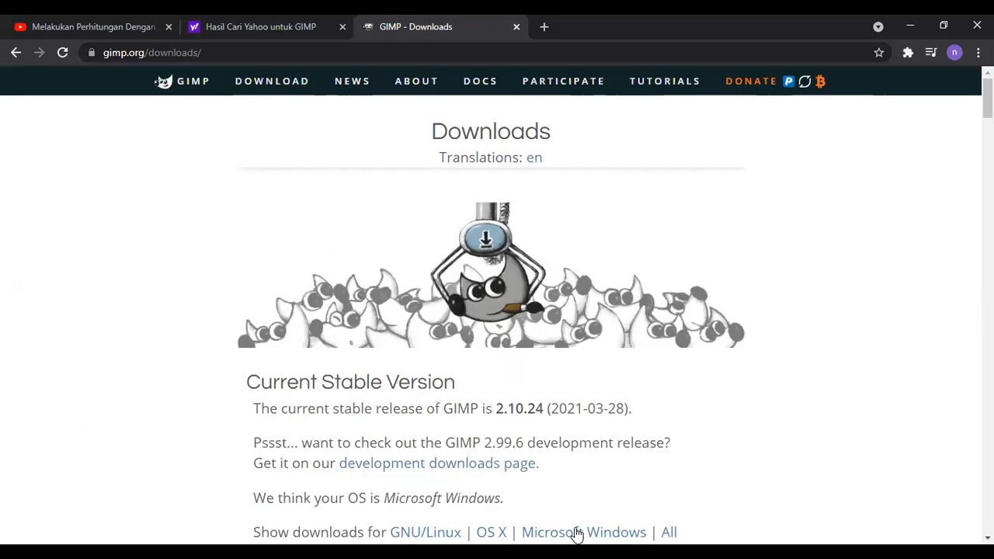
scroll(623, 459, "down", 2)
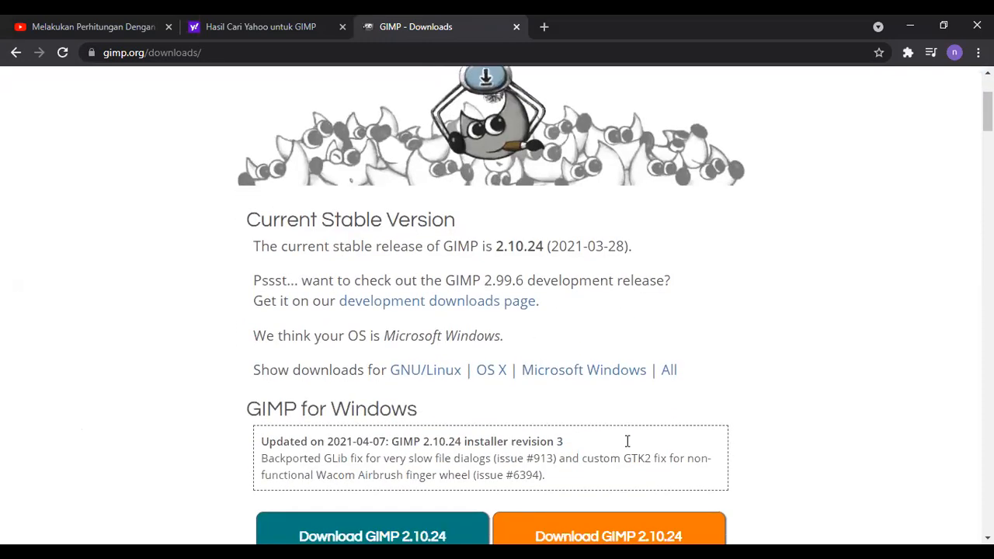
scroll(625, 435, "down", 1)
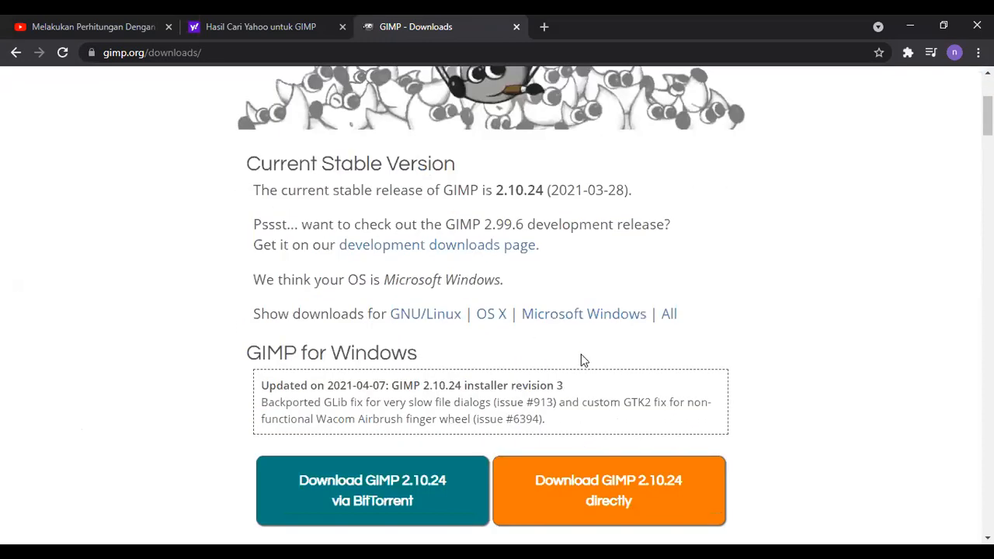
scroll(698, 385, "down", 2)
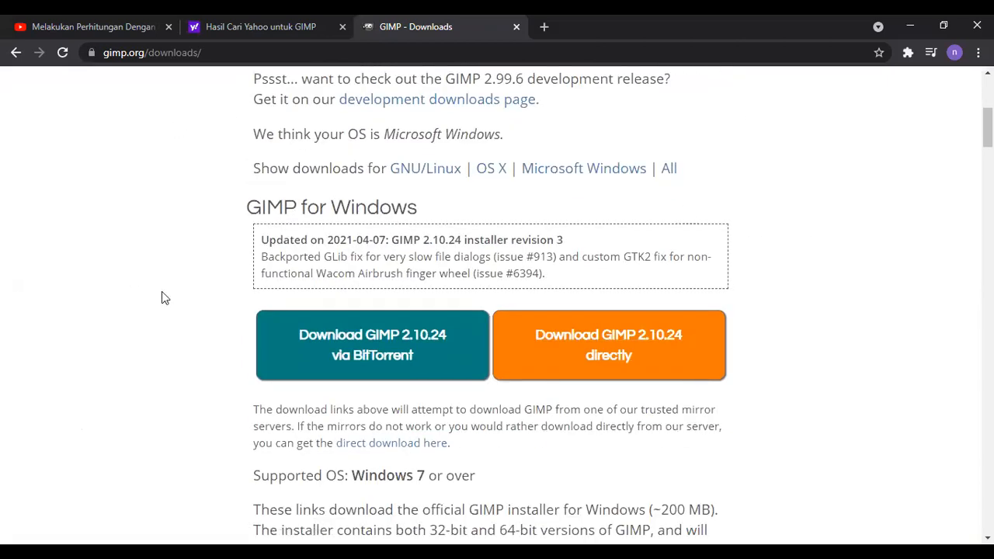
scroll(444, 271, "up", 4)
scroll(446, 277, "down", 3)
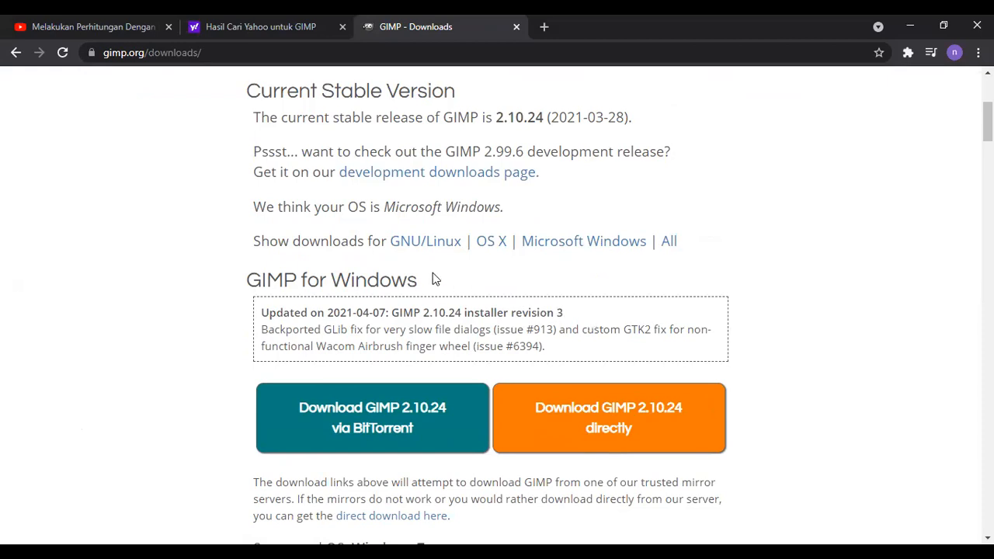
Start the direct download of the GIMP 2.10.24 installer for Windows
left_click_drag(426, 281, 247, 281)
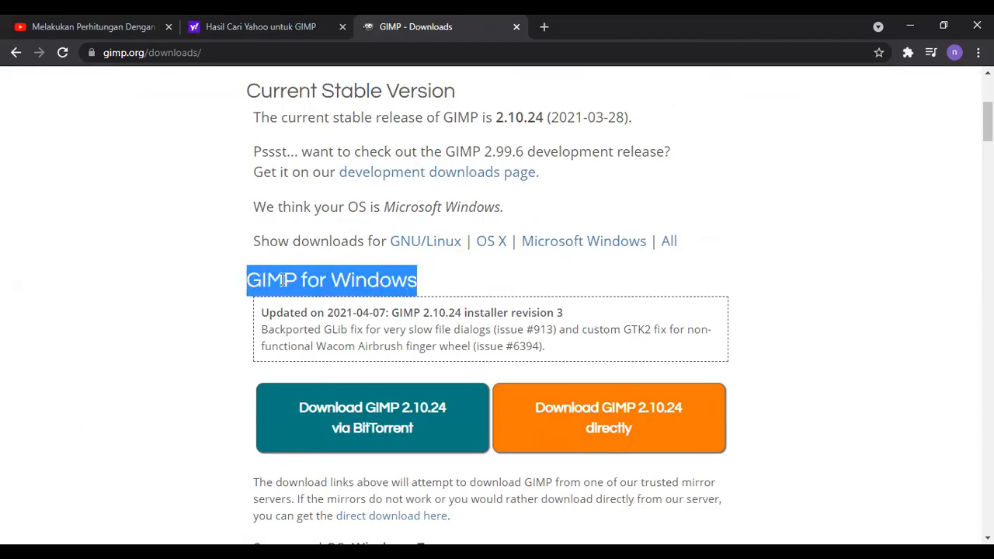
left_click(437, 284)
left_click_drag(437, 284, 341, 283)
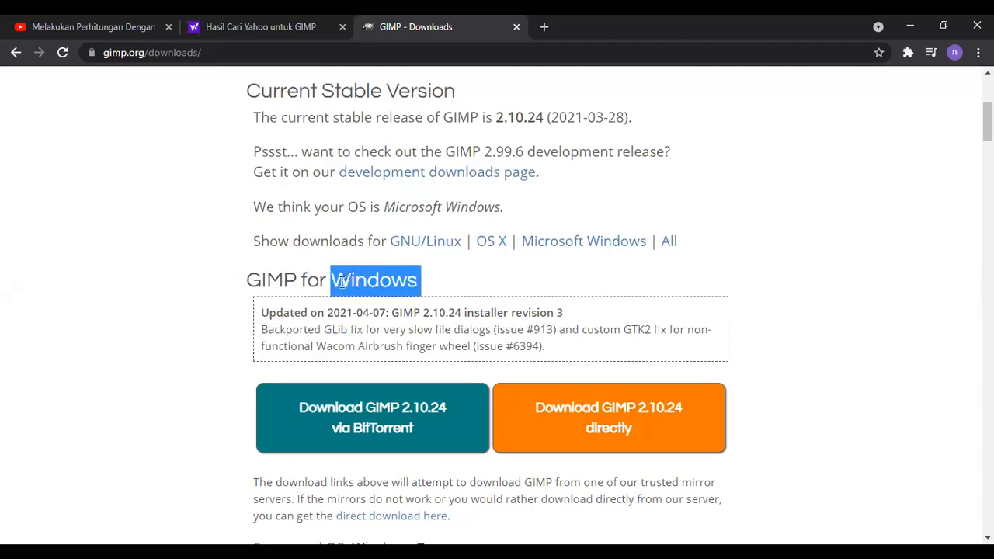
scroll(473, 288, "down", 2)
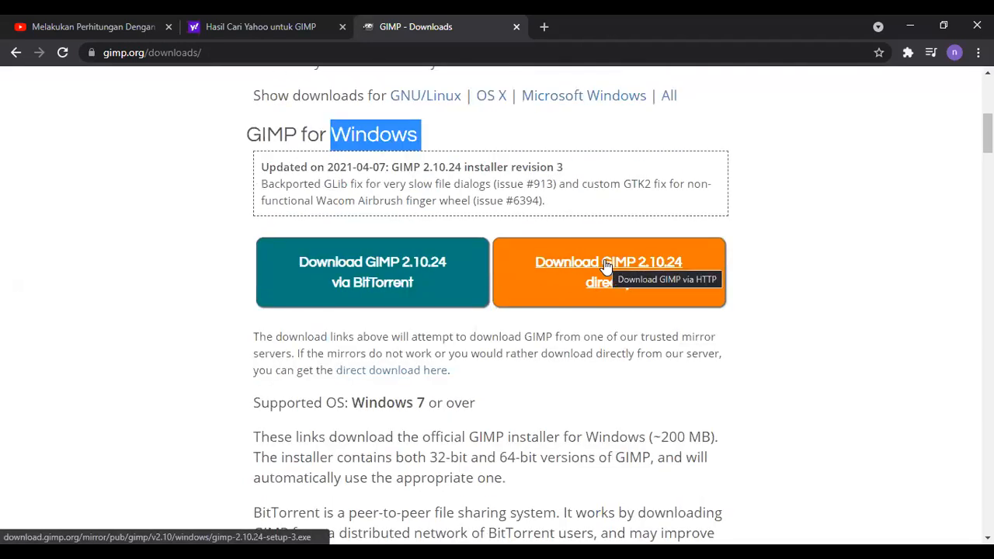
left_click(649, 225)
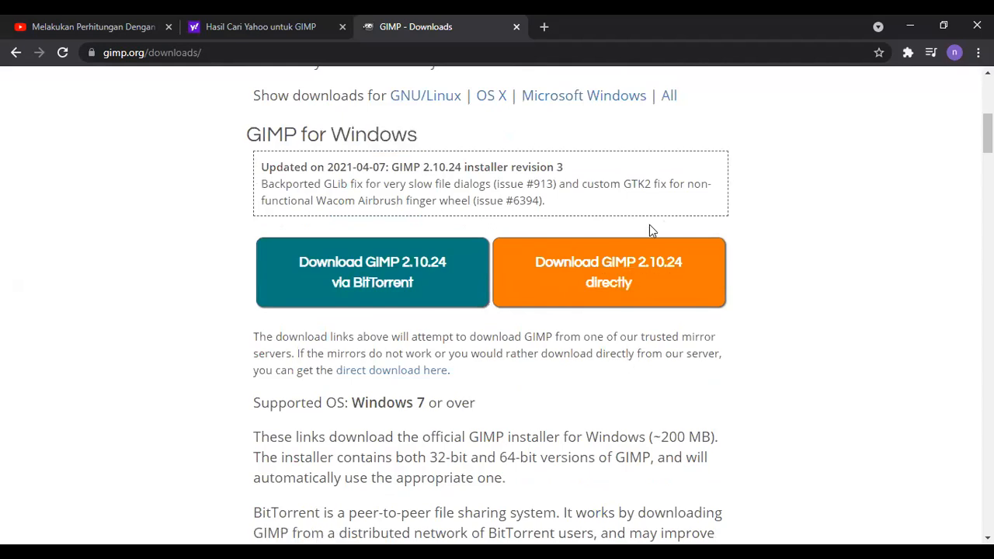
left_click(605, 276)
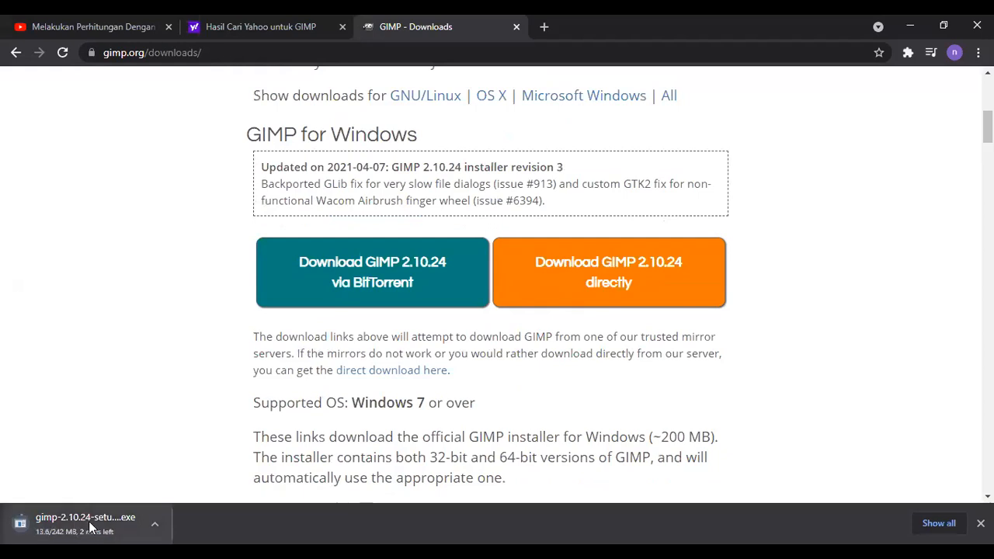
Cancel the running download of the GIMP 2.10.24 installer
left_click(156, 526)
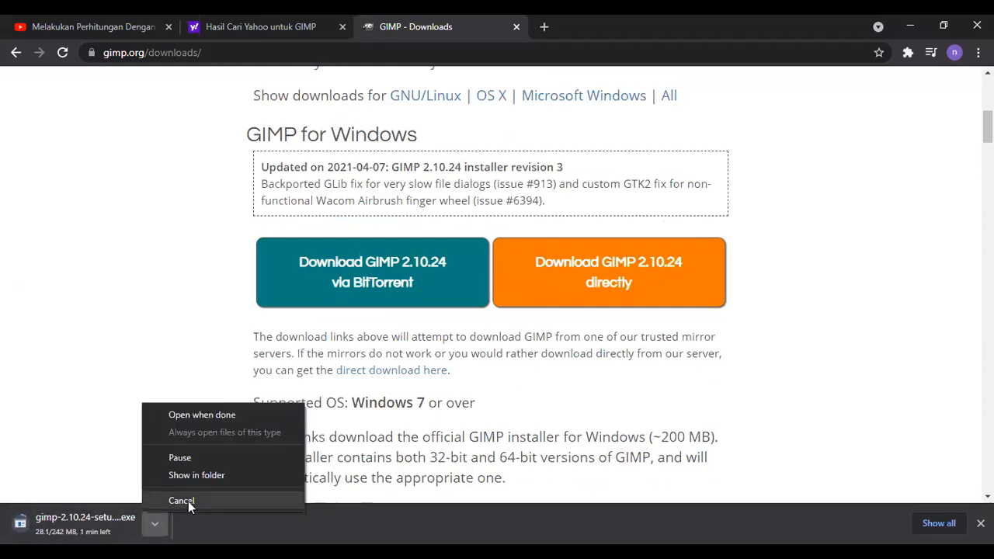
left_click(181, 501)
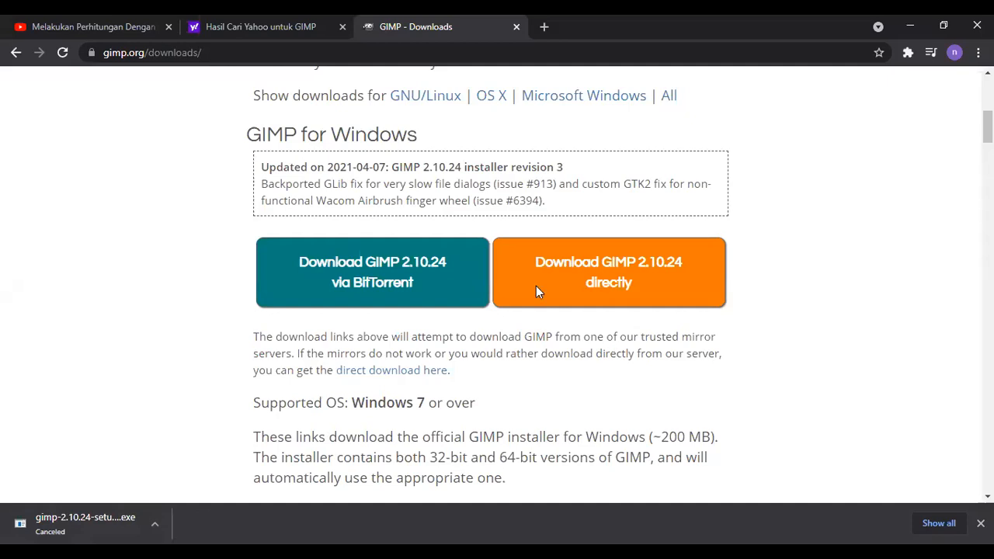
scroll(535, 286, "up", 5)
scroll(404, 194, "down", 4)
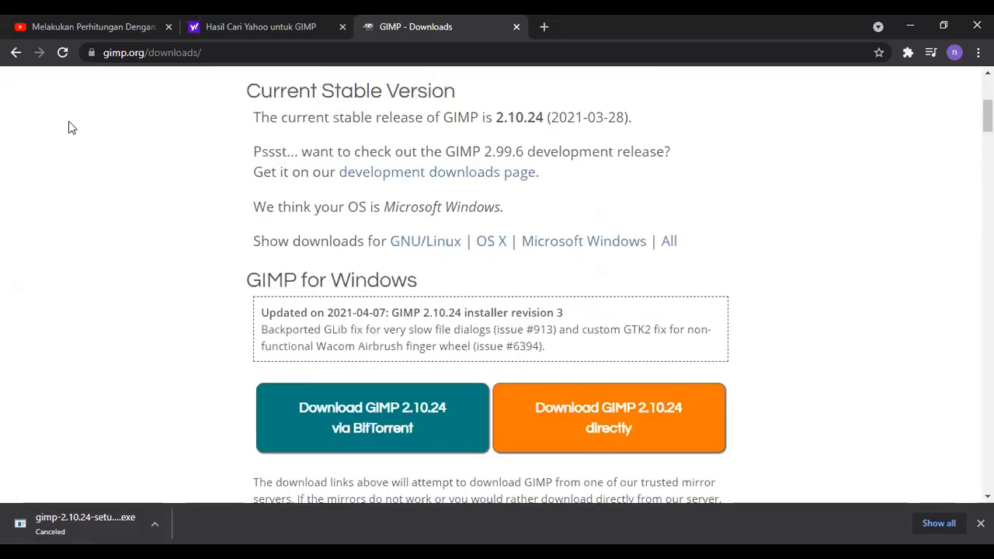
Return to the Yahoo search page and replace the GIMP query with a search for "inkscape"
left_click(219, 21)
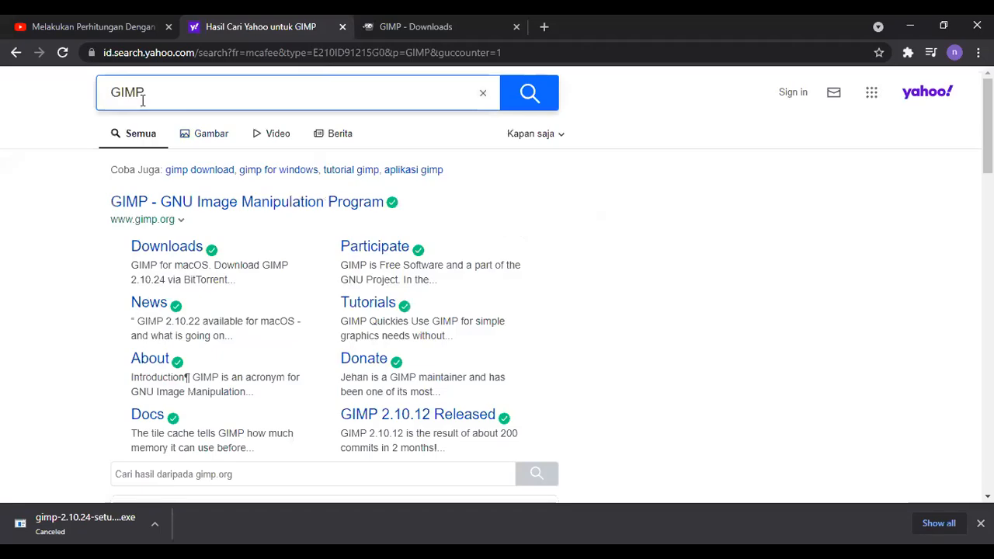
key("ctrl+a")
type("unksca")
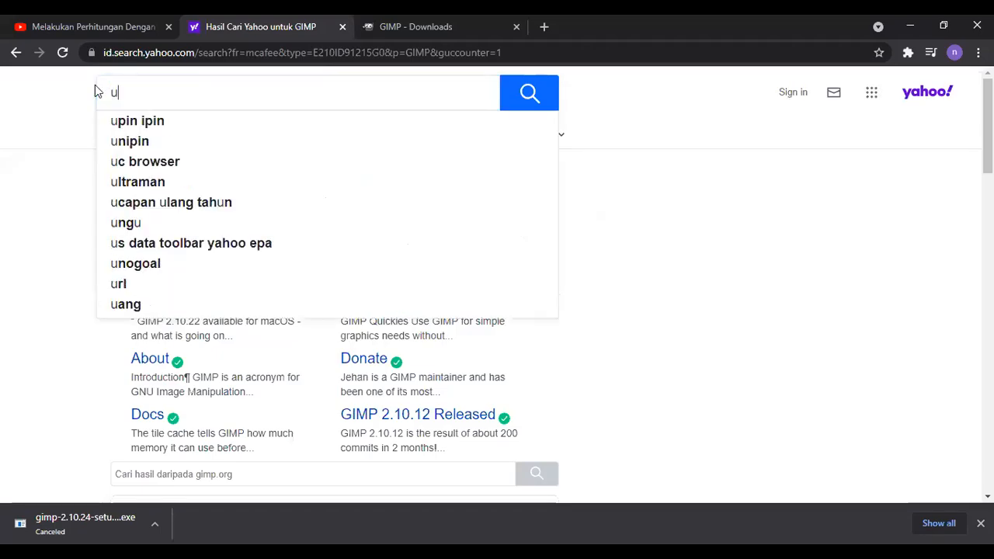
key("BackSpace")
key("BackSpace")
key("BackSpace")
key("BackSpace")
key("BackSpace")
key("BackSpace")
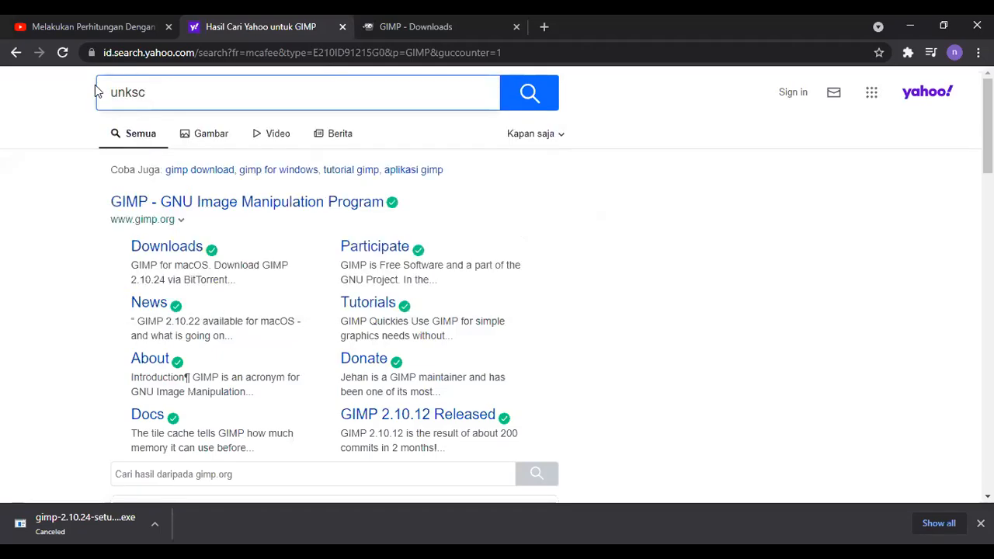
type("inkscape")
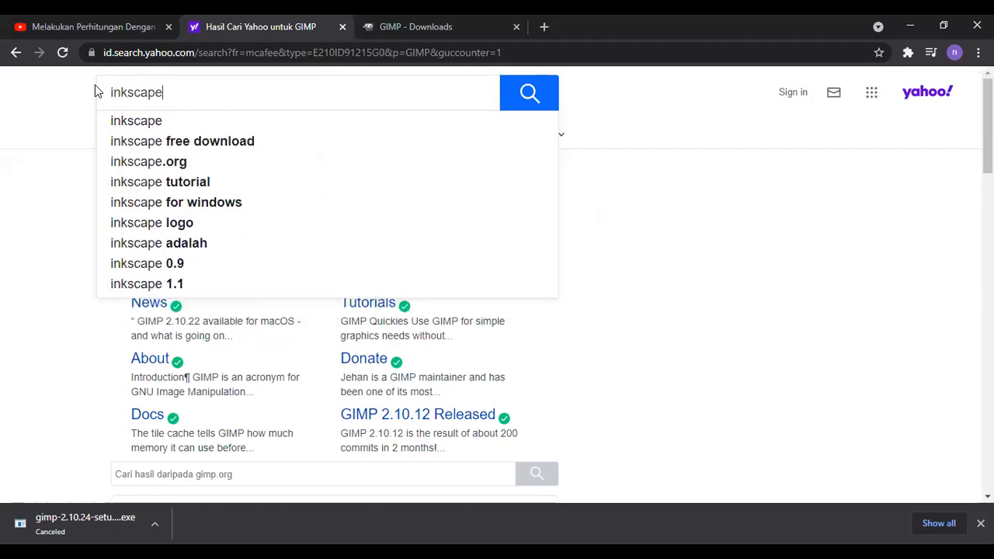
key("Return")
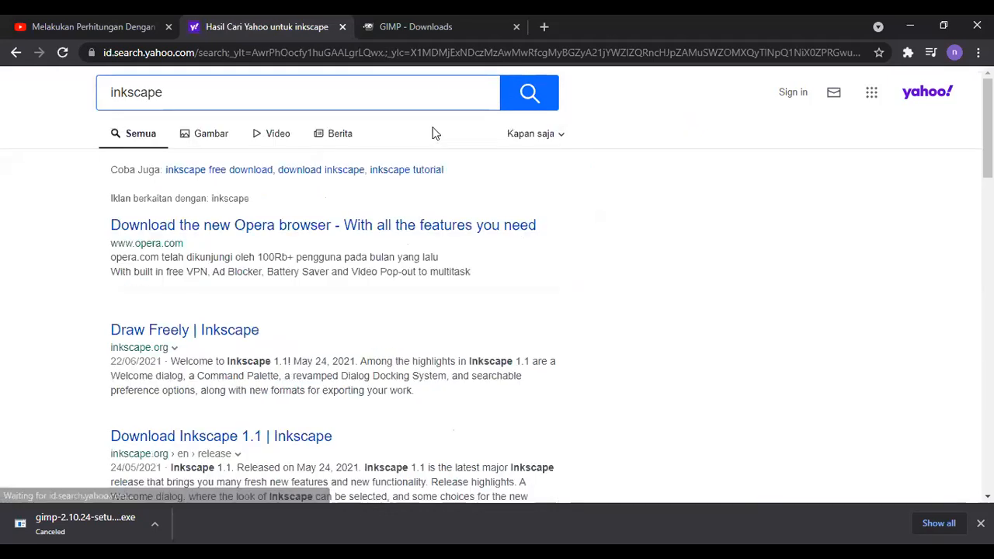
Open the official inkscape.org site from the search results and go to its download page
scroll(423, 296, "down", 1)
scroll(217, 251, "up", 1)
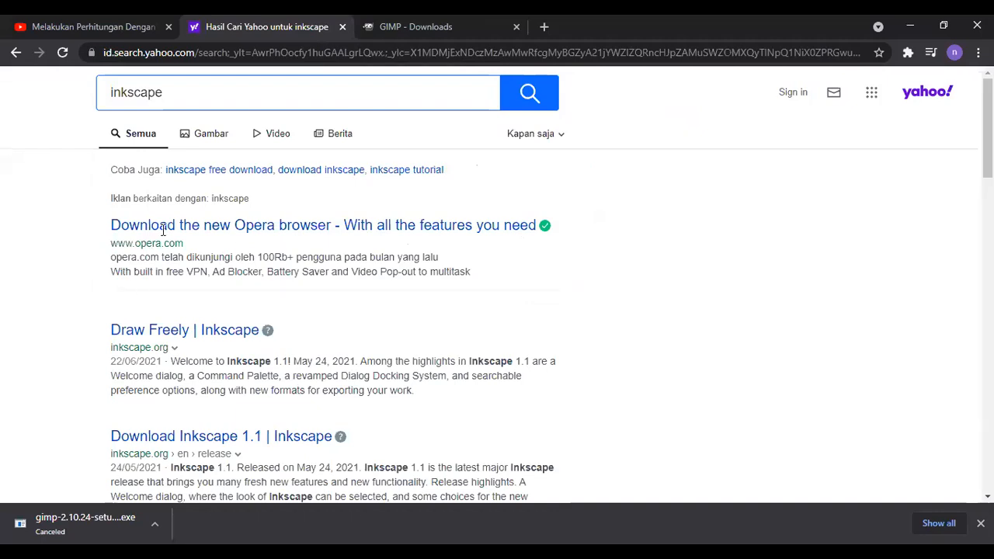
scroll(122, 205, "down", 2)
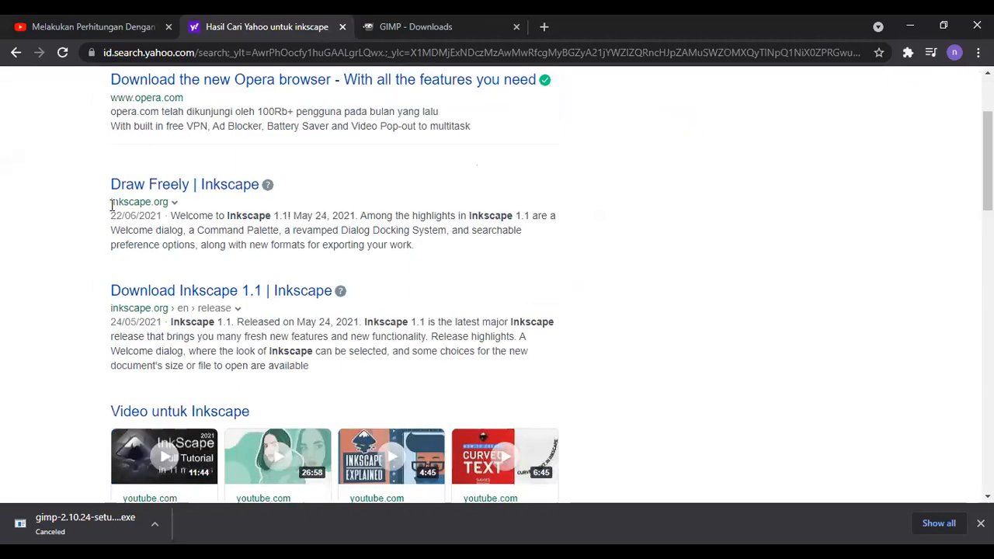
left_click(200, 186)
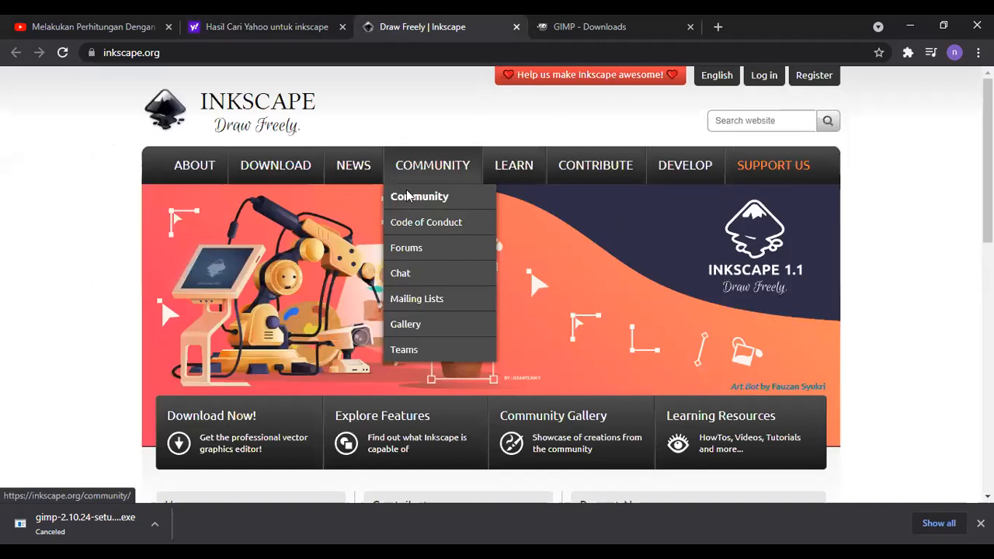
scroll(198, 287, "down", 2)
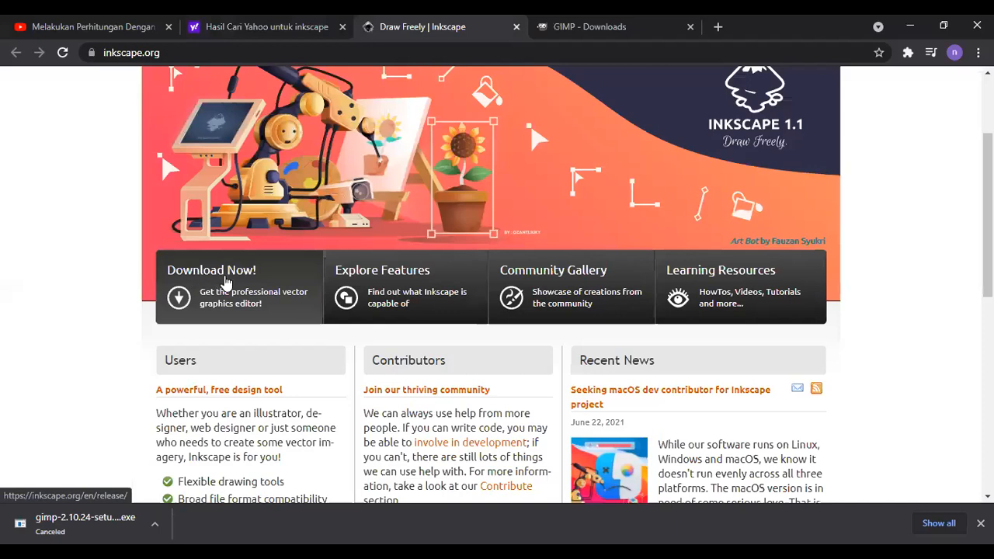
left_click(194, 287)
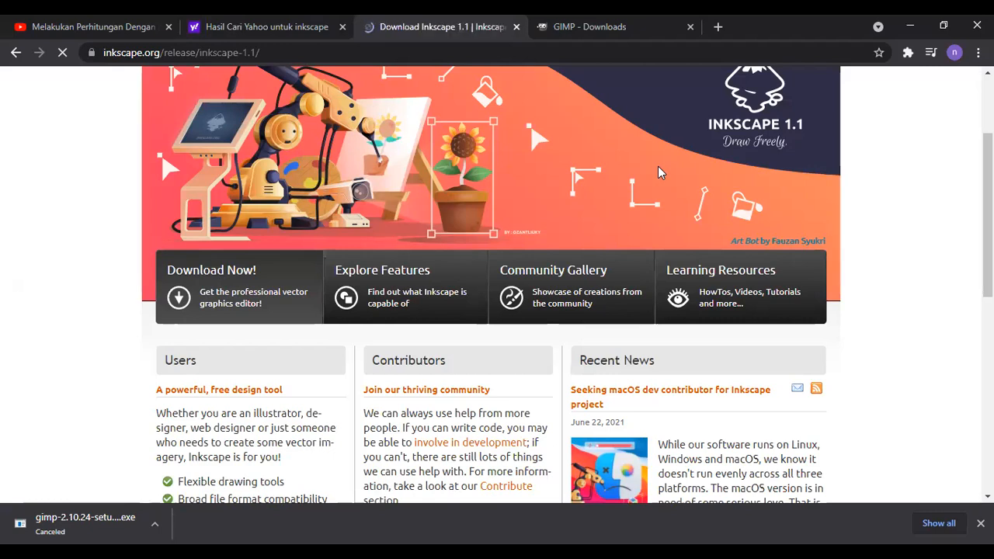
Choose Windows as the download platform for Inkscape 1.1
scroll(660, 173, "down", 2)
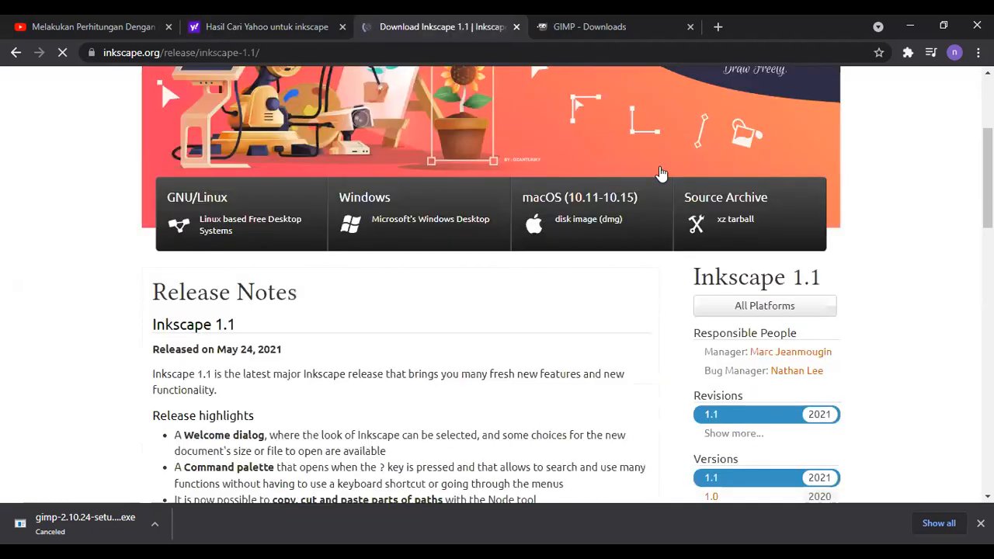
scroll(660, 172, "down", 1)
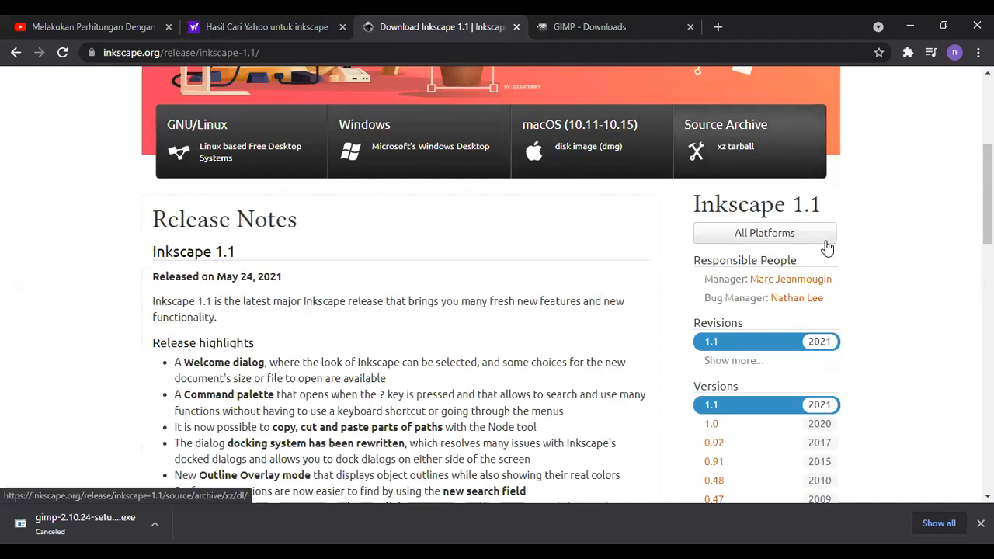
mouse_move(797, 204)
left_mouse_down()
mouse_move(833, 202)
mouse_move(806, 203)
left_mouse_up()
left_click(800, 203)
double_click(806, 203)
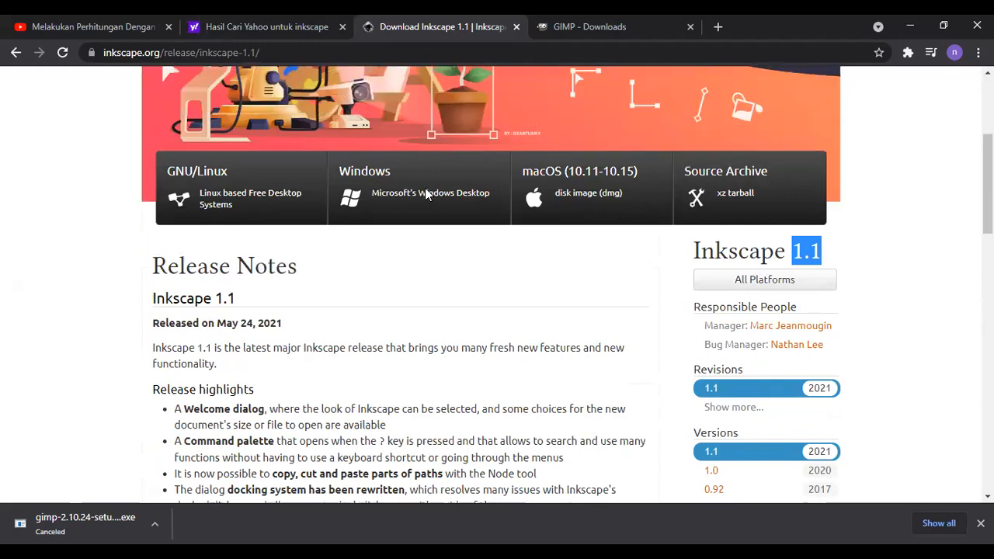
left_click(409, 150)
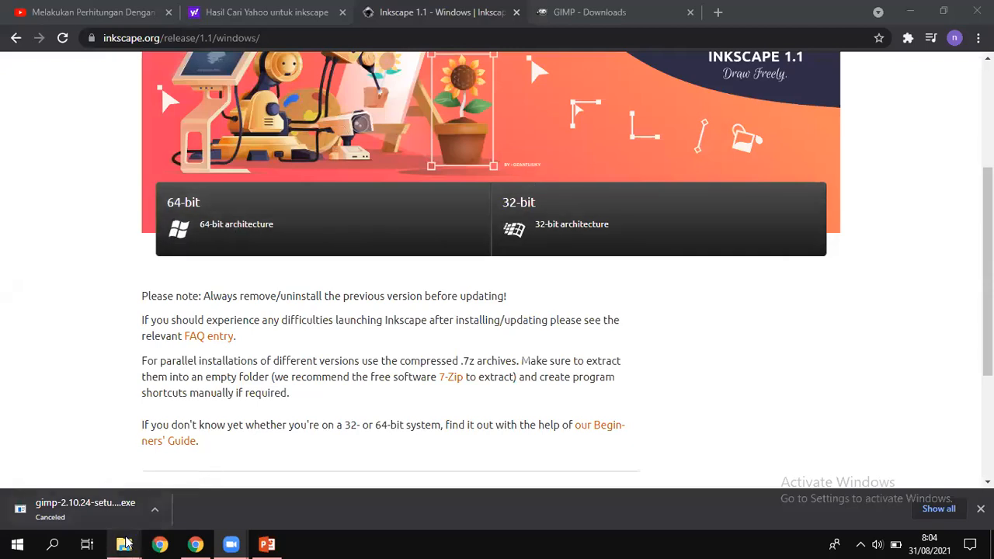
Switch to the open kelas 6 File Explorer window and go to This PC
mouse_move(124, 544)
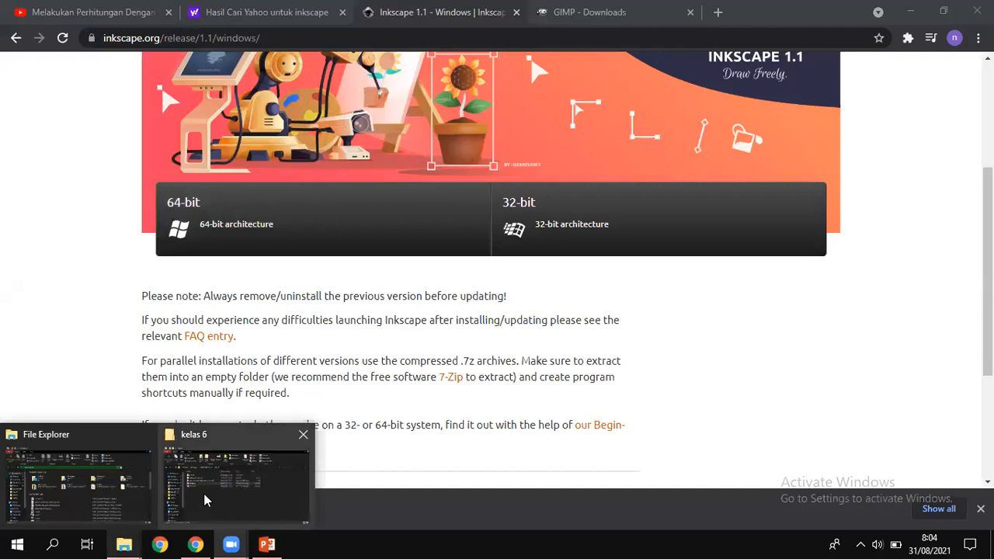
left_click(178, 505)
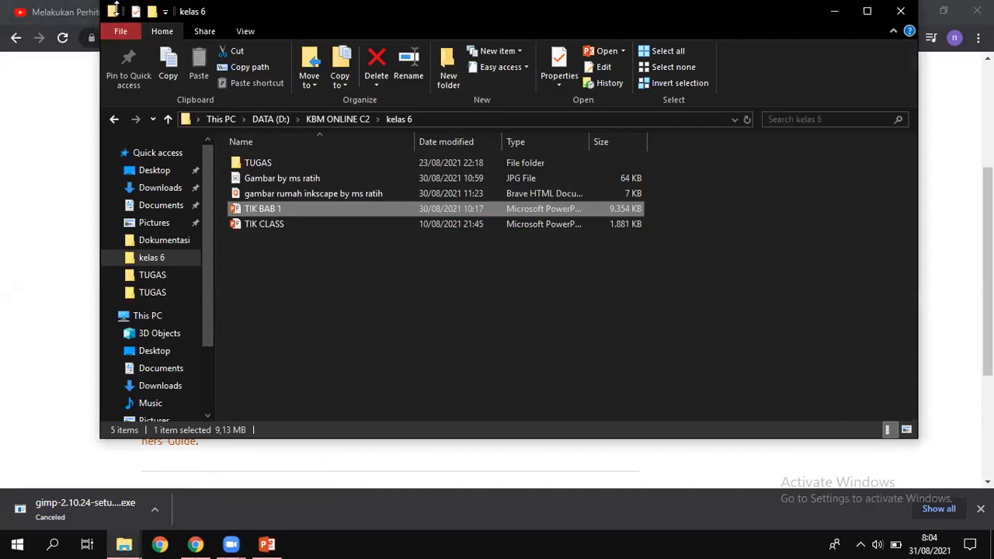
left_click_drag(113, 8, 112, 33)
scroll(133, 309, "down", 3)
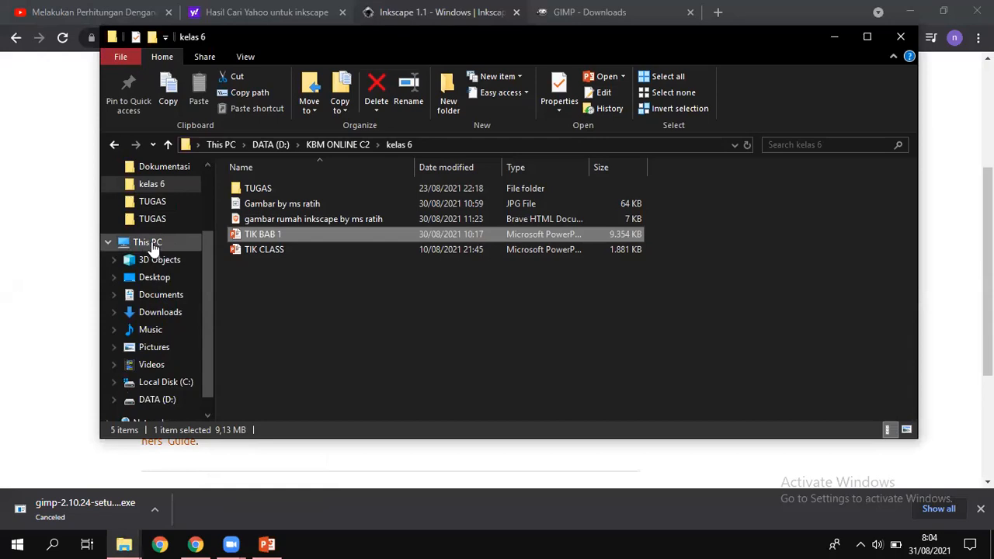
left_click(149, 244)
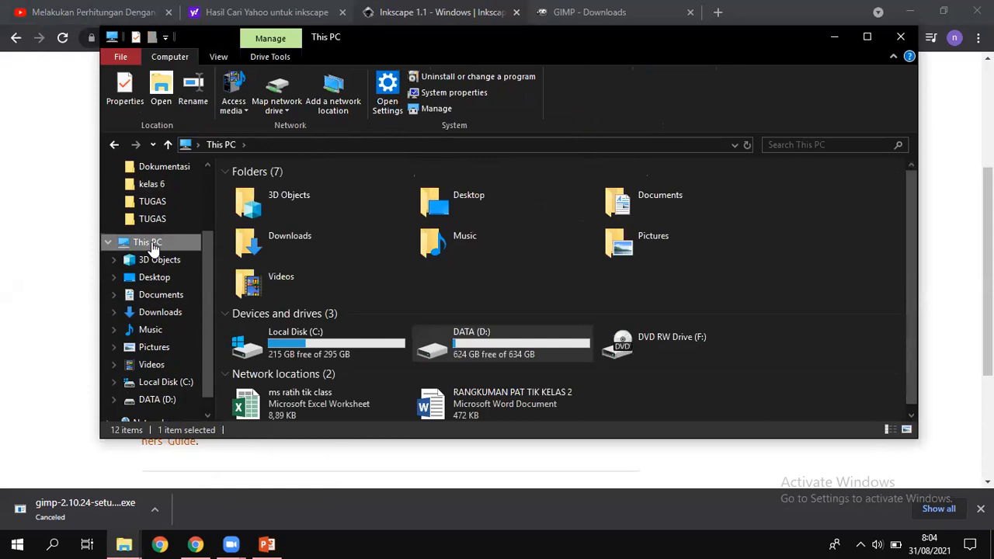
Check in This PC's properties whether the system is 32-bit or 64-bit, and return to the Inkscape download page
right_click(153, 247)
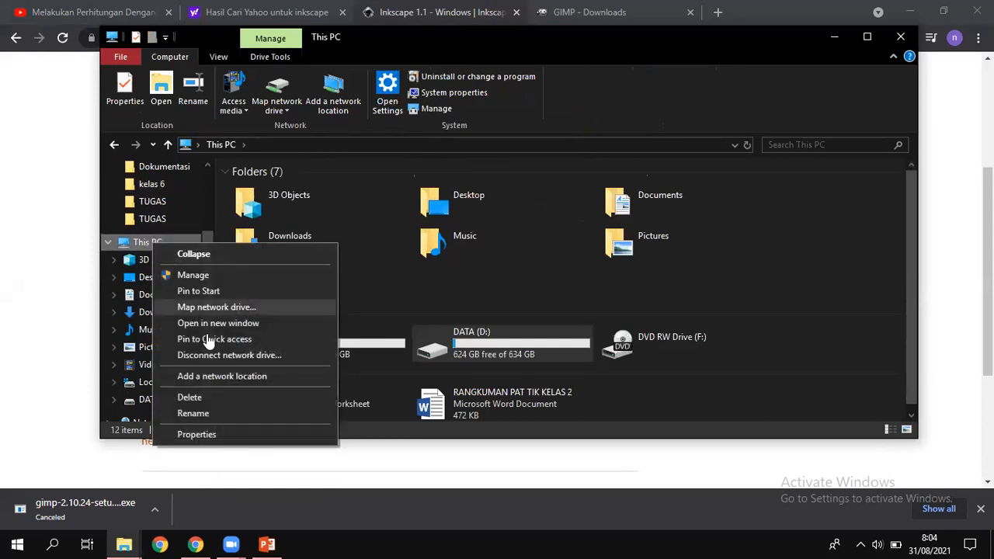
left_click(198, 435)
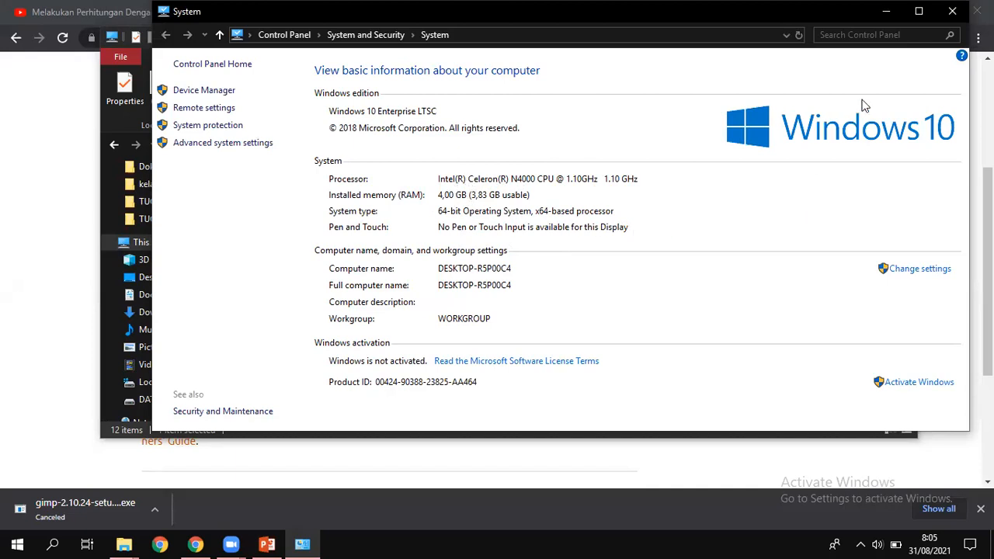
left_click(952, 11)
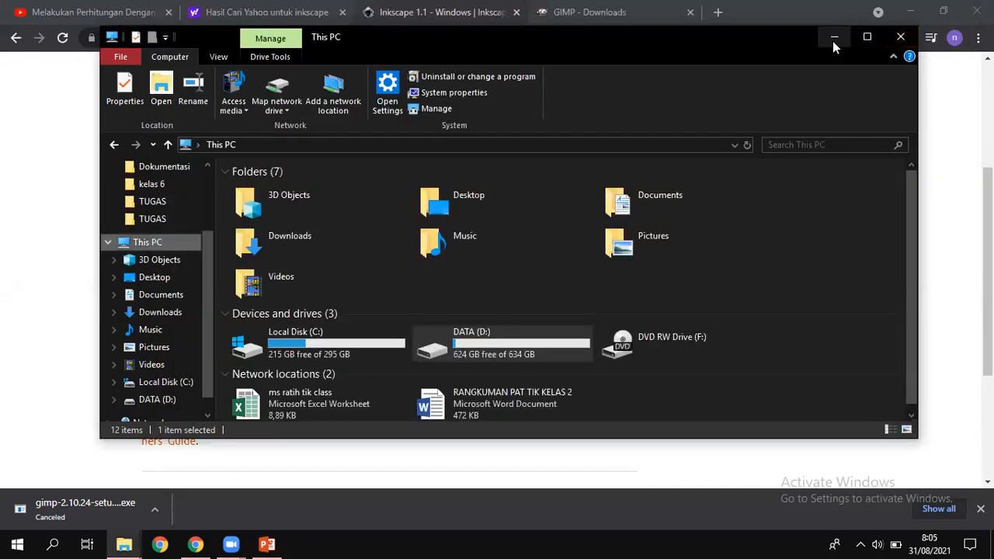
left_click(832, 36)
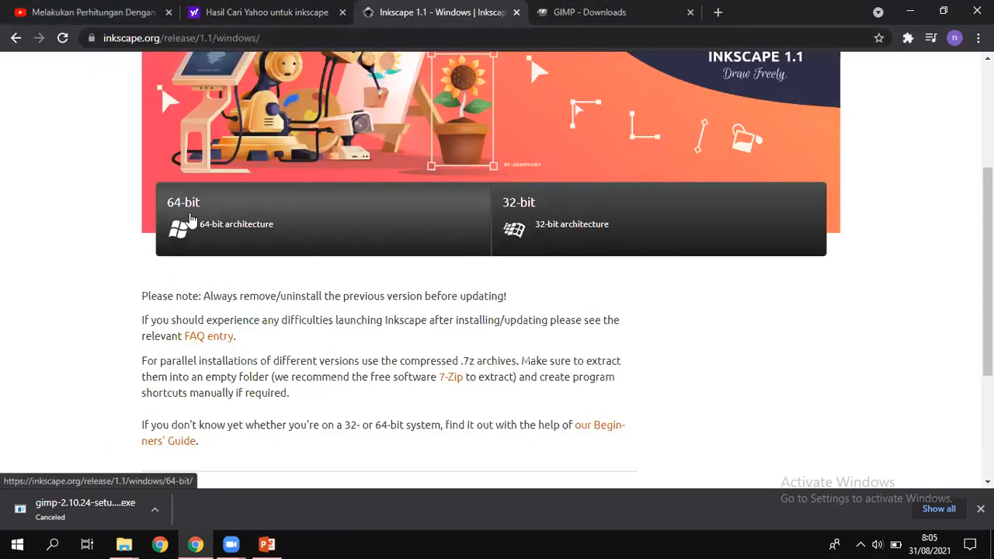
Choose the 64-bit architecture for Inkscape 1.1 on Windows and look over the available installer formats
left_click(187, 221)
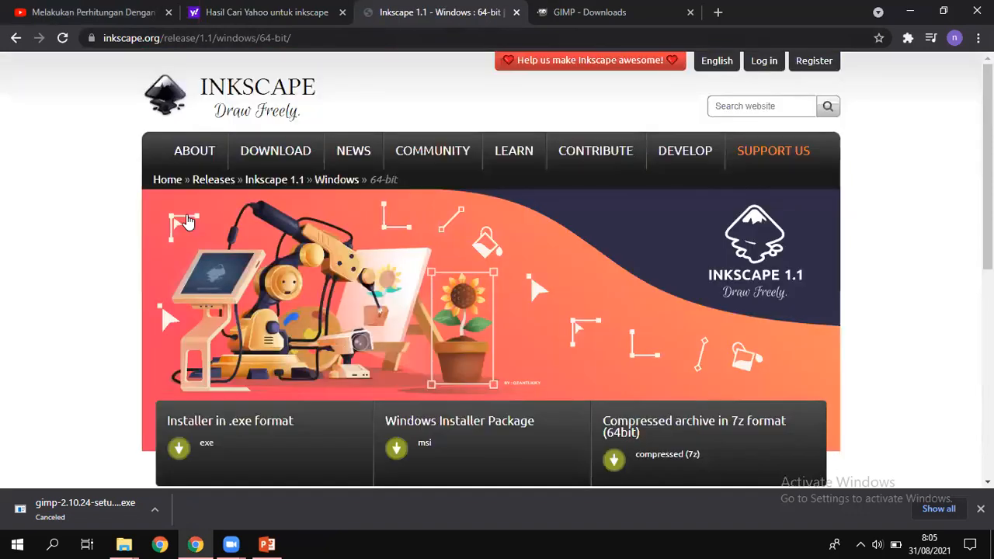
scroll(396, 273, "down", 2)
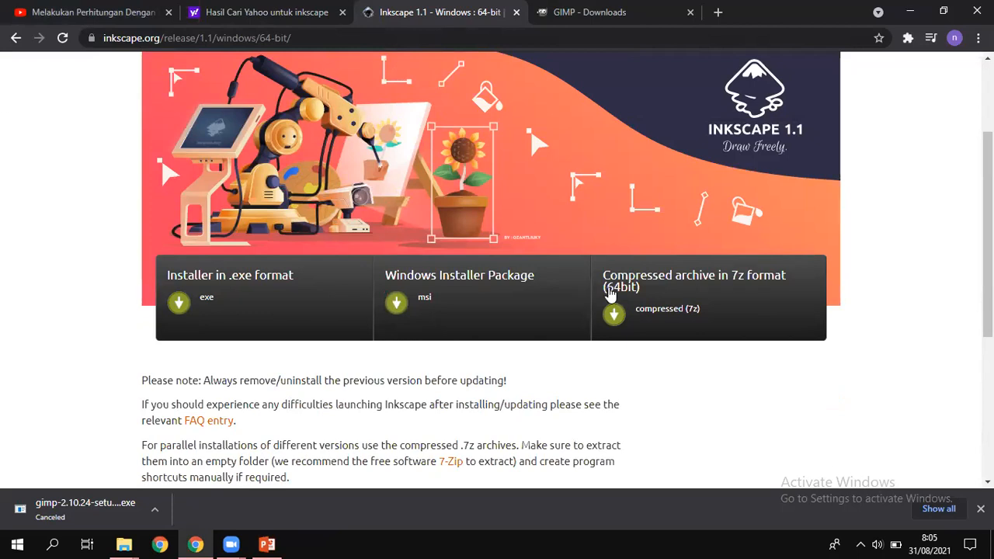
scroll(193, 444, "up", 2)
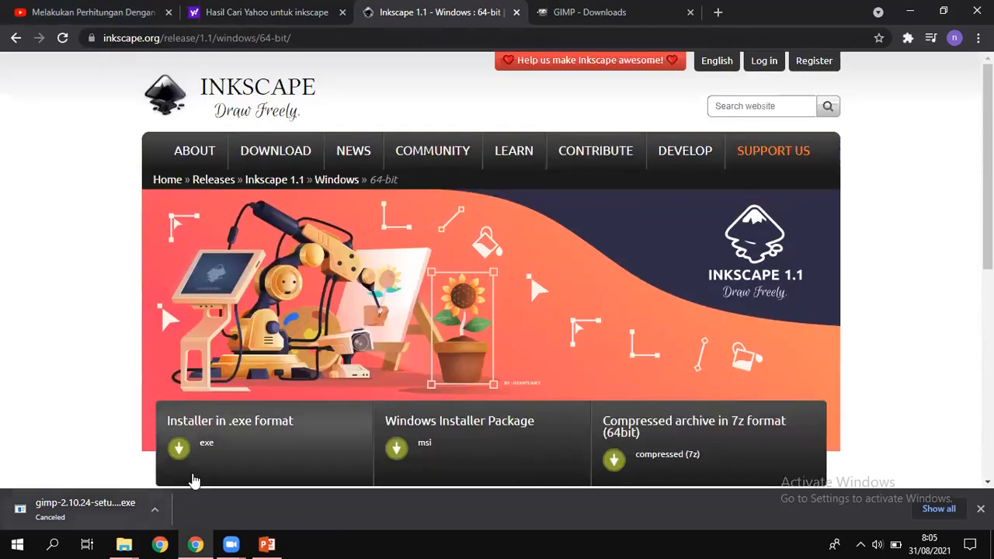
scroll(233, 388, "down", 3)
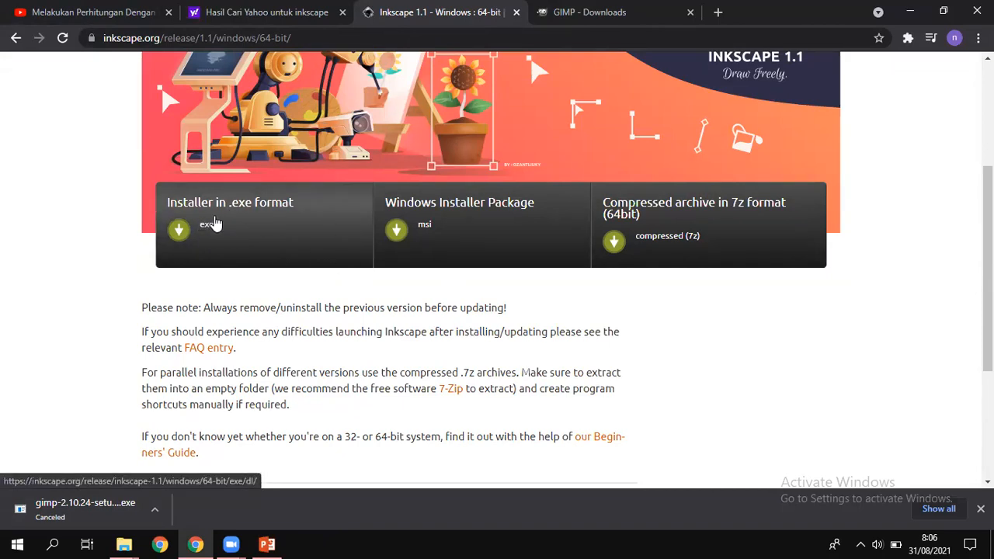
Start downloading the 64-bit Inkscape installer in .exe format, and cancel the running download
left_click(215, 224)
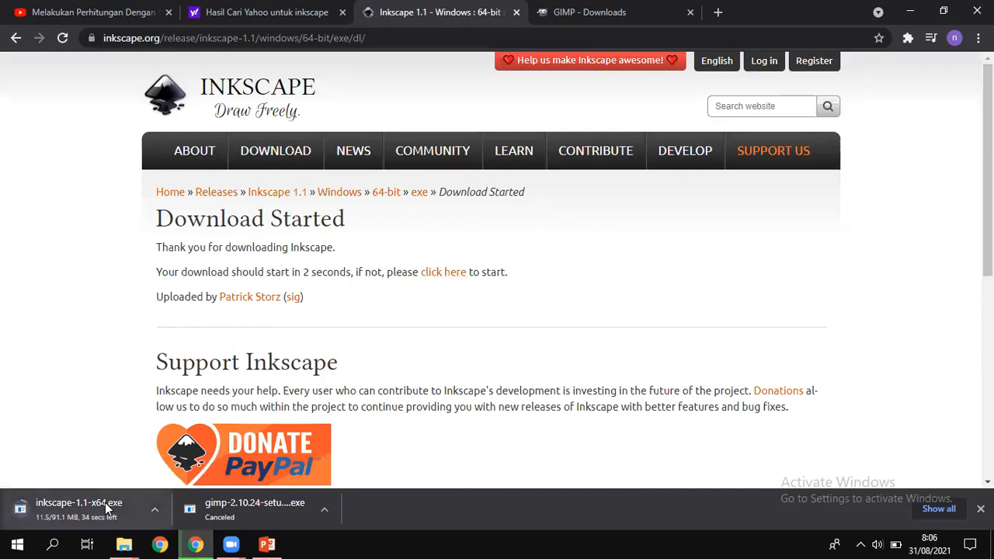
left_click(154, 509)
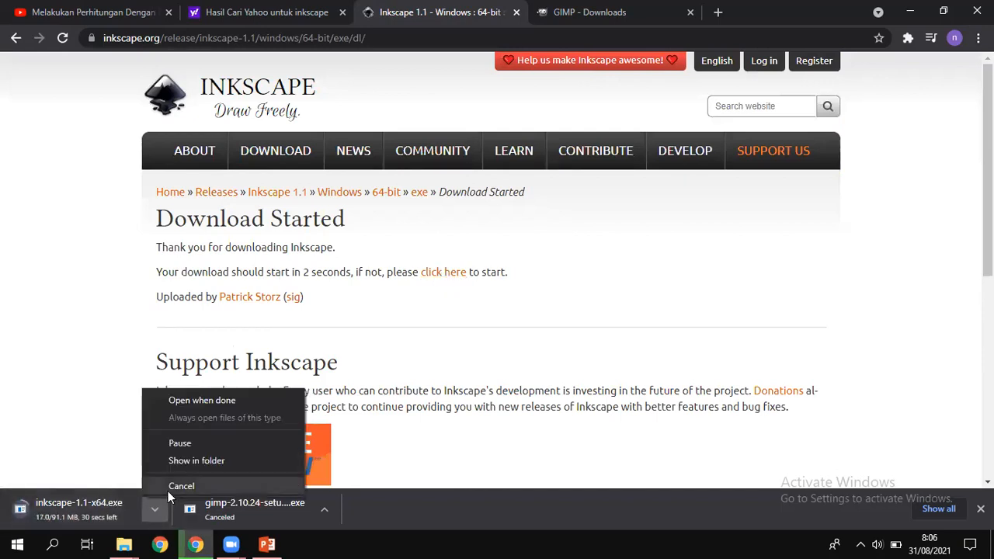
left_click(171, 486)
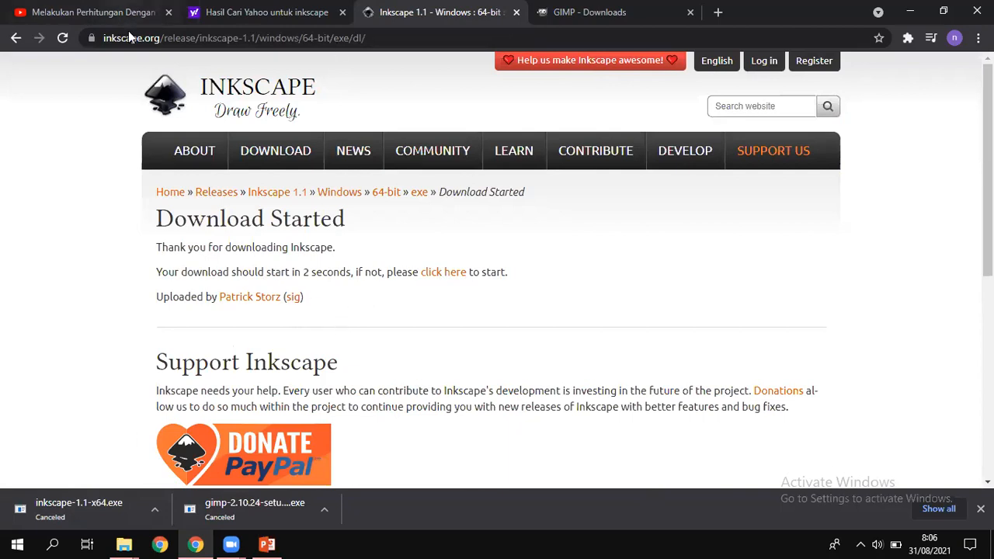
Minimize the browser and the presentation to show the desktop, and refresh the desktop
mouse_move(466, 167)
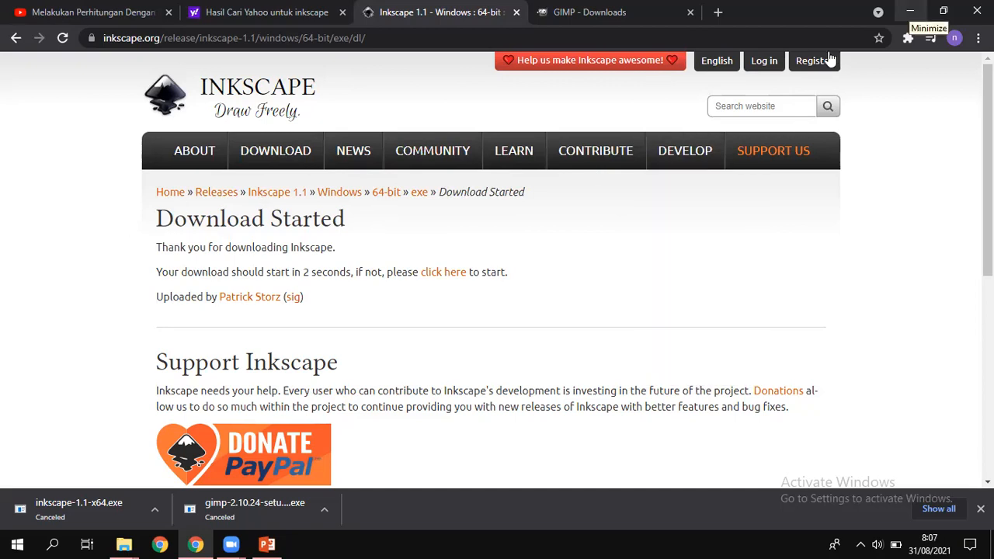
left_click(911, 11)
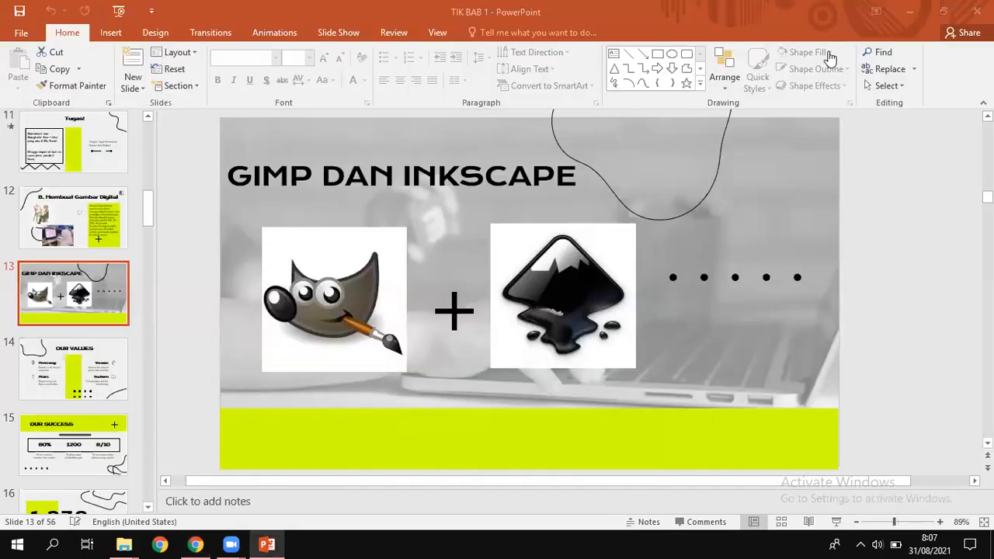
left_click(910, 10)
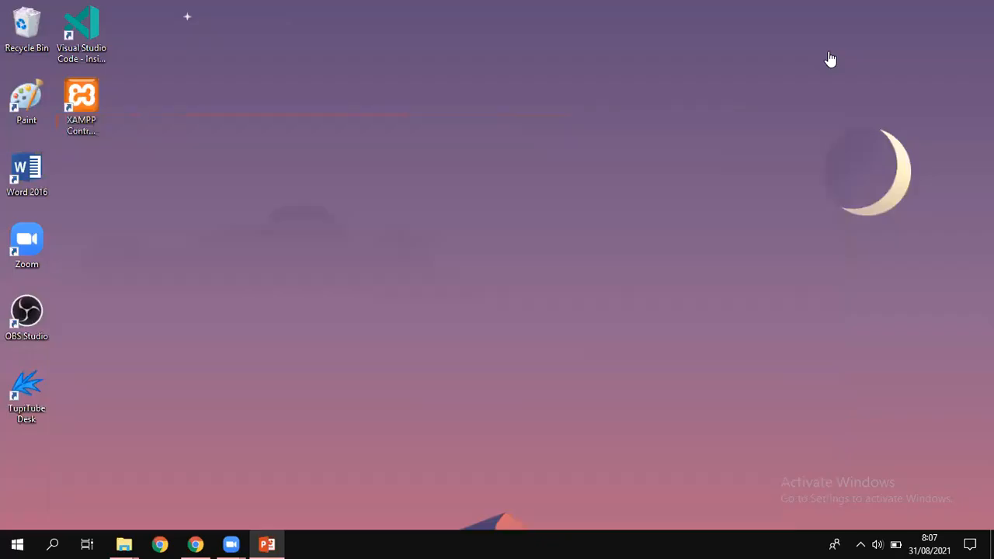
right_click(596, 120)
left_click(684, 162)
right_click(701, 111)
left_click(745, 152)
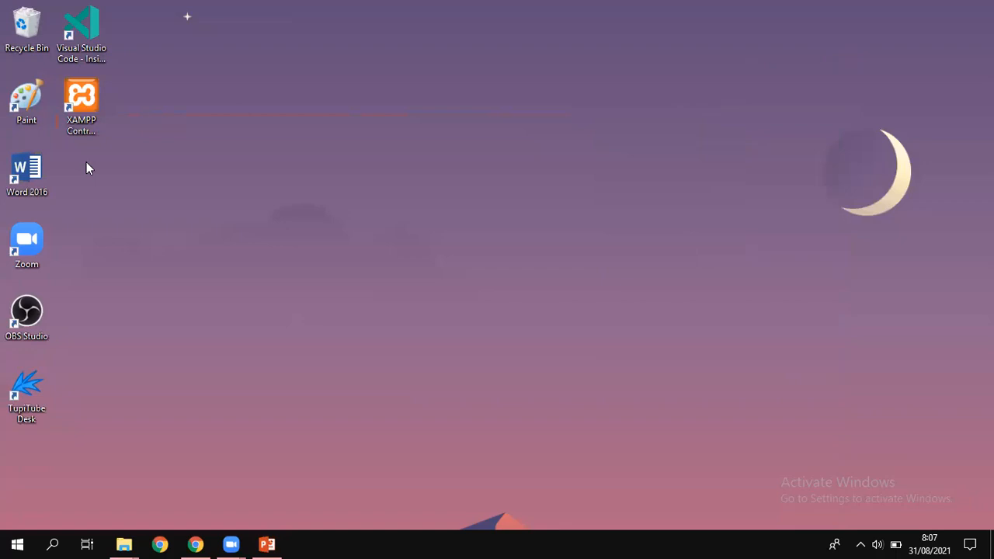
Search the installed apps for gimp and launch GIMP 2.10.24
left_click(17, 543)
type("c")
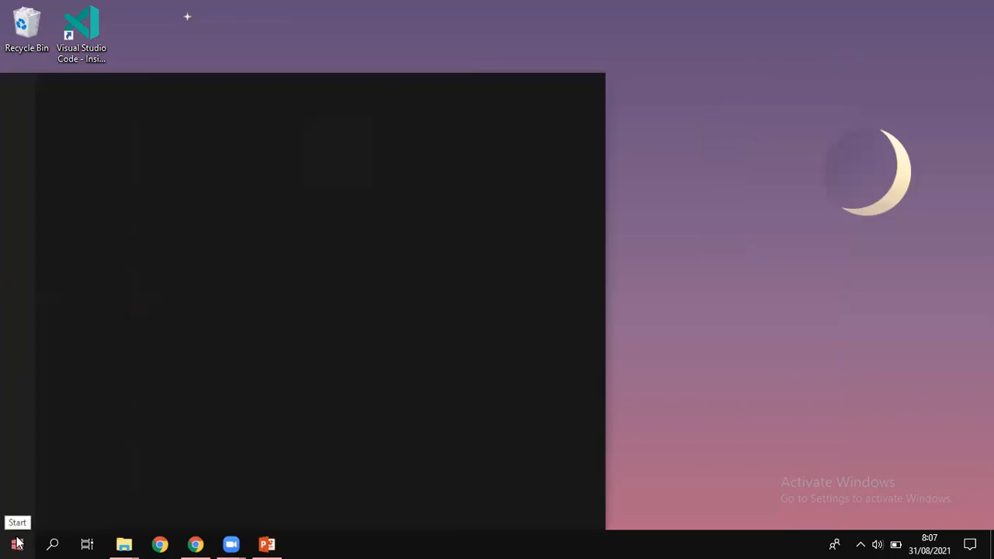
type("imp")
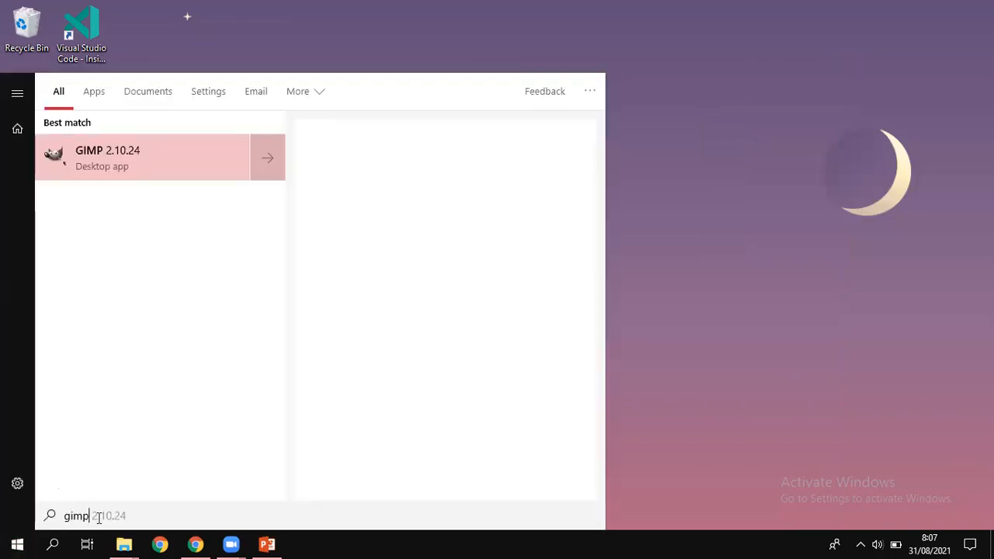
left_click(134, 165)
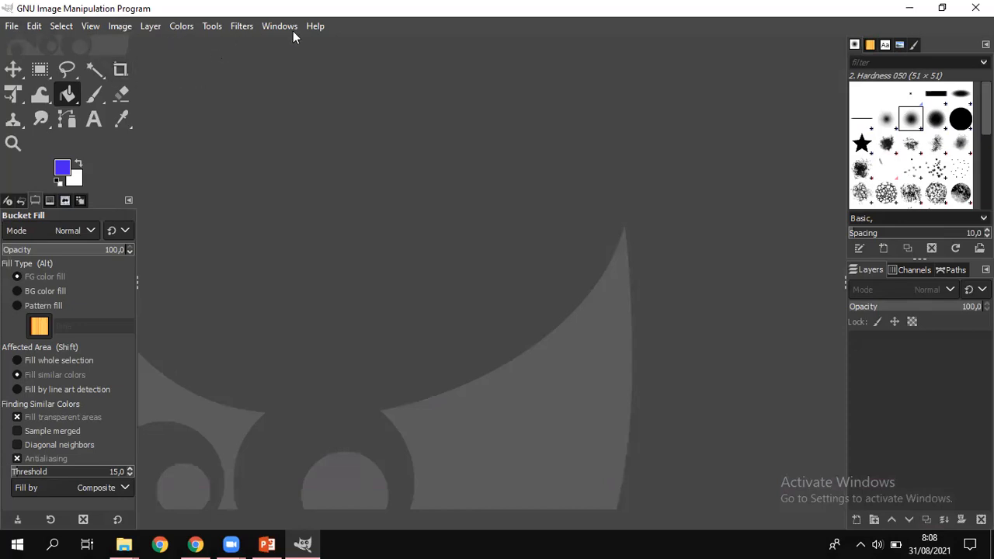
Create a new image 500 pixels wide and 500 pixels high
left_click(11, 28)
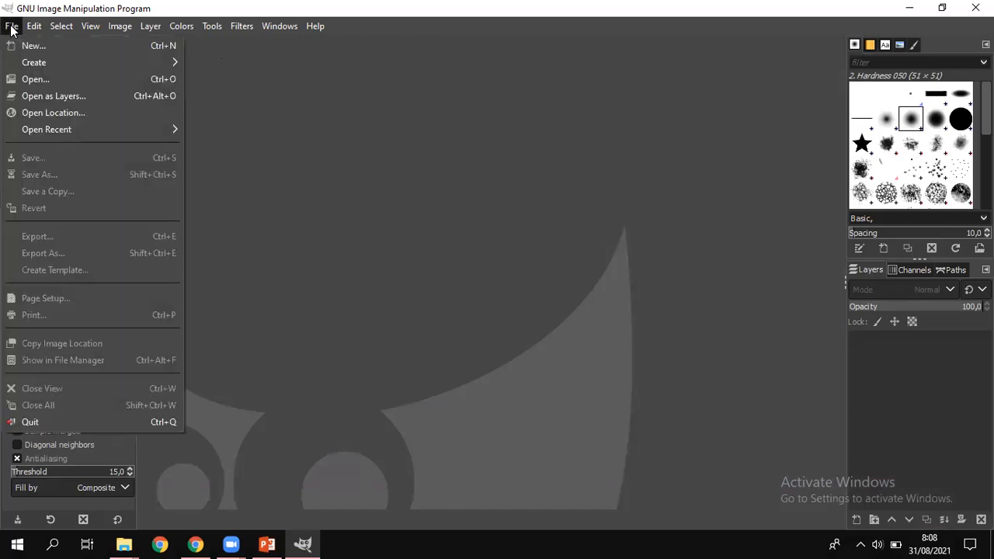
left_click(10, 27)
left_click(12, 28)
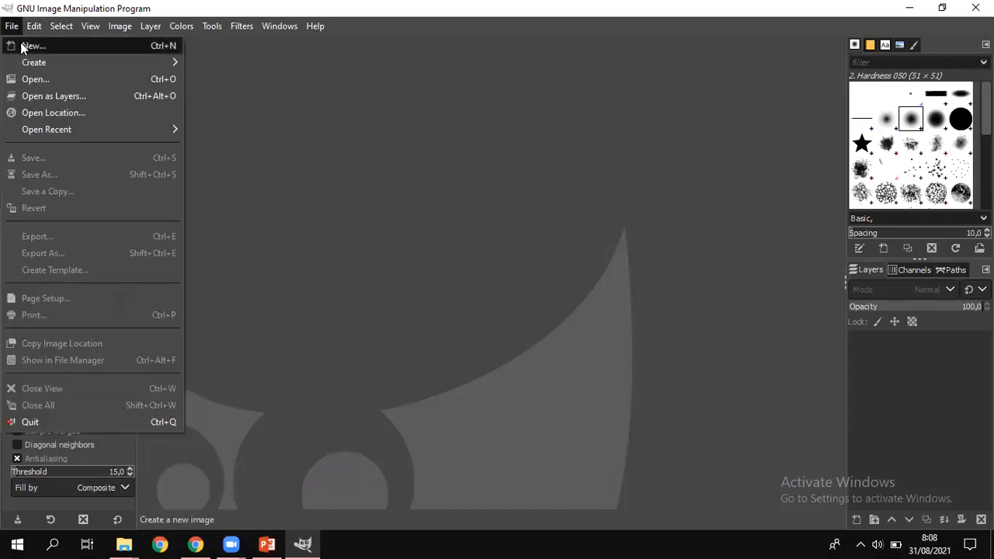
left_click(21, 45)
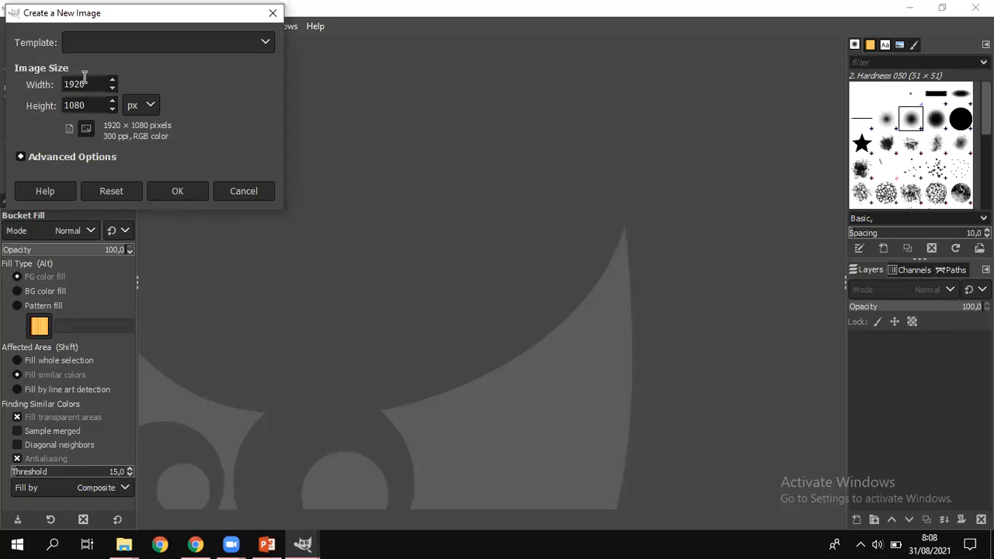
left_click_drag(93, 81, 61, 86)
type("500")
key("Tab")
left_click(145, 104)
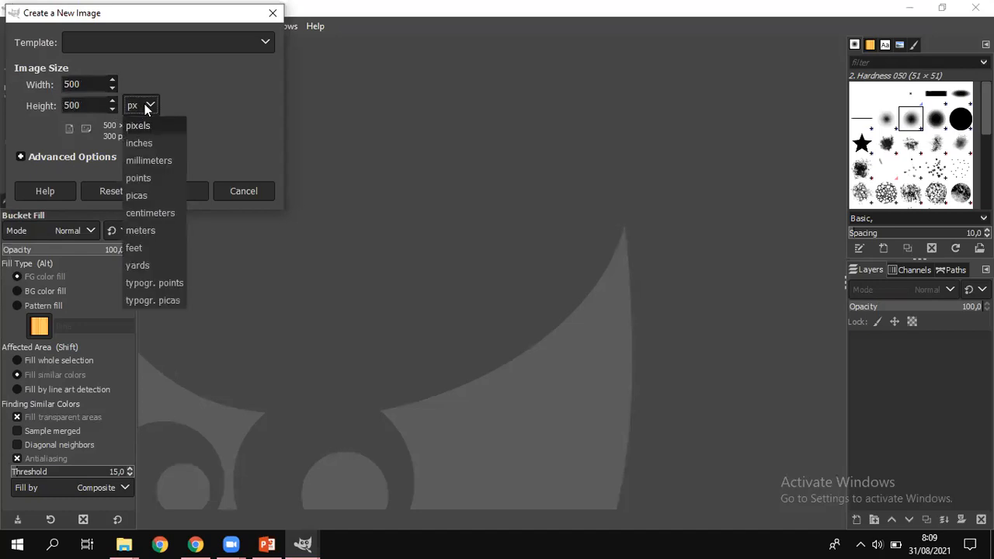
left_click(145, 104)
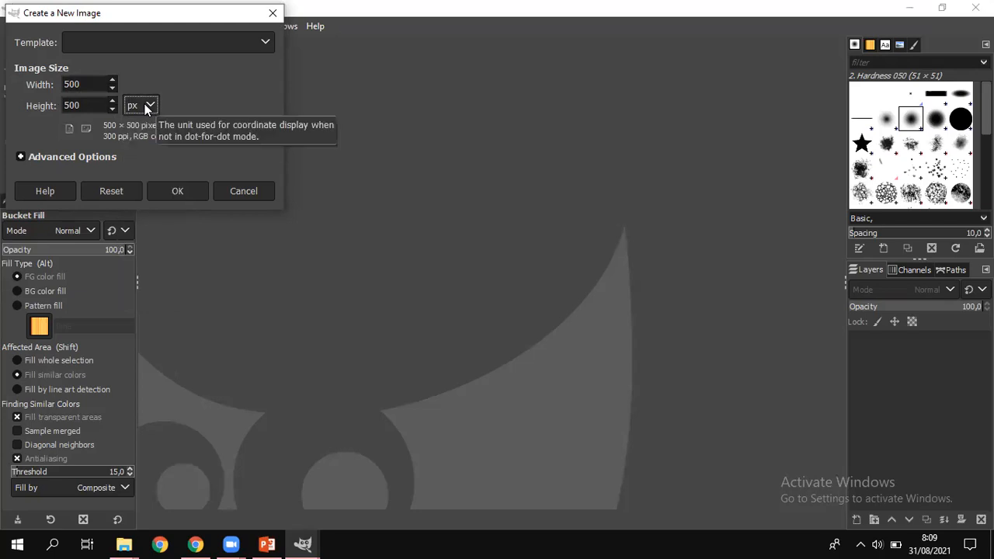
left_click(172, 193)
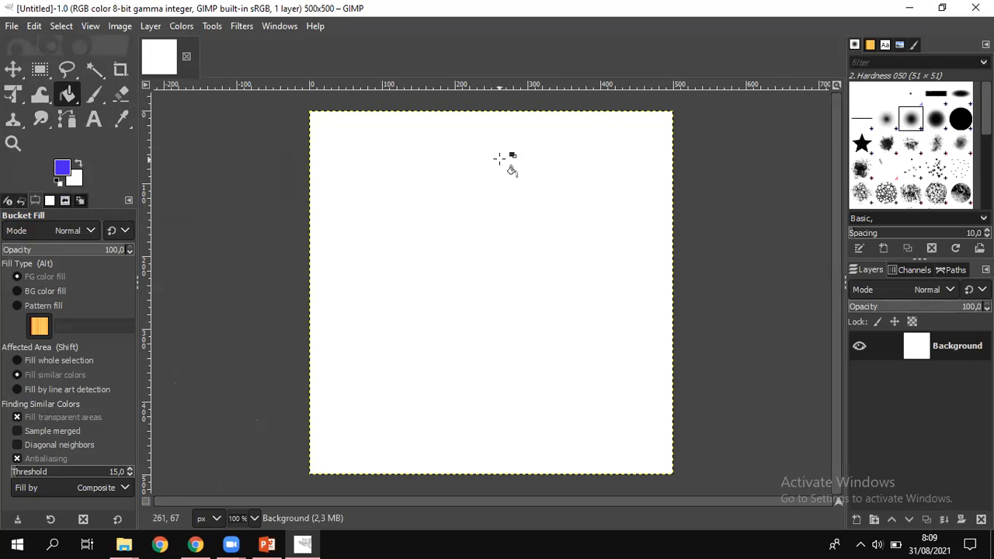
Select the Paintbrush tool and set its brush size to 20
left_click(93, 94)
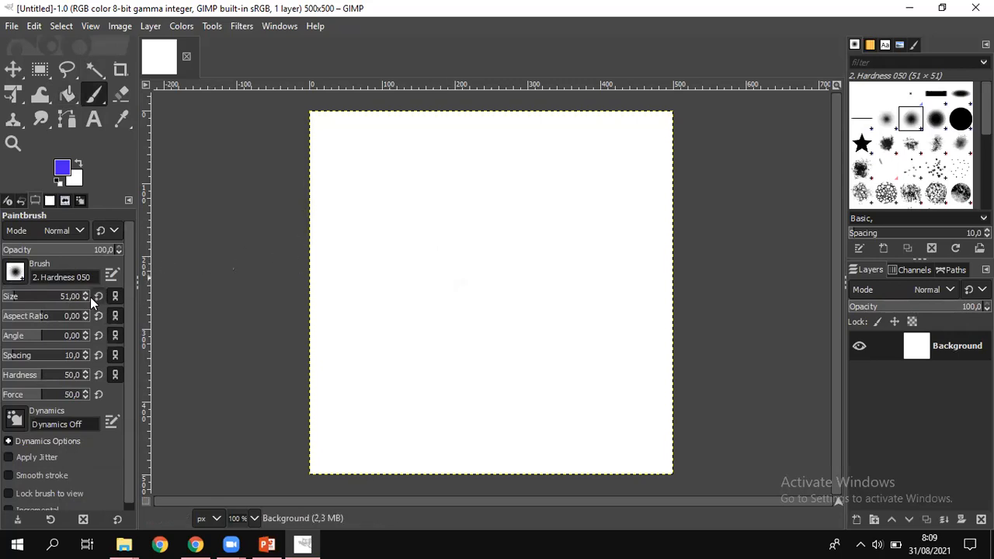
scroll(85, 299, "down", 7)
scroll(87, 293, "up", 2)
left_click(86, 299)
left_click(34, 28)
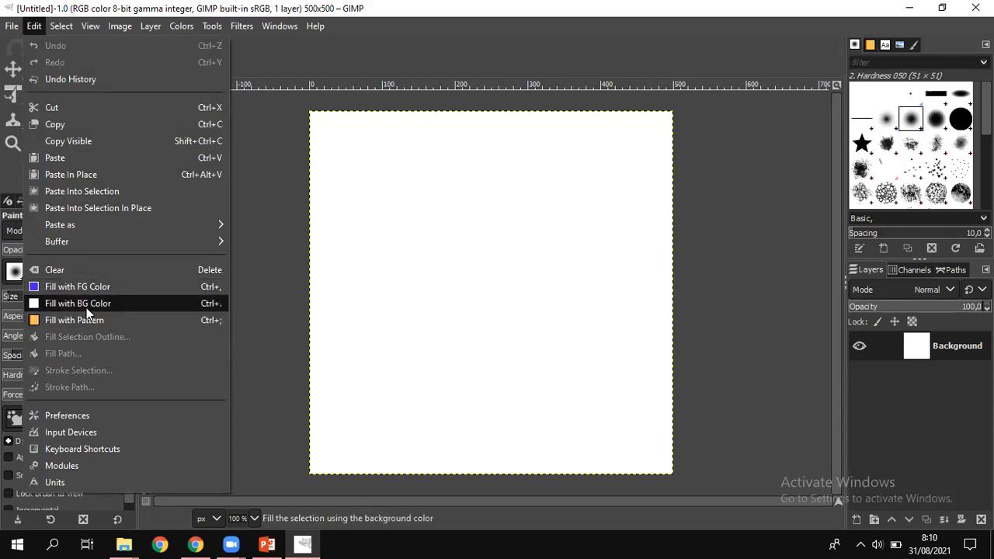
left_click(257, 171)
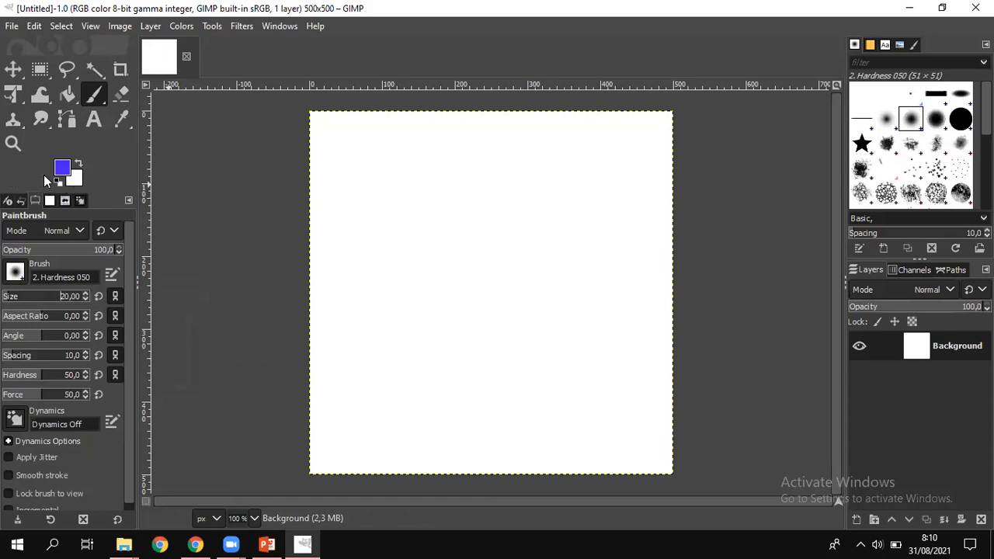
Exchange the foreground and background colors back and forth several times
left_click(80, 160)
left_click(80, 161)
left_click(80, 161)
left_click(80, 161)
left_click(80, 164)
left_click(80, 164)
left_click(80, 164)
left_click(80, 165)
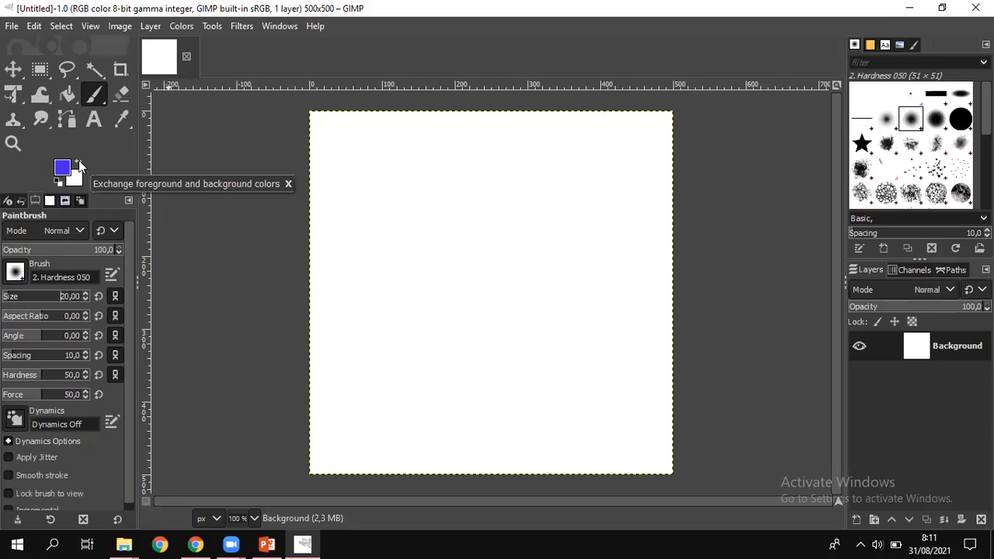
left_click(79, 161)
left_click(79, 161)
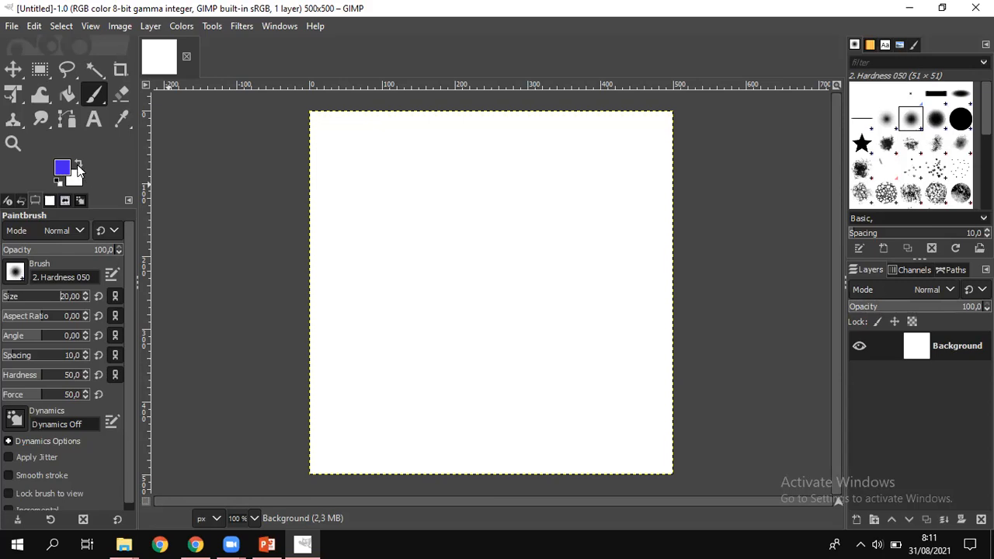
Dab once on the canvas with white as foreground, and paint a short vertical stroke and a longer bent stroke in blue
left_click(78, 165)
left_click(391, 177)
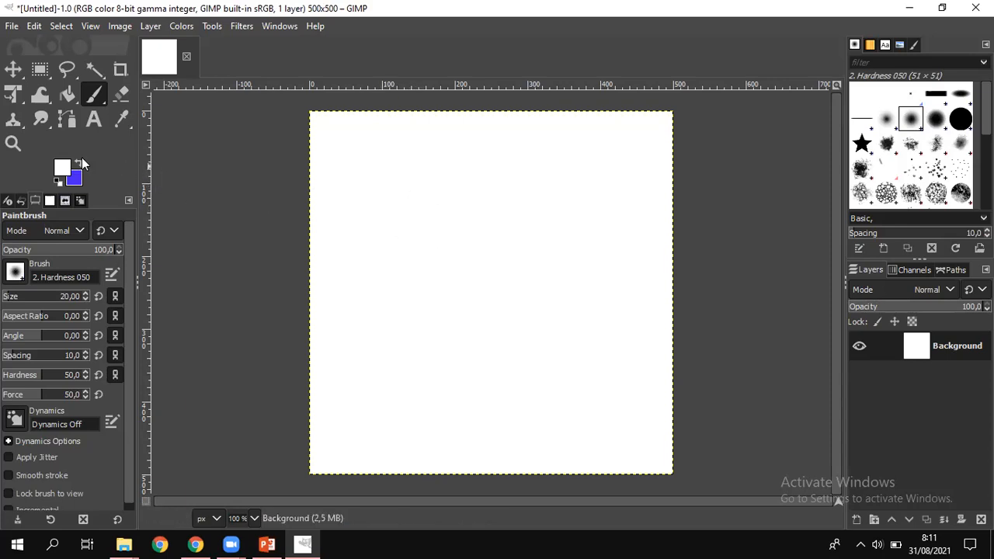
left_click_drag(409, 181, 406, 228)
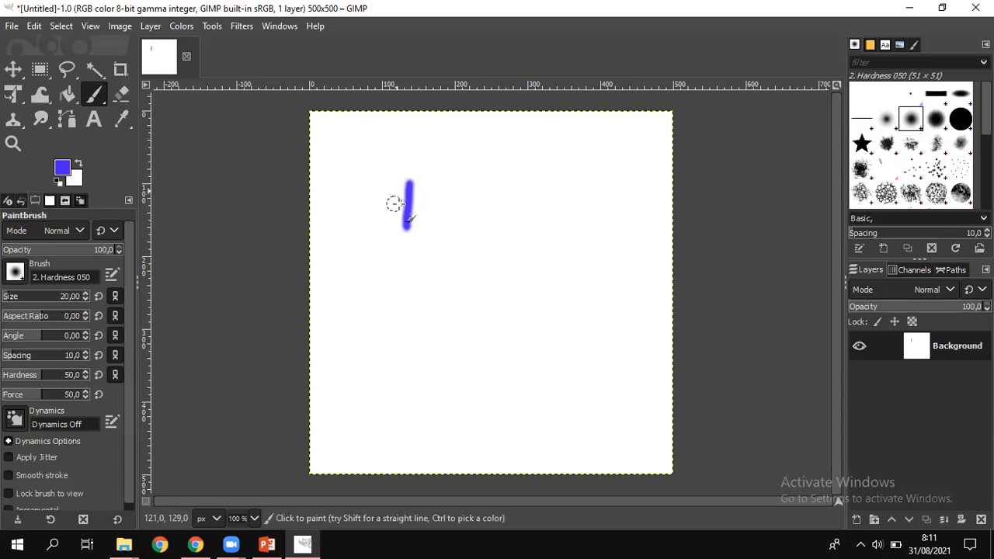
mouse_move(499, 229)
left_mouse_down()
mouse_move(443, 331)
mouse_move(504, 378)
left_mouse_up()
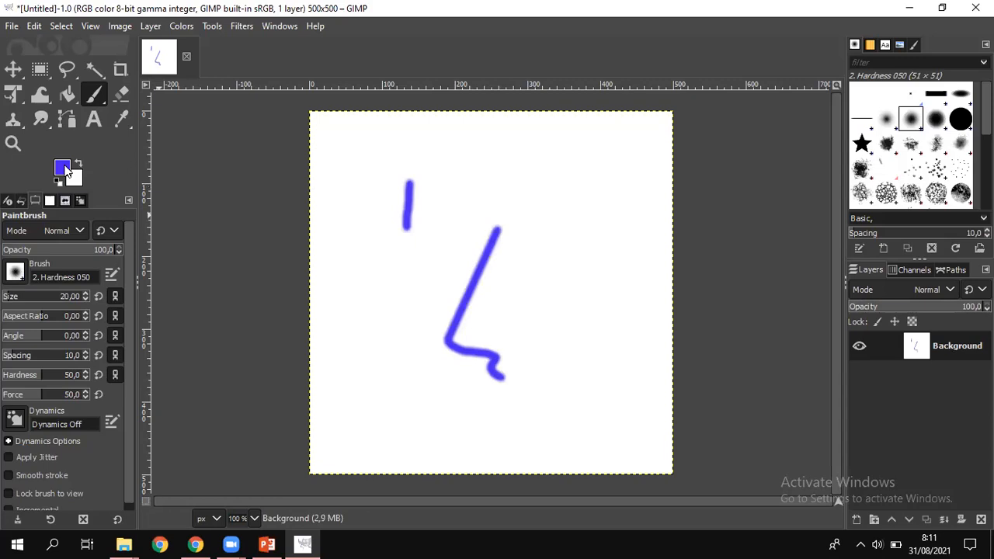
Change the foreground color from the color picker to green
left_click(64, 167)
left_click(174, 225)
left_click(147, 142)
left_click(233, 325)
Paint seven separate green strokes around the blue ones: four near-vertical lines, two slanted lines near the lower edge and one curve
left_click_drag(399, 274, 404, 340)
left_click_drag(530, 253, 535, 325)
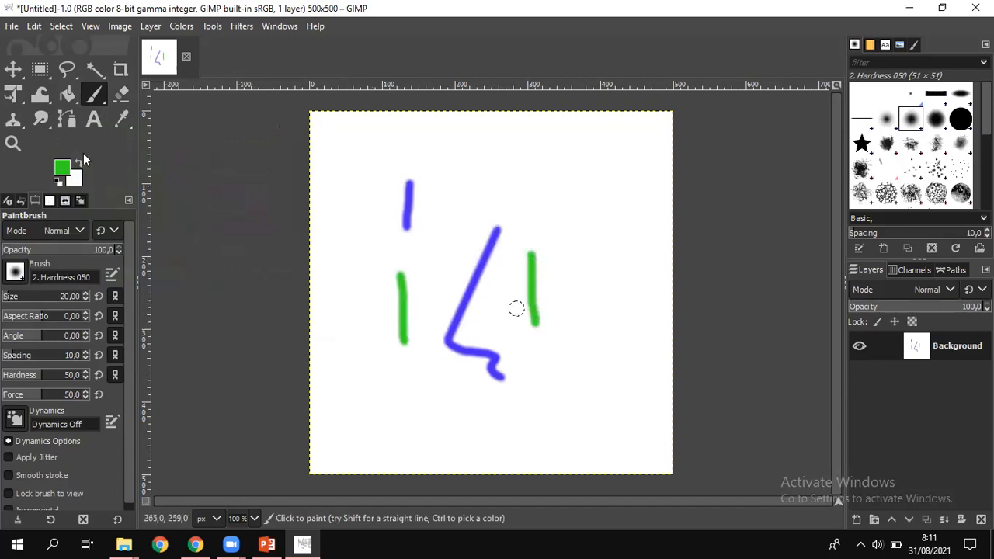
left_click_drag(582, 154, 596, 215)
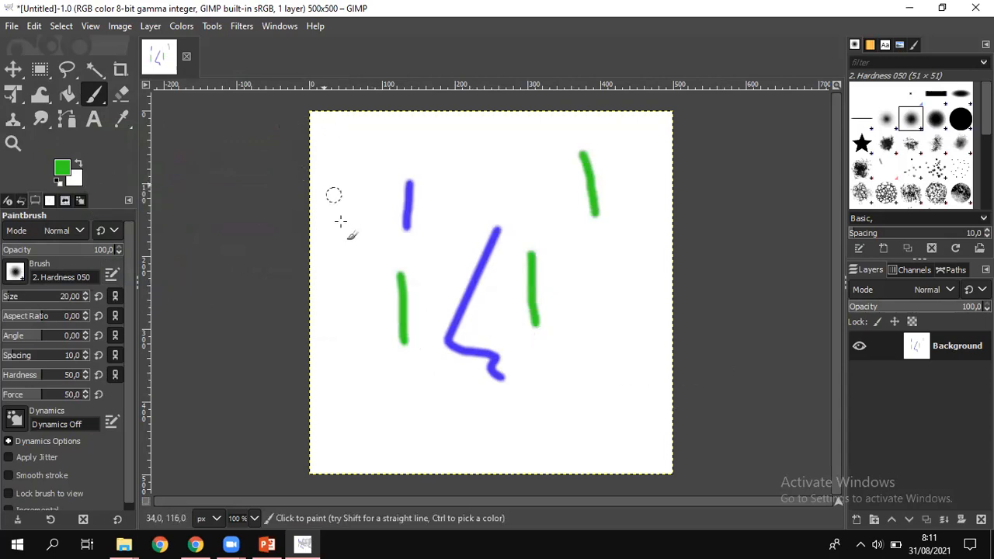
left_click_drag(502, 142, 503, 187)
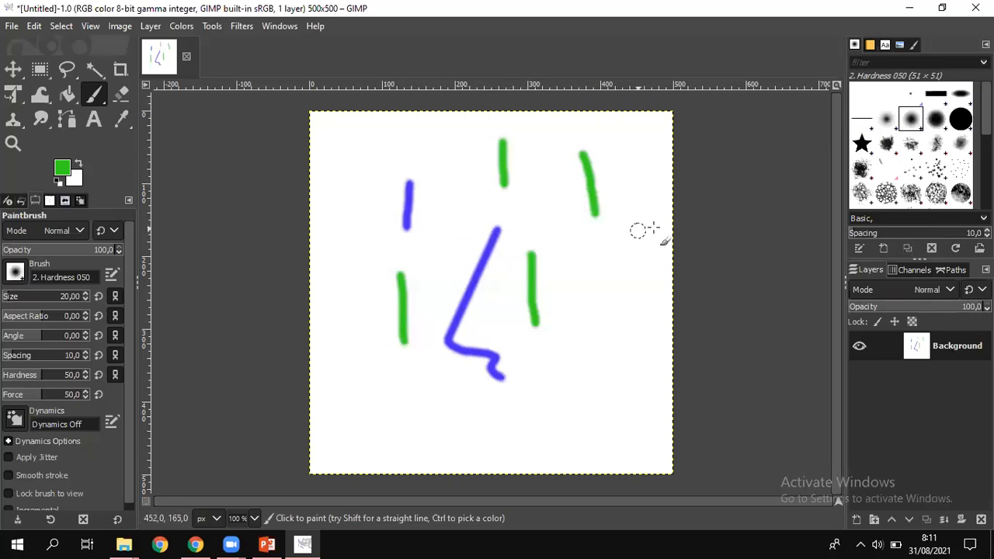
left_click_drag(632, 337, 509, 415)
left_click_drag(322, 358, 381, 404)
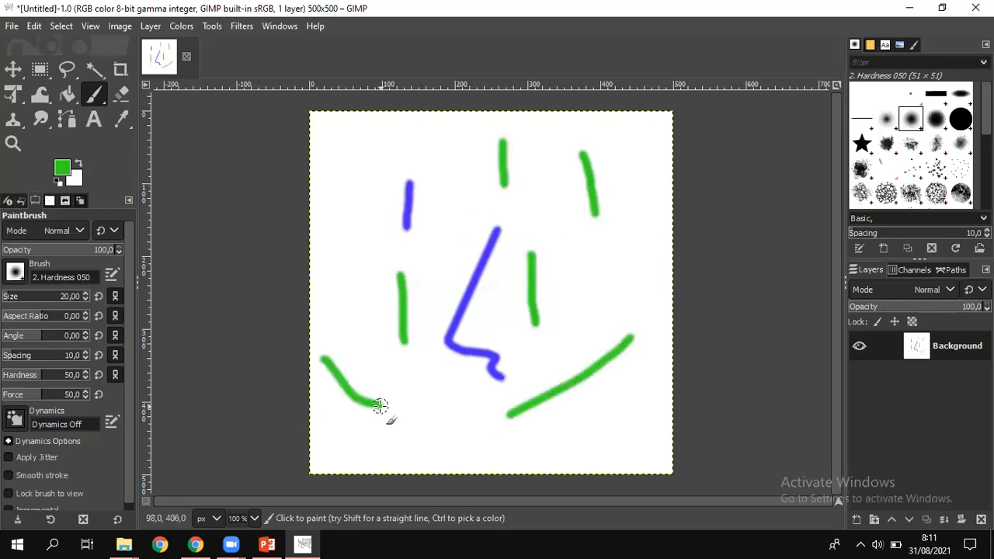
left_click_drag(598, 294, 583, 292)
left_click_drag(542, 327, 536, 335)
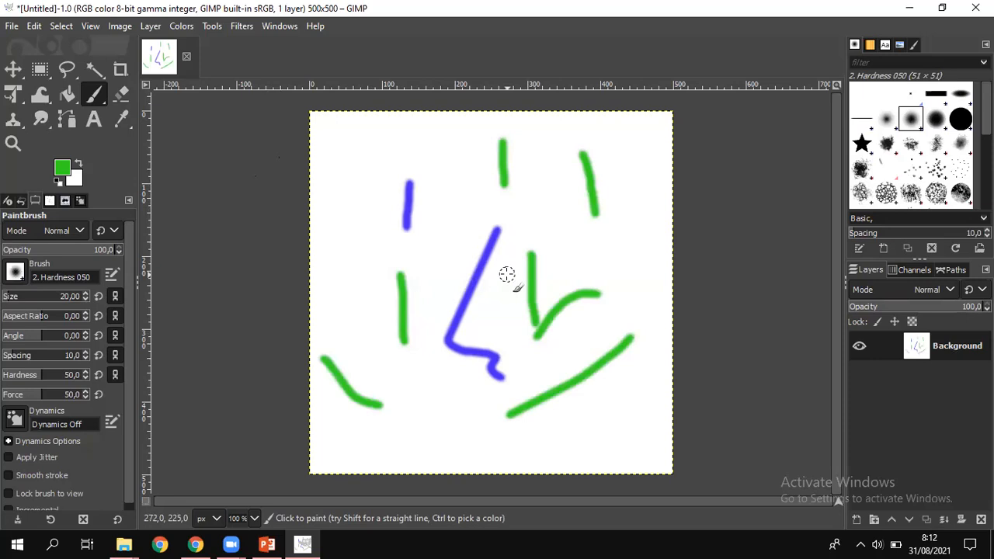
Undo the last two paint strokes, the green curve and the short slanted line near the lower-left corner of the canvas
left_click(35, 26)
left_click(35, 28)
left_click(36, 30)
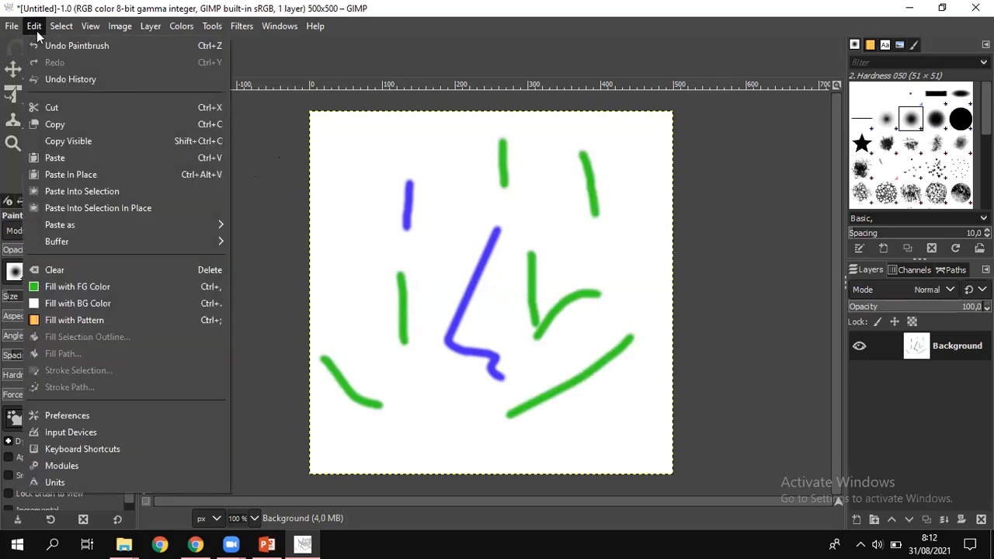
left_click(48, 44)
left_click(35, 27)
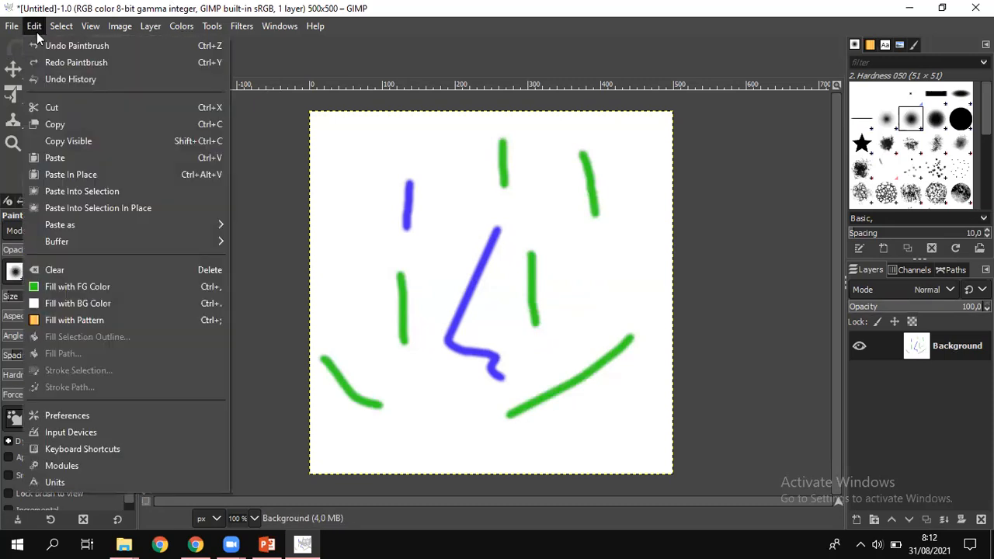
left_click(40, 40)
left_click(35, 28)
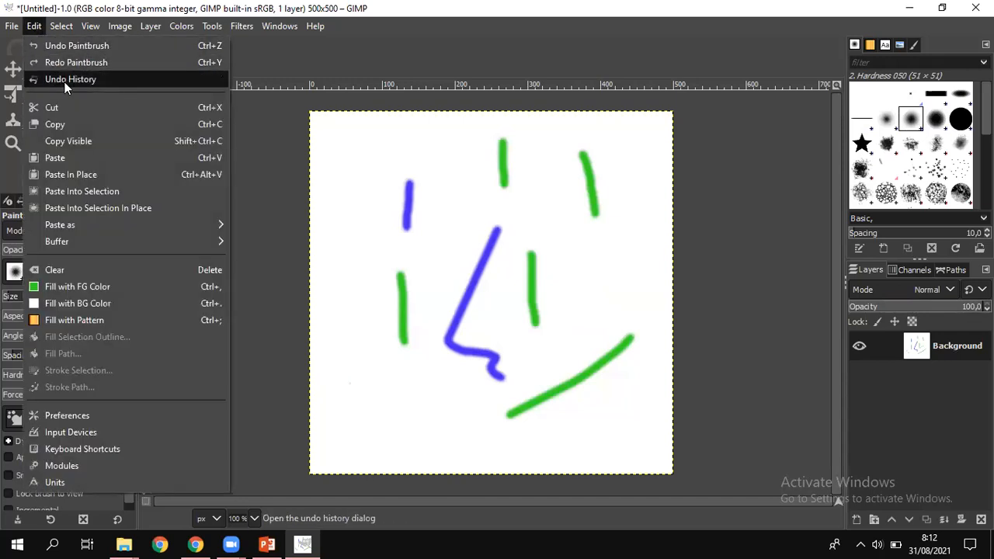
mouse_move(61, 27)
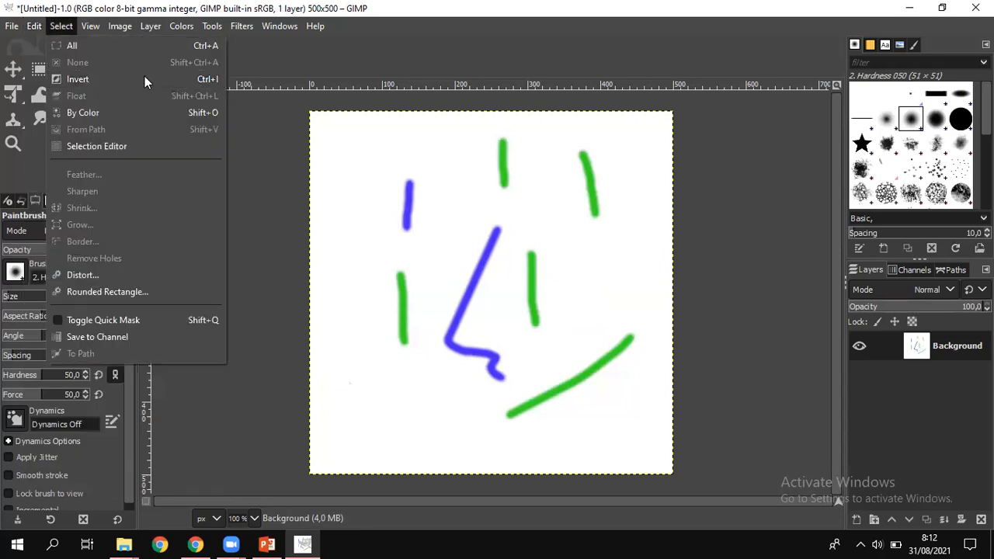
left_click(360, 171)
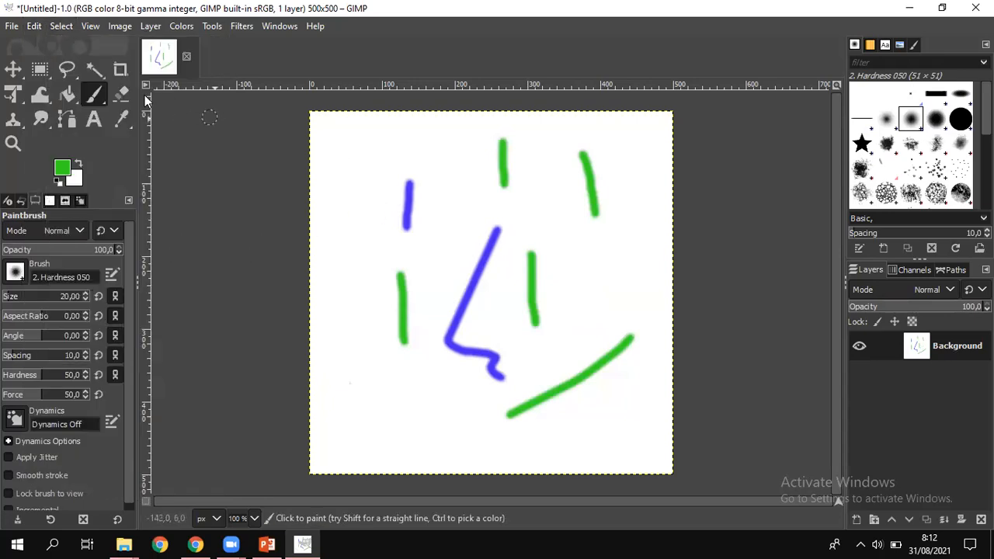
Erase all the remaining blue and green strokes from the canvas with the Eraser
left_click(121, 93)
mouse_move(400, 168)
left_mouse_down()
mouse_move(405, 231)
mouse_move(409, 182)
mouse_move(413, 213)
left_mouse_up()
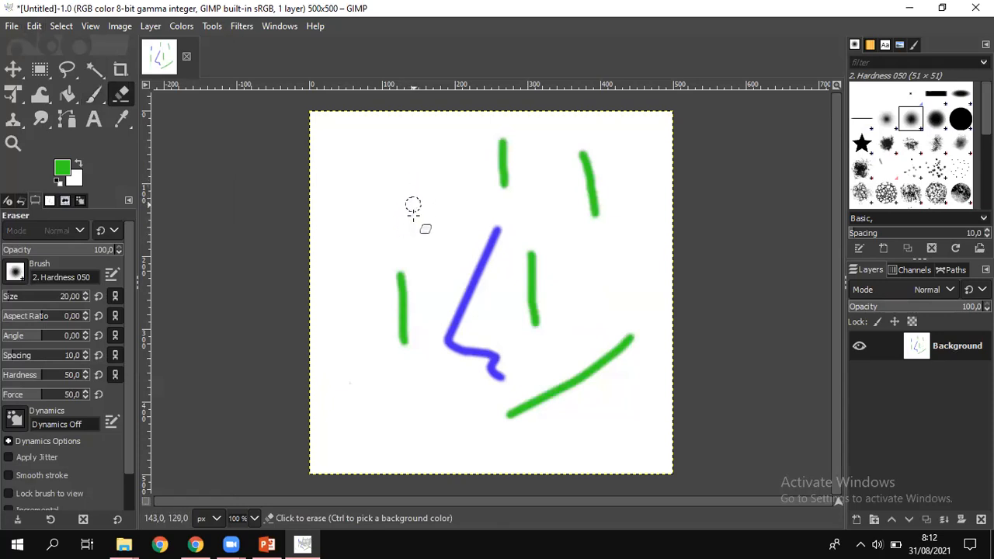
mouse_move(398, 278)
left_mouse_down()
mouse_move(403, 342)
mouse_move(399, 295)
mouse_move(401, 340)
mouse_move(466, 309)
mouse_move(492, 235)
mouse_move(446, 332)
mouse_move(495, 224)
mouse_move(491, 253)
mouse_move(446, 339)
mouse_move(497, 373)
mouse_move(443, 341)
mouse_move(475, 353)
left_mouse_up()
mouse_move(550, 410)
left_mouse_down()
mouse_move(636, 340)
mouse_move(568, 390)
mouse_move(525, 406)
mouse_move(619, 366)
mouse_move(623, 348)
mouse_move(505, 408)
mouse_move(547, 400)
mouse_move(559, 315)
left_mouse_up()
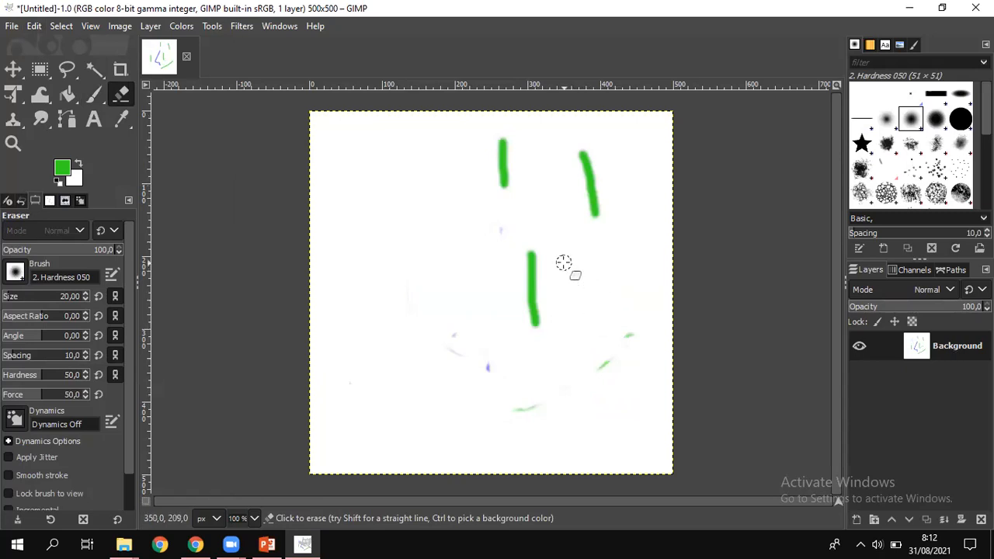
mouse_move(545, 258)
left_mouse_down()
mouse_move(520, 252)
mouse_move(530, 260)
mouse_move(528, 330)
mouse_move(532, 247)
mouse_move(536, 317)
mouse_move(538, 300)
mouse_move(526, 205)
mouse_move(500, 141)
mouse_move(506, 166)
left_mouse_up()
mouse_move(564, 151)
left_mouse_down()
mouse_move(597, 182)
mouse_move(602, 218)
mouse_move(584, 152)
mouse_move(606, 360)
mouse_move(616, 338)
mouse_move(629, 335)
mouse_move(532, 398)
mouse_move(479, 338)
mouse_move(489, 383)
mouse_move(538, 413)
mouse_move(525, 409)
mouse_move(531, 169)
mouse_move(495, 217)
mouse_move(517, 202)
mouse_move(512, 240)
mouse_move(487, 268)
mouse_move(462, 335)
mouse_move(448, 336)
mouse_move(501, 395)
left_mouse_up()
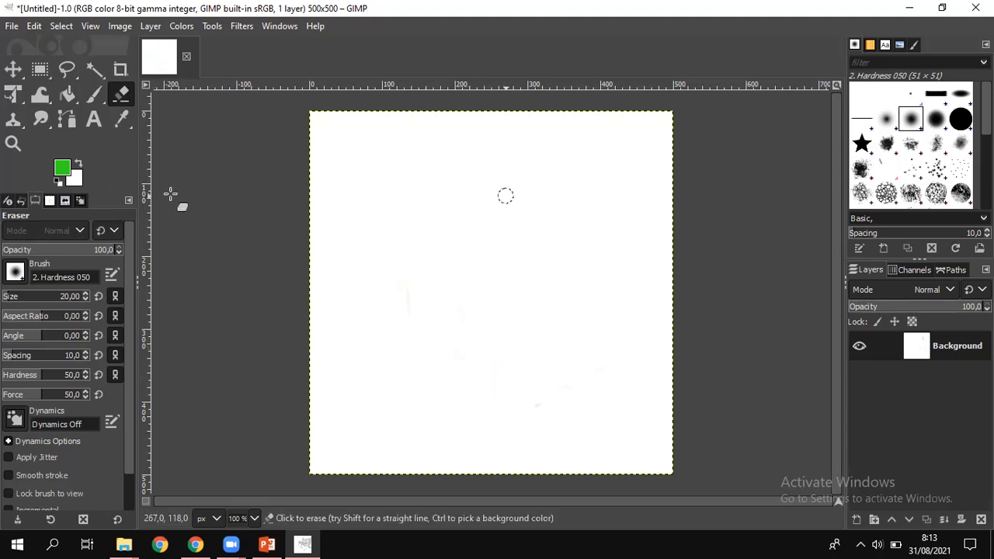
Exchange the foreground and background colors and set the foreground color to turquoise 26ead8
left_click(78, 180)
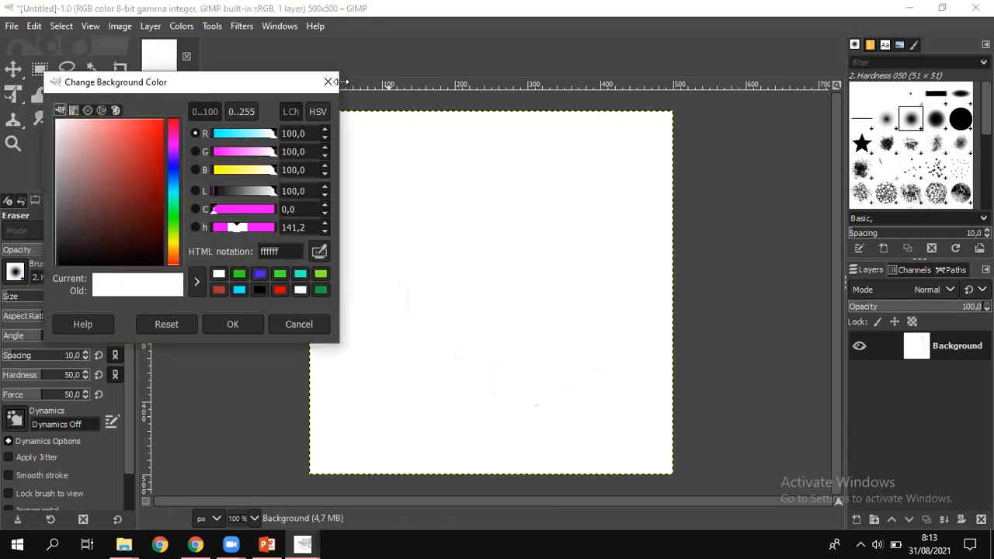
key("Escape")
left_click(77, 163)
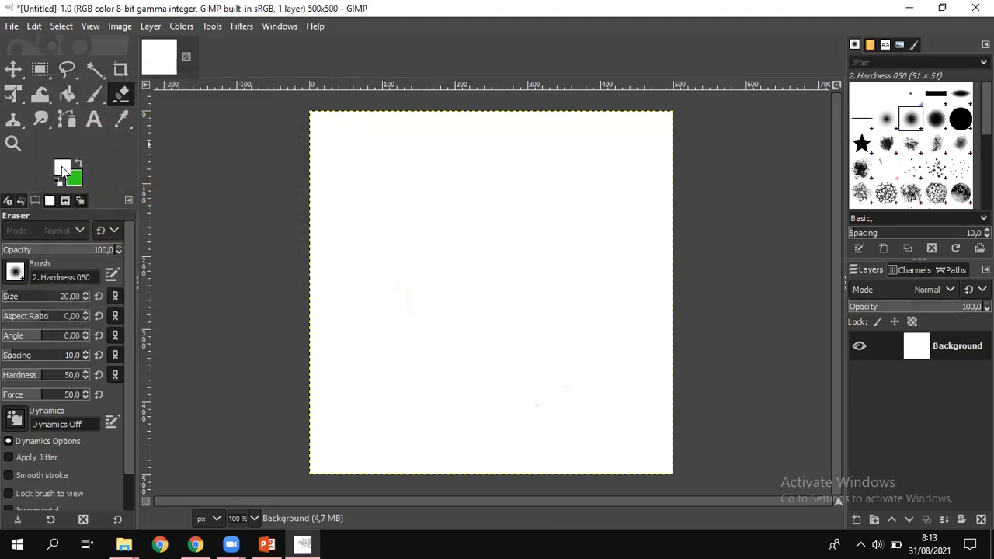
left_click(64, 169)
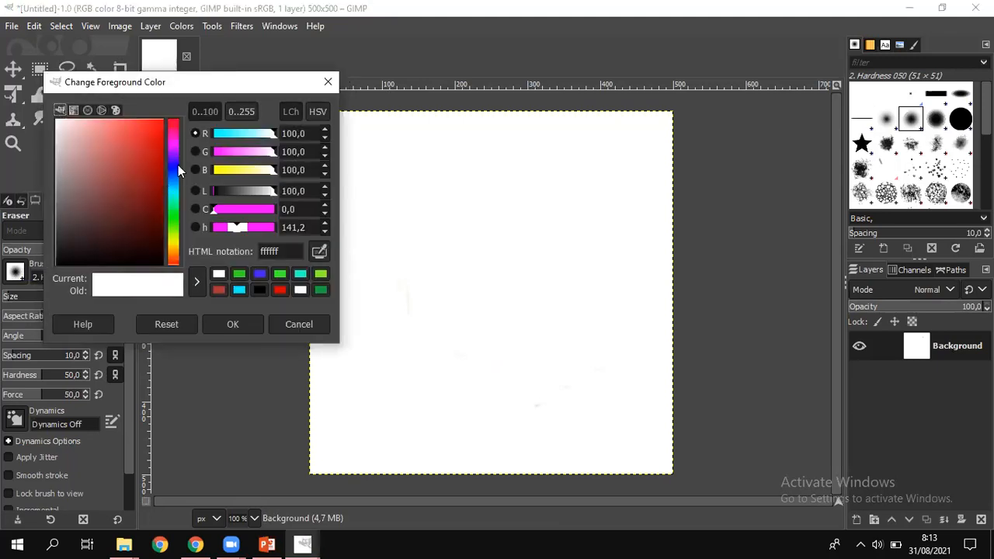
left_click(173, 194)
left_click(148, 134)
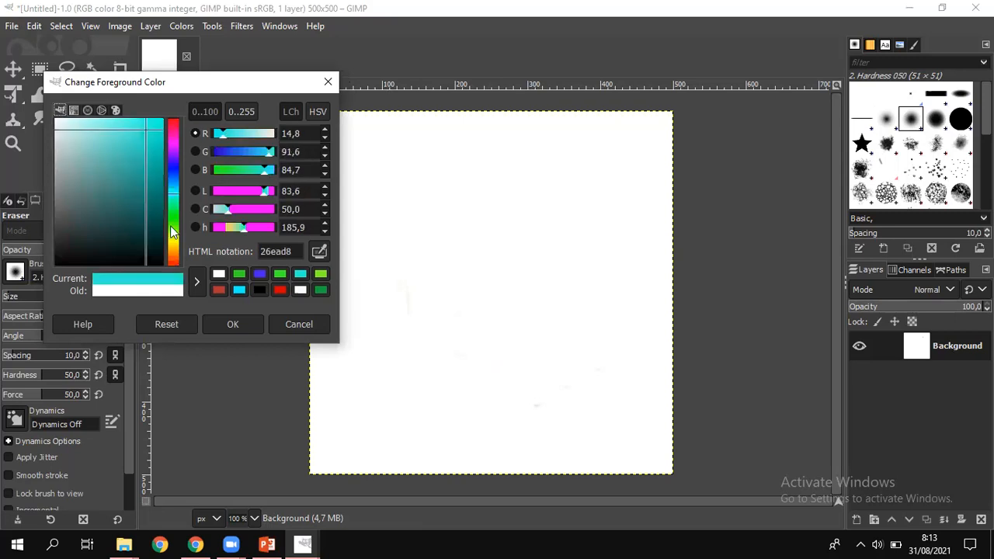
left_click(247, 323)
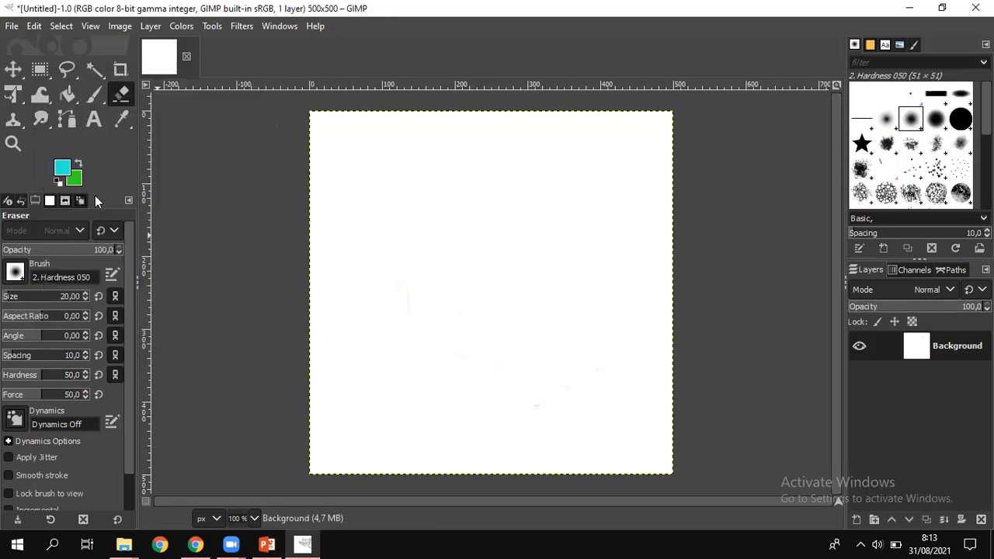
Fill the whole canvas with the turquoise foreground color using Bucket Fill
left_click(70, 97)
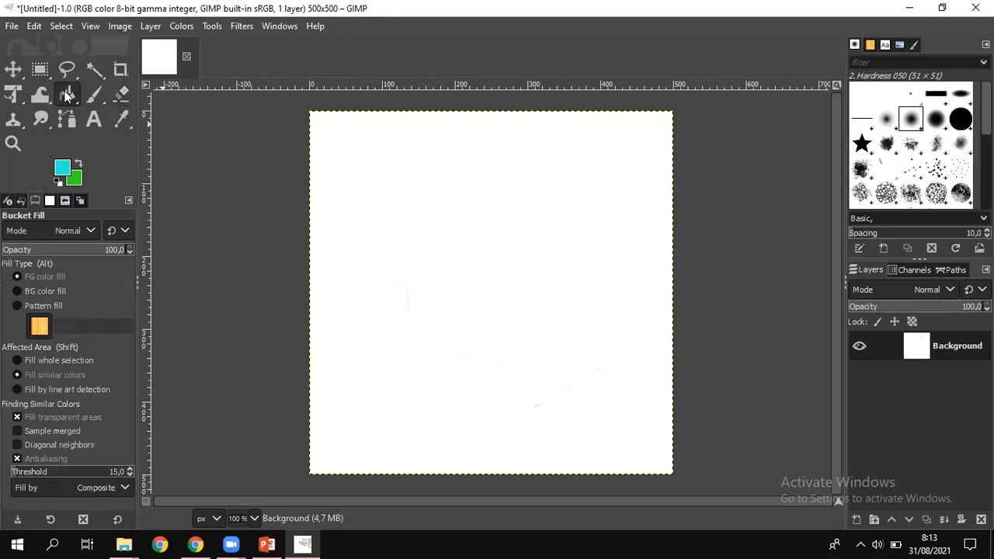
left_click(441, 169)
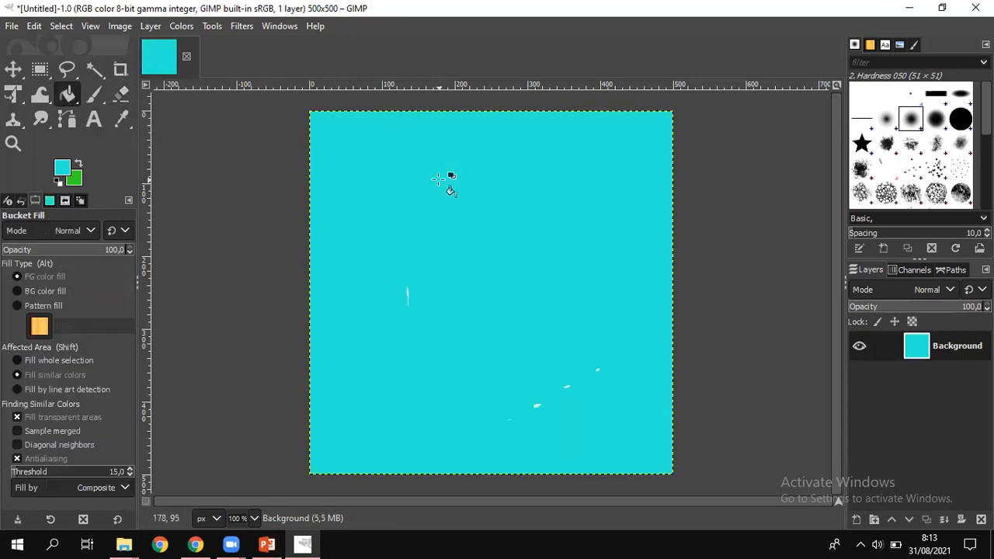
double_click(389, 276)
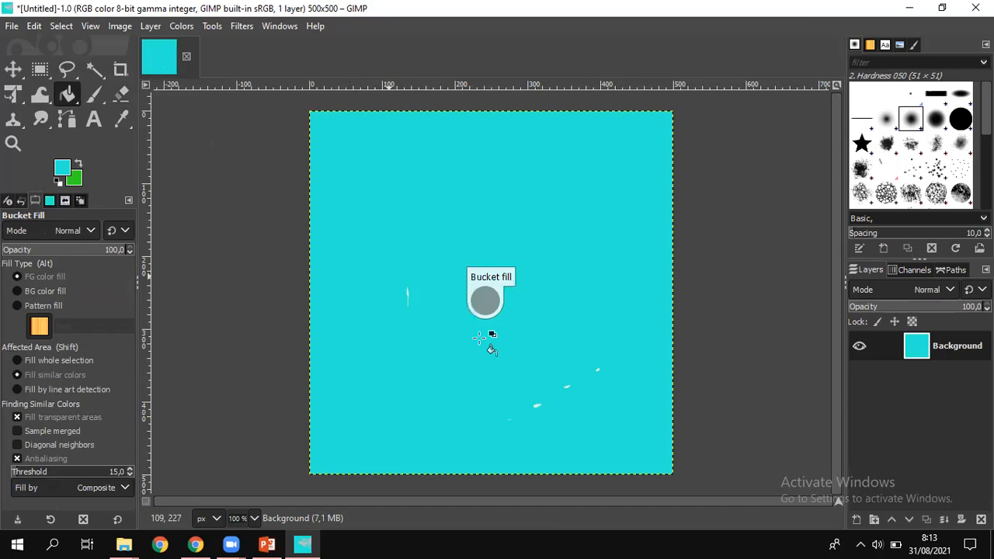
left_click(519, 384)
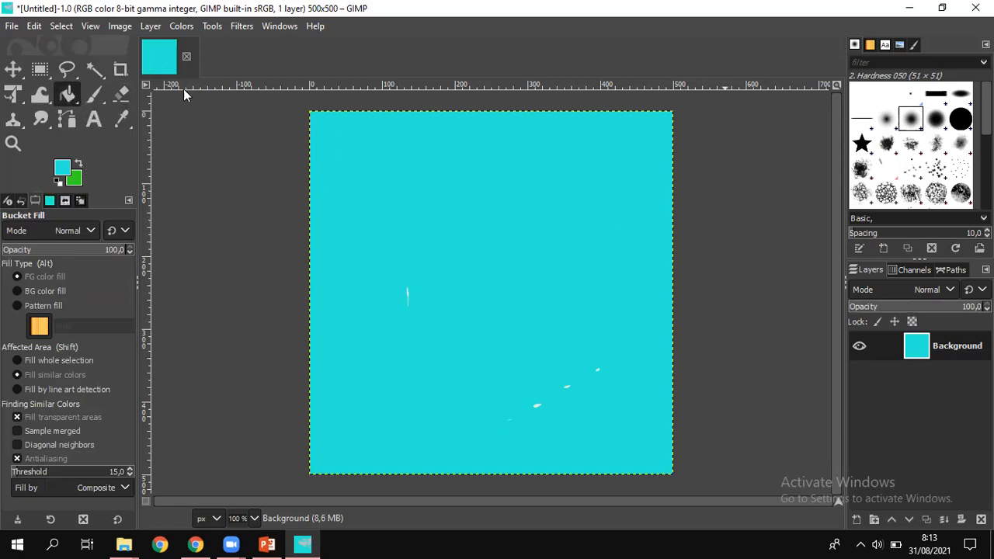
Exchange the foreground and background colors and set the foreground color to black 000000
left_click(80, 163)
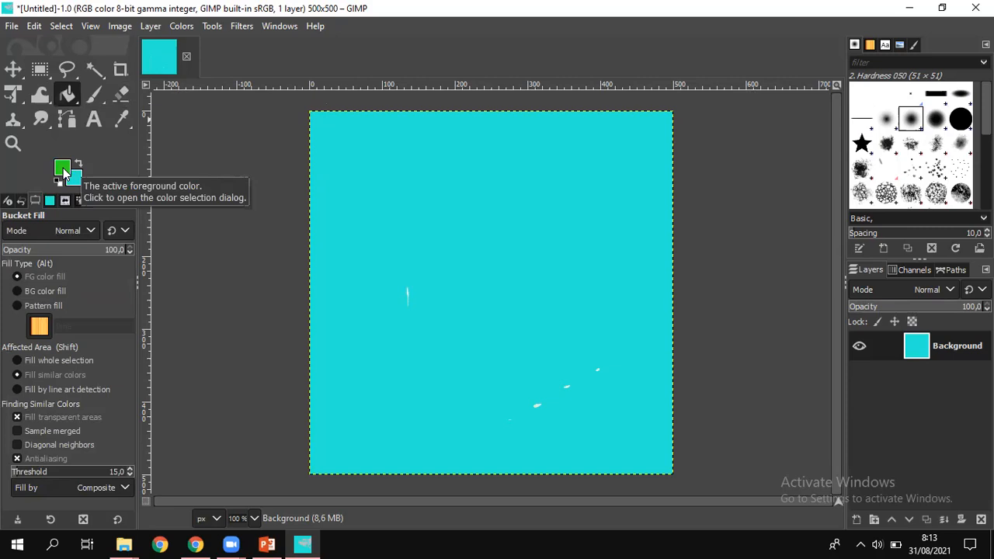
left_click(63, 171)
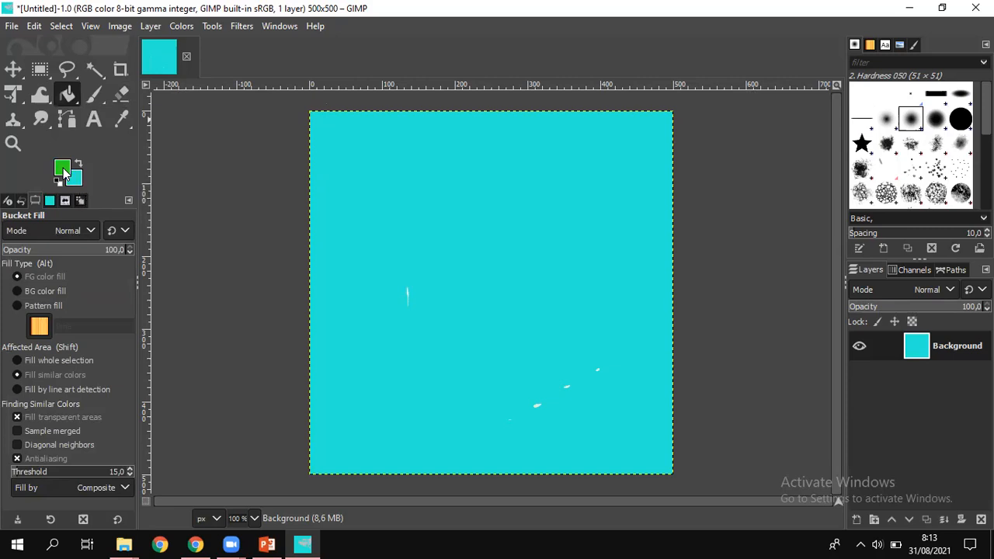
left_click(60, 261)
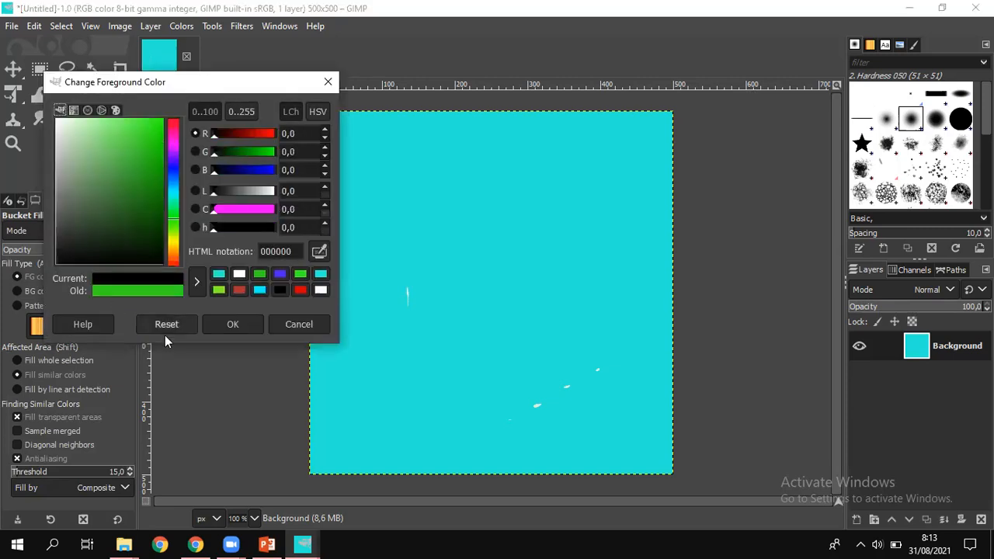
left_click(238, 325)
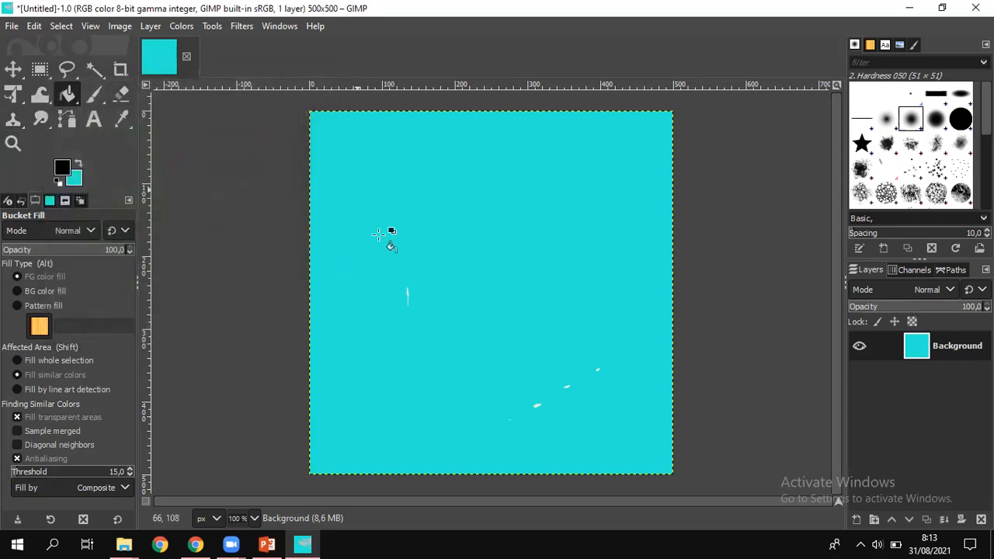
Paint a wavy ground line, the two curved sides of a tree trunk and a crown outline in black with the Paintbrush
left_click(91, 92)
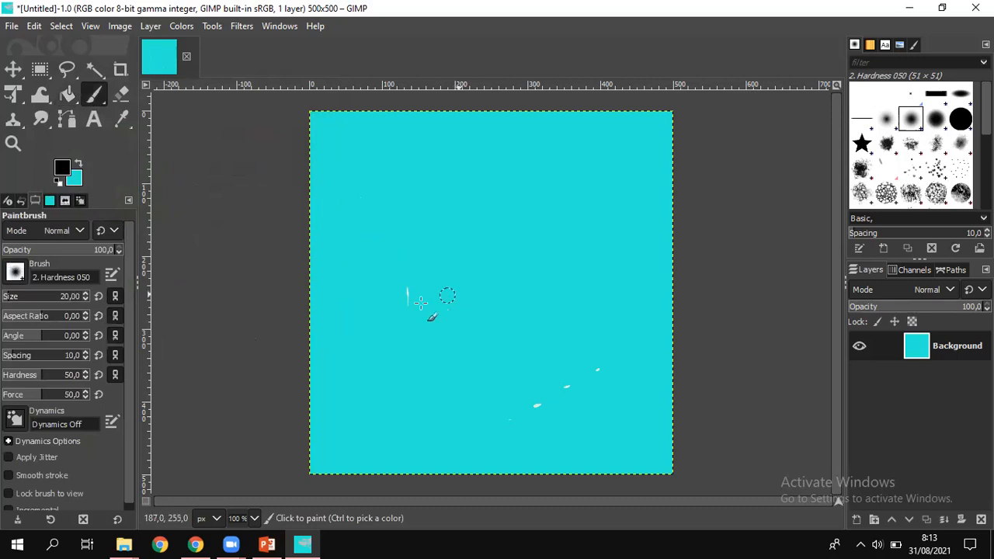
mouse_move(315, 430)
left_mouse_down()
mouse_move(328, 401)
mouse_move(365, 407)
mouse_move(376, 385)
mouse_move(432, 407)
left_mouse_up()
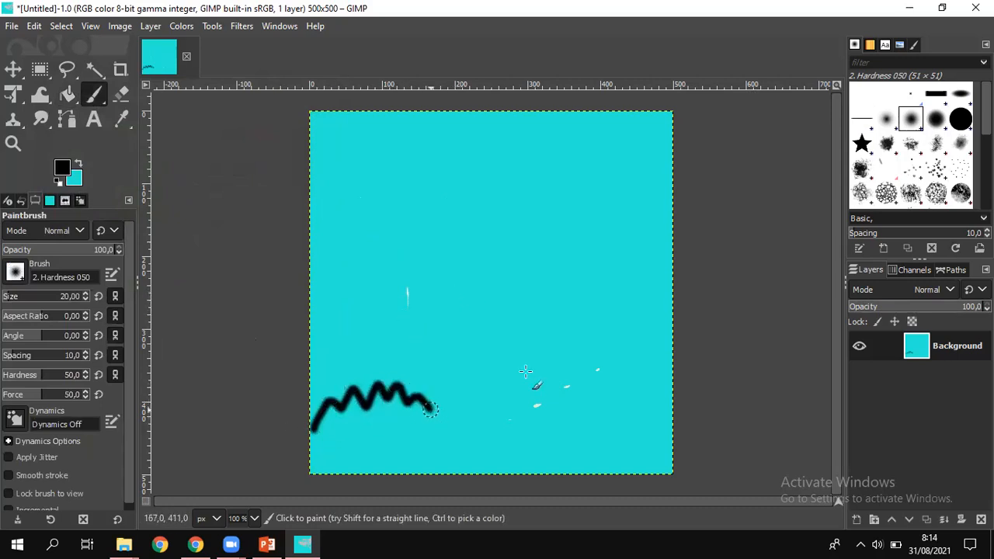
mouse_move(517, 267)
left_mouse_down()
mouse_move(504, 333)
mouse_move(477, 373)
mouse_move(430, 409)
left_mouse_up()
mouse_move(554, 270)
left_mouse_down()
mouse_move(576, 411)
mouse_move(589, 422)
mouse_move(638, 412)
mouse_move(673, 424)
left_mouse_up()
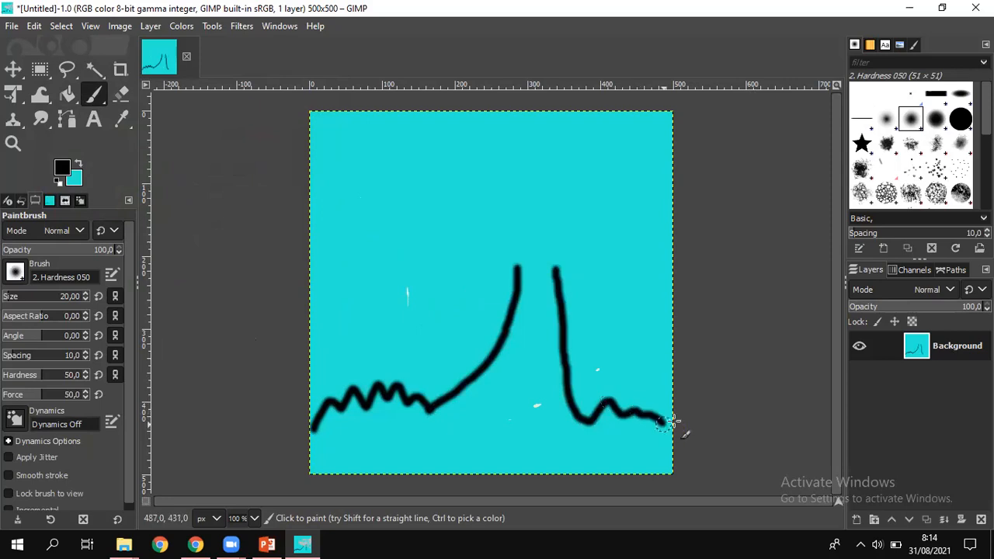
mouse_move(564, 321)
left_mouse_down()
mouse_move(628, 246)
mouse_move(608, 205)
mouse_move(556, 198)
mouse_move(504, 218)
mouse_move(467, 295)
mouse_move(476, 316)
mouse_move(511, 317)
left_mouse_up()
Dab black dots all over the tree crown and outline two clouds near the upper edge of the canvas
left_click(545, 229)
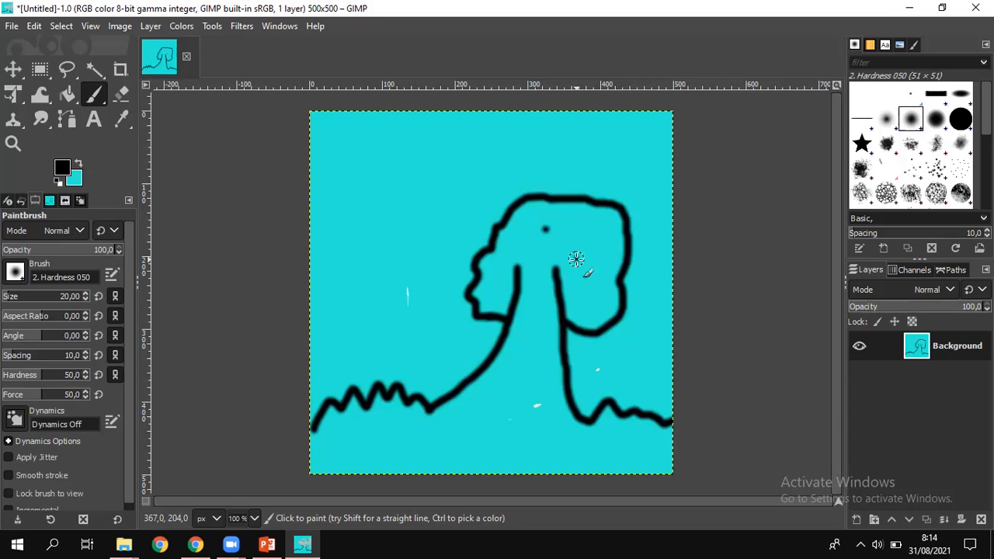
left_click(519, 239)
left_click(588, 221)
left_click(609, 277)
left_click(592, 299)
left_click(494, 281)
left_click(549, 252)
left_click(607, 241)
left_click(540, 212)
left_click(569, 209)
left_click(509, 254)
left_click(495, 297)
left_click(578, 280)
left_click(576, 314)
left_click(604, 314)
left_click(610, 304)
left_click(571, 234)
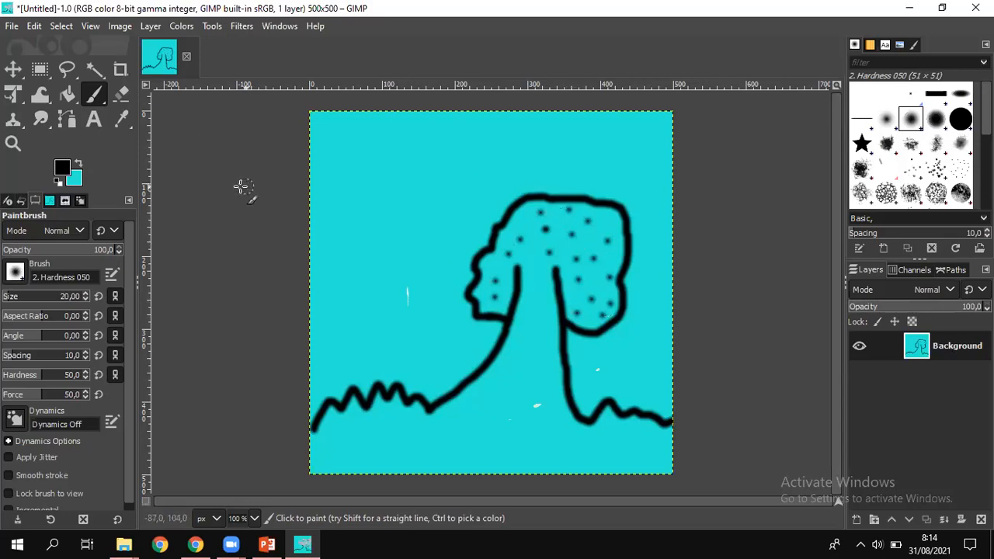
mouse_move(335, 144)
left_mouse_down()
mouse_move(398, 180)
mouse_move(410, 128)
mouse_move(371, 125)
mouse_move(344, 137)
left_mouse_up()
mouse_move(541, 162)
left_mouse_down()
mouse_move(543, 124)
mouse_move(492, 160)
left_mouse_up()
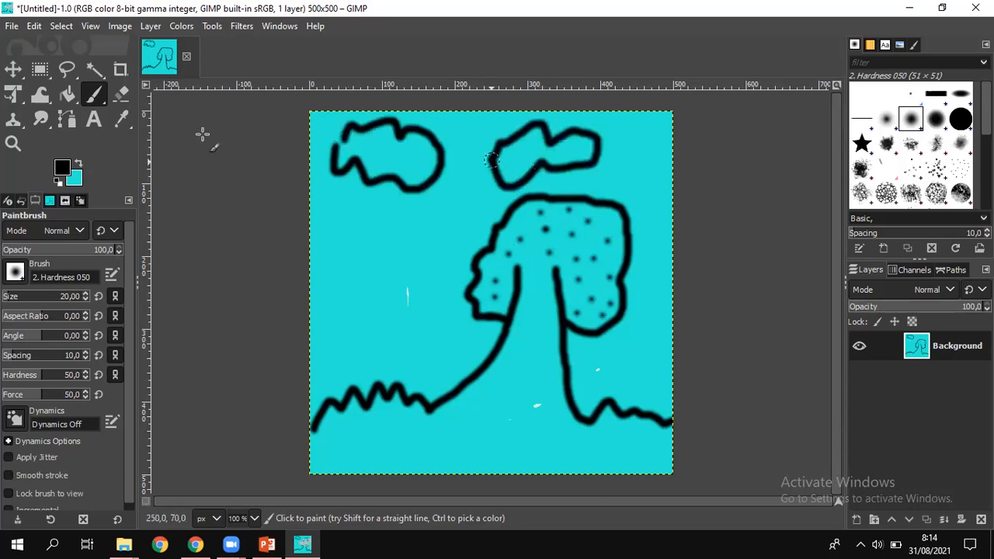
Set the foreground color to bright green and fill the connected tree and ground area with Bucket Fill
left_click(67, 96)
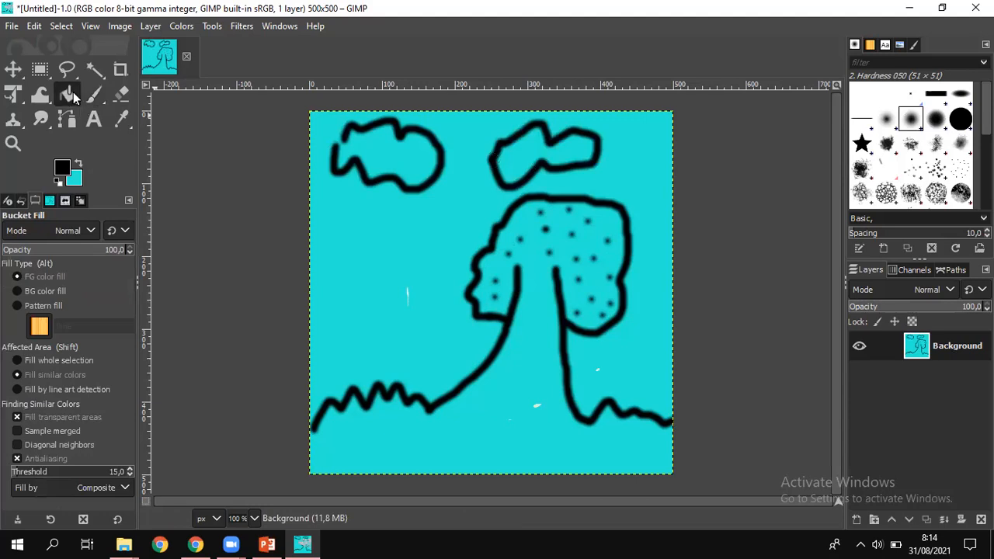
left_click(81, 165)
left_click(63, 166)
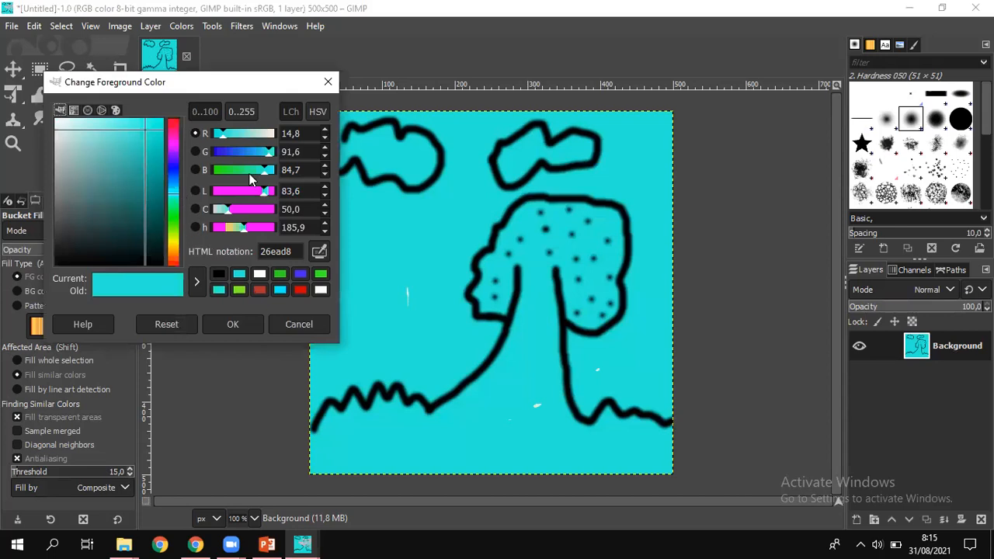
left_click(177, 212)
left_click(233, 324)
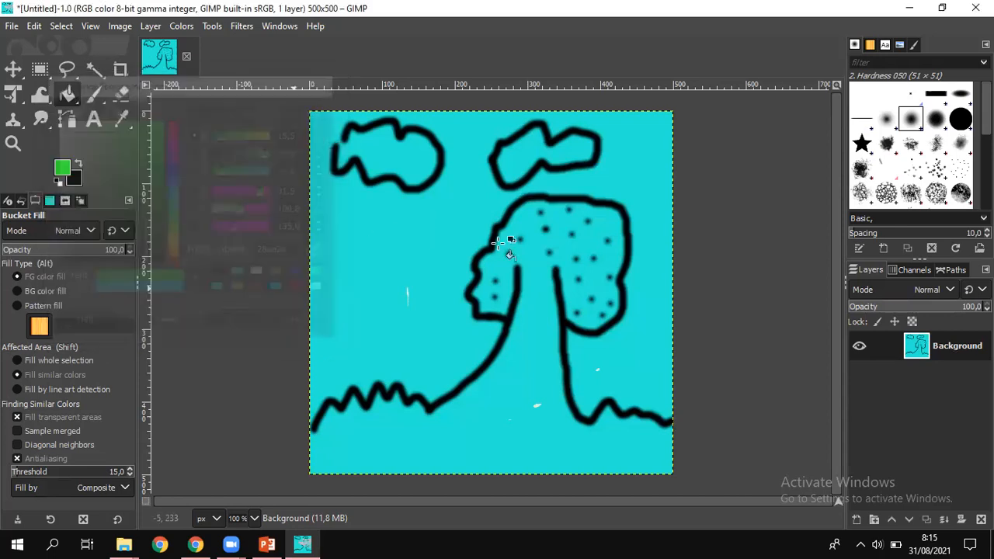
left_click(531, 227)
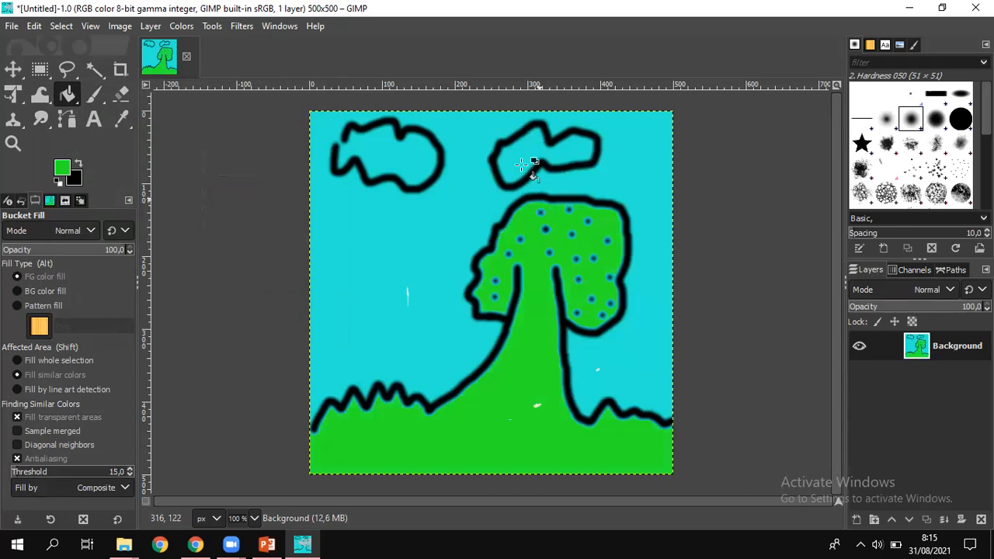
Exchange the foreground and background colors three times
left_click(80, 164)
left_click(80, 165)
left_click(80, 165)
Start exporting the drawing and choose the kelas 6 folder inside KBM ONLINE C2 on DATA (D:) as the destination
left_click(13, 28)
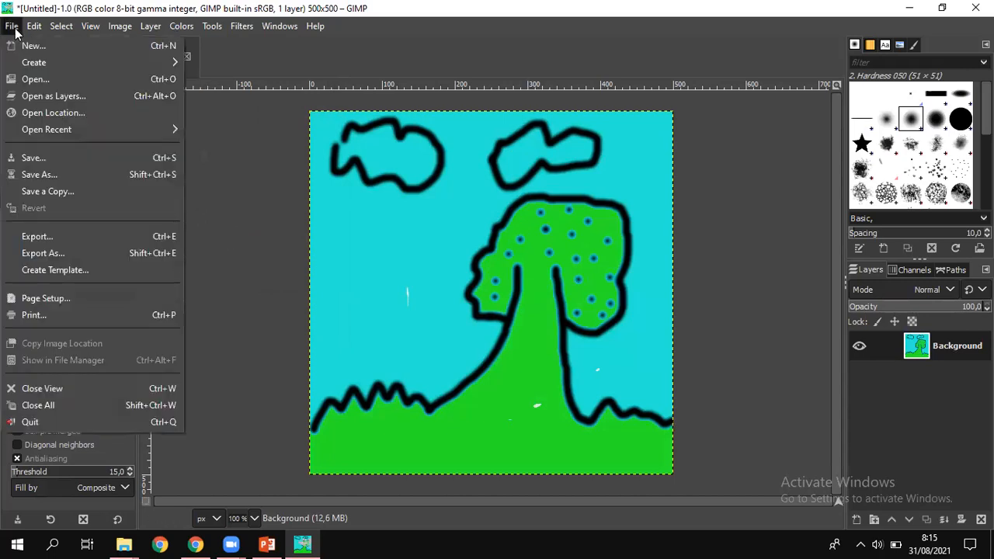
left_click(109, 233)
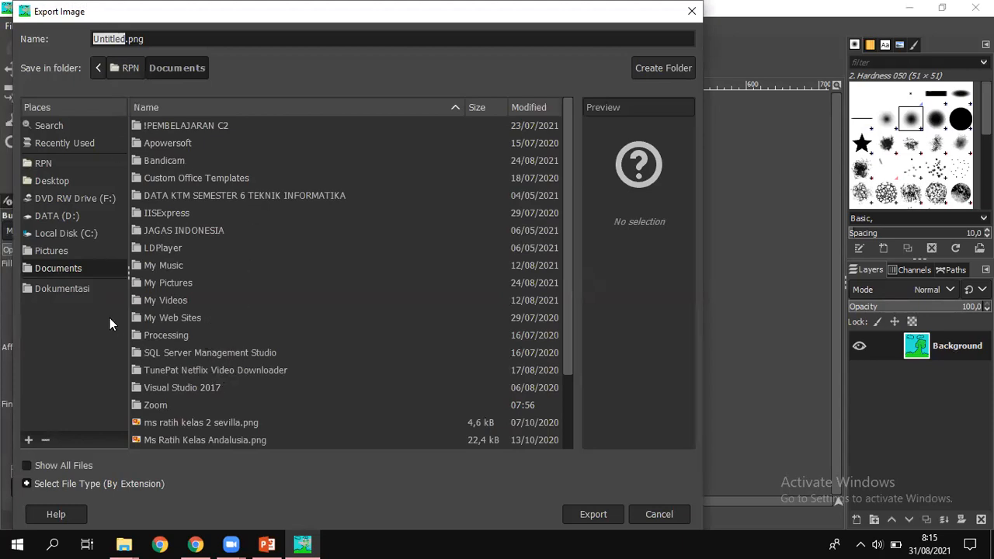
left_click(72, 235)
left_click(71, 216)
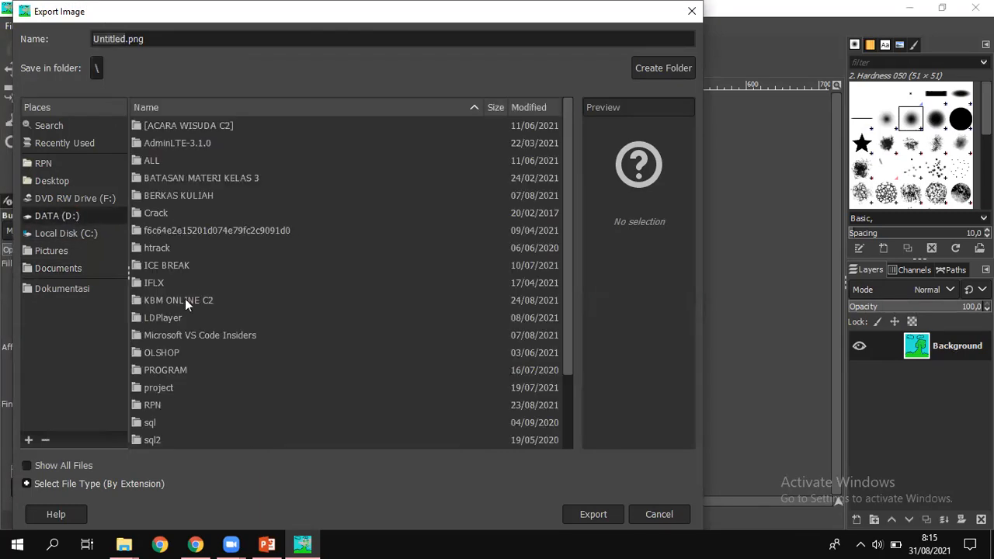
double_click(184, 298)
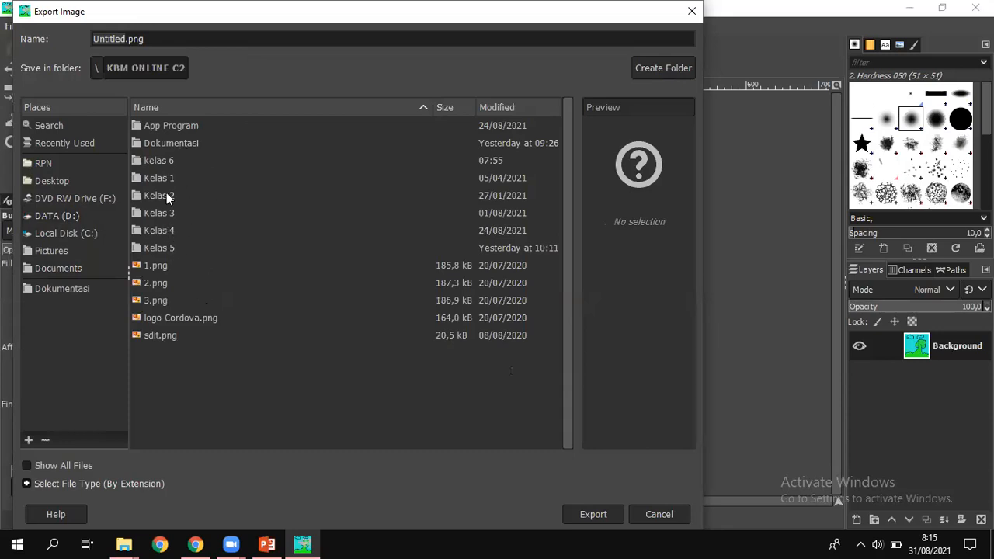
double_click(161, 161)
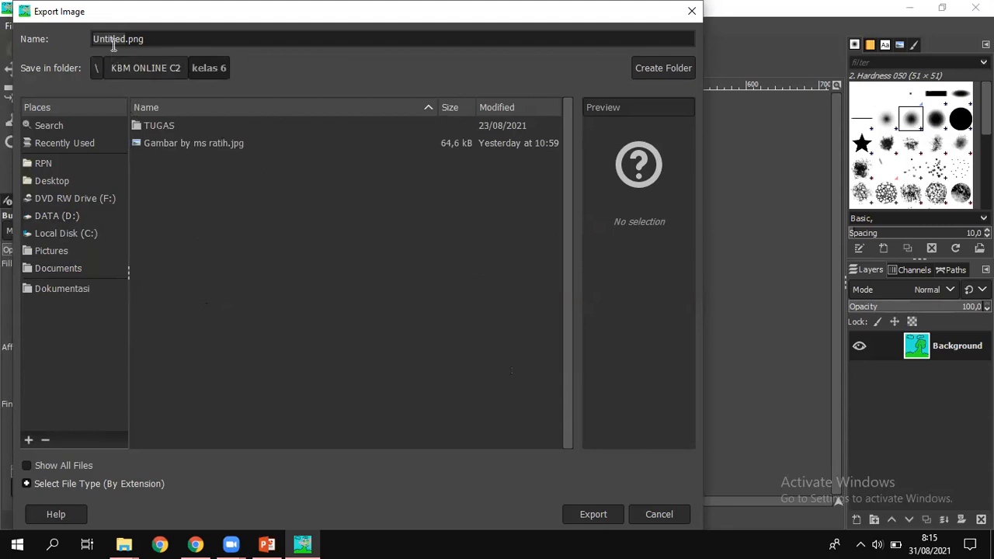
Name the exported image "pohon by" followed by the teacher's title and name, keeping the .png extension
left_click_drag(93, 39, 137, 39)
type("pohon")
type(" by ms rat")
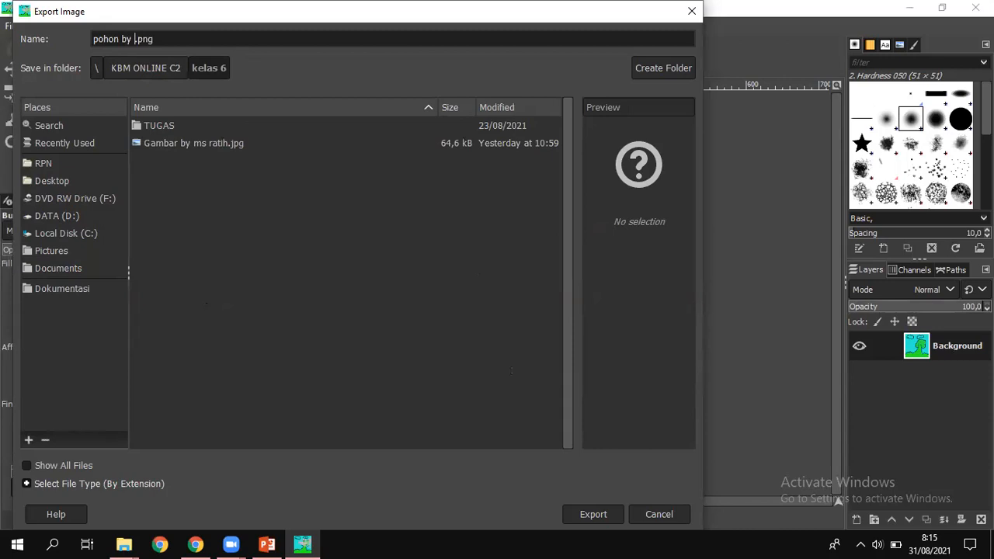
type("ih")
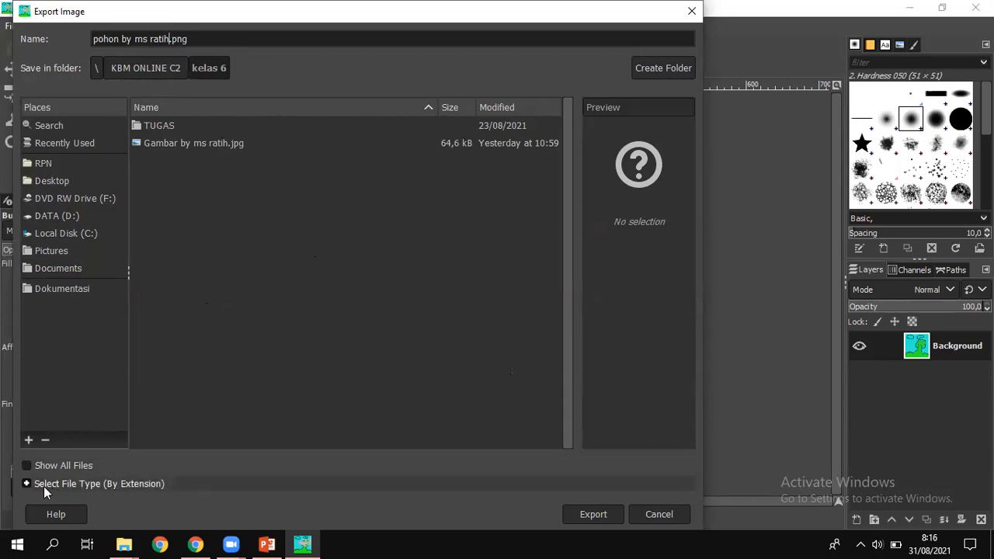
Select PNG image as the file type and export the drawing with the default PNG options
left_click(102, 485)
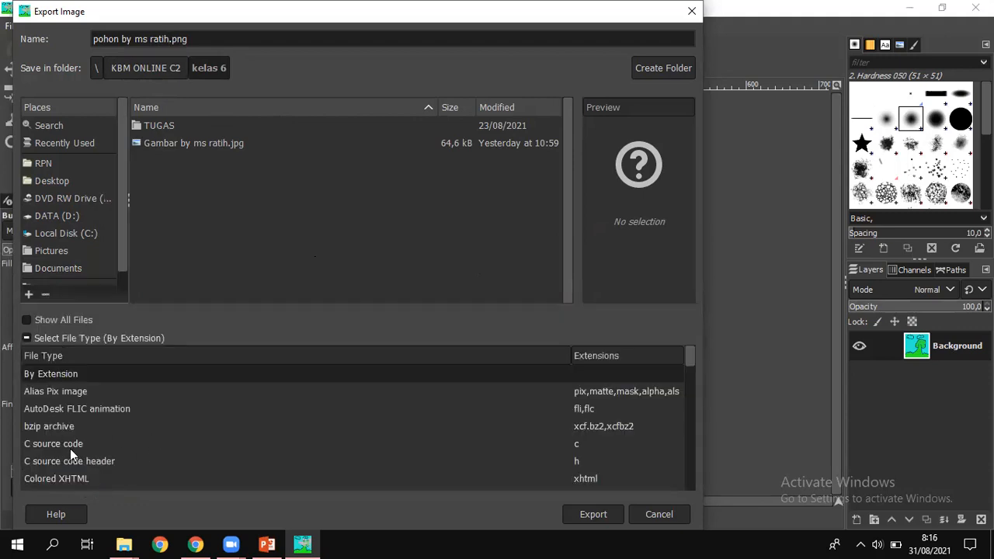
scroll(187, 420, "down", 3)
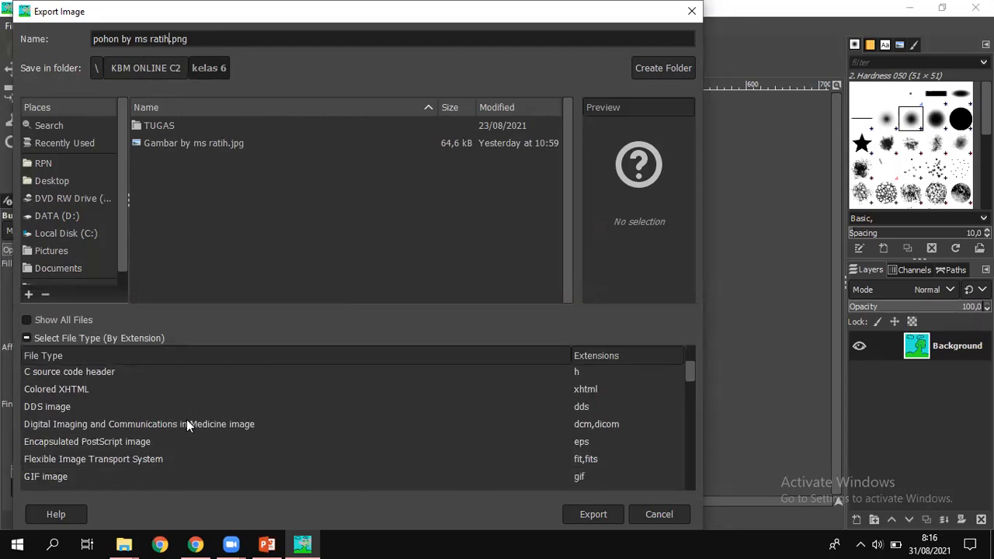
scroll(186, 419, "down", 3)
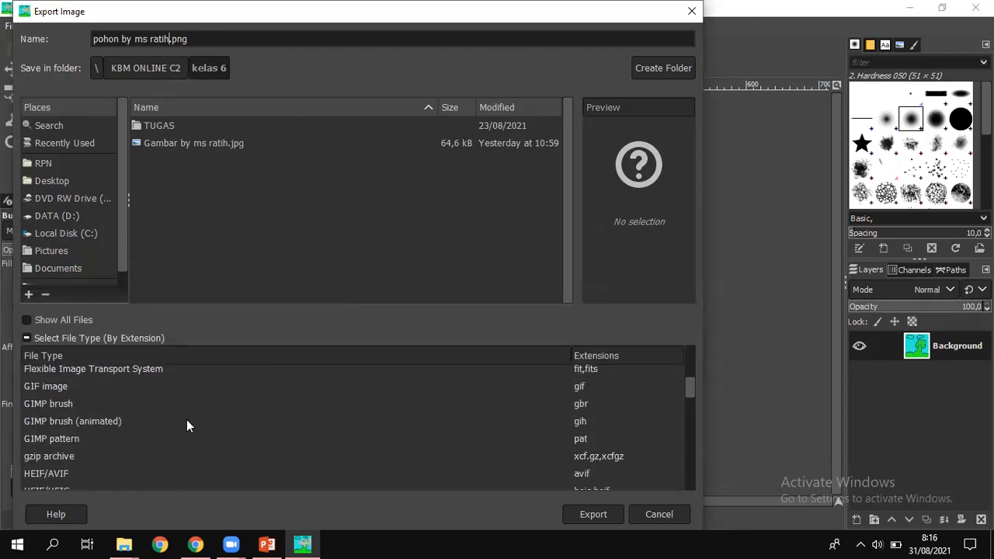
scroll(271, 453, "down", 2)
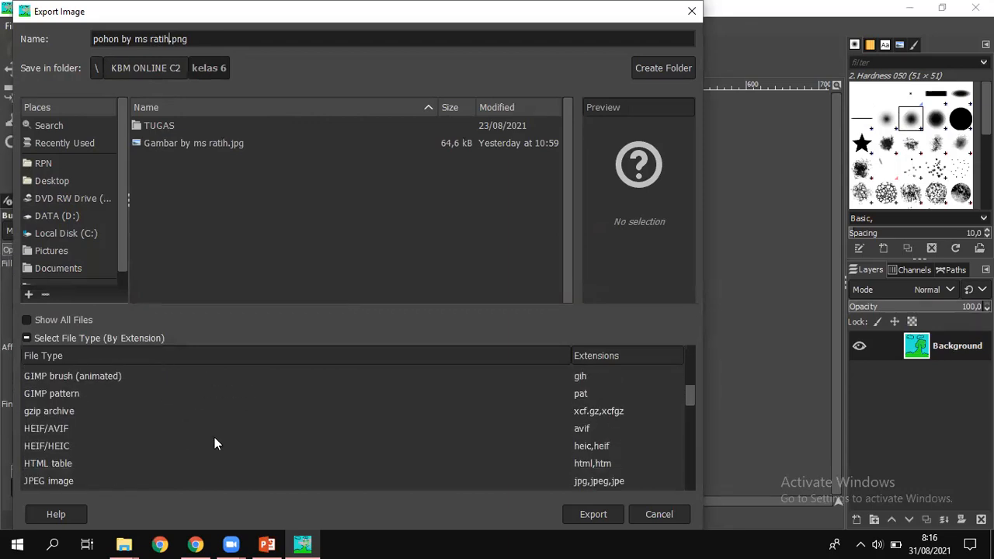
scroll(156, 431, "down", 1)
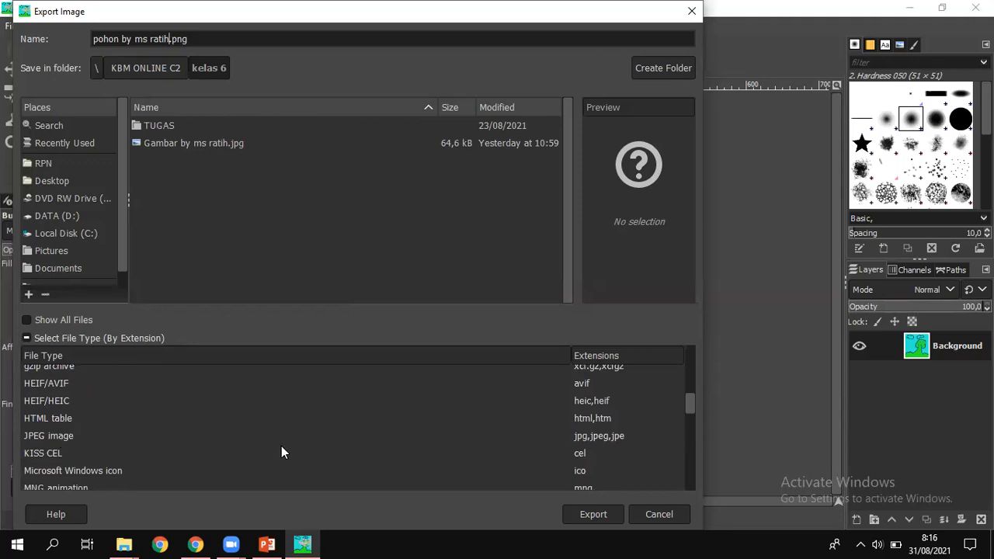
scroll(281, 446, "down", 5)
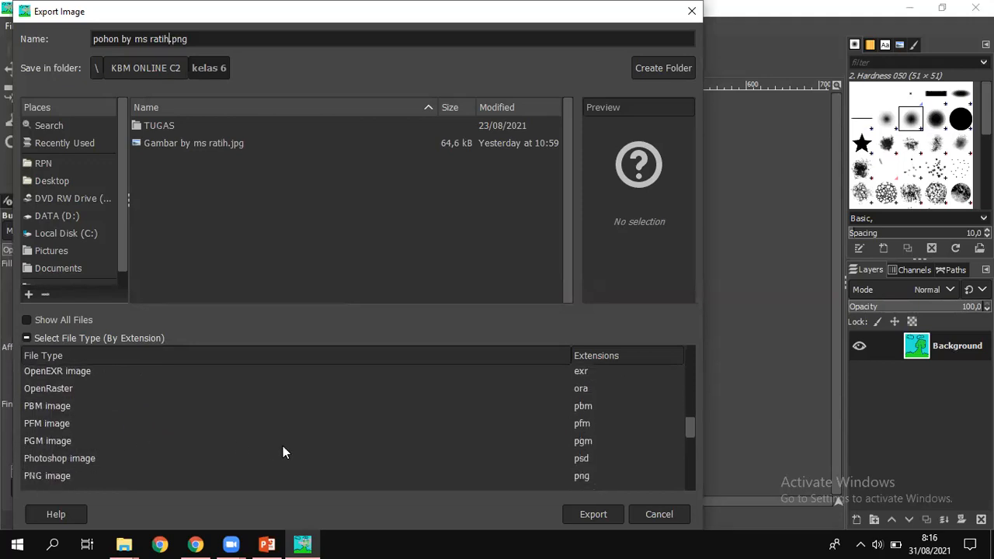
scroll(85, 453, "down", 1)
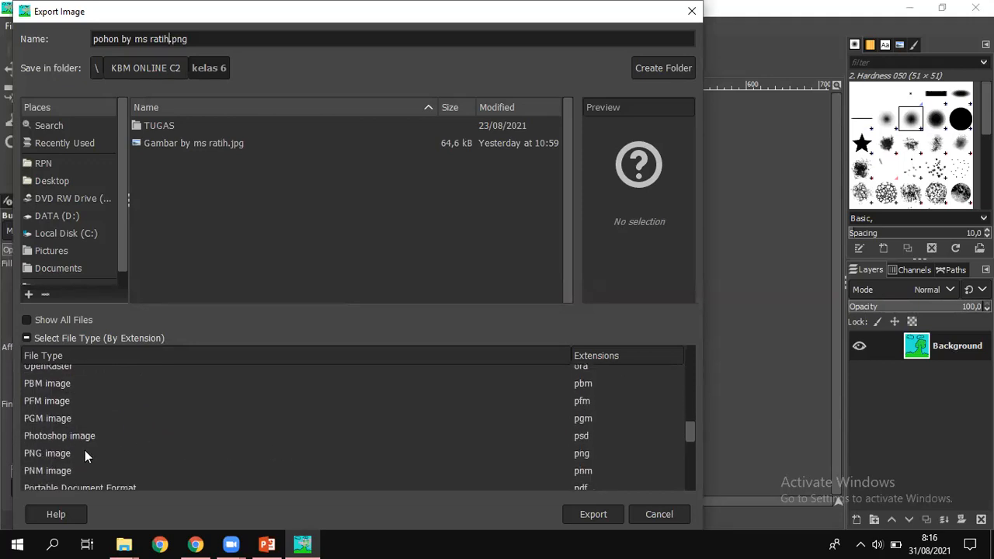
left_click(44, 456)
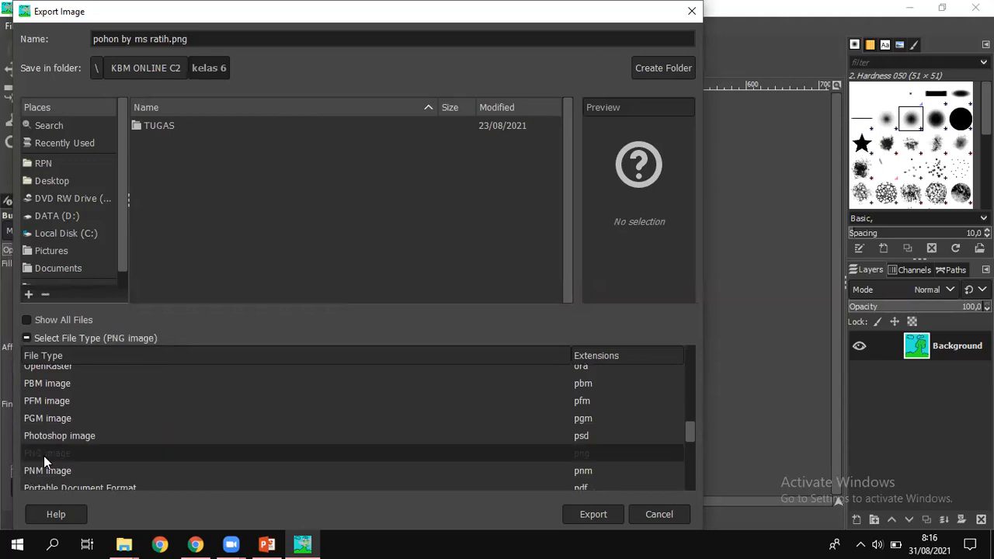
left_click(593, 514)
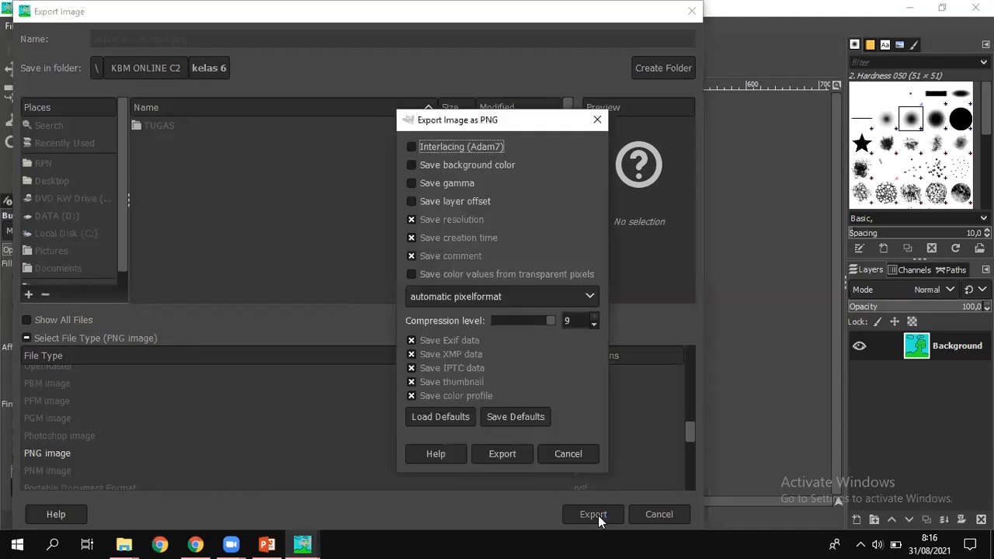
left_click(511, 452)
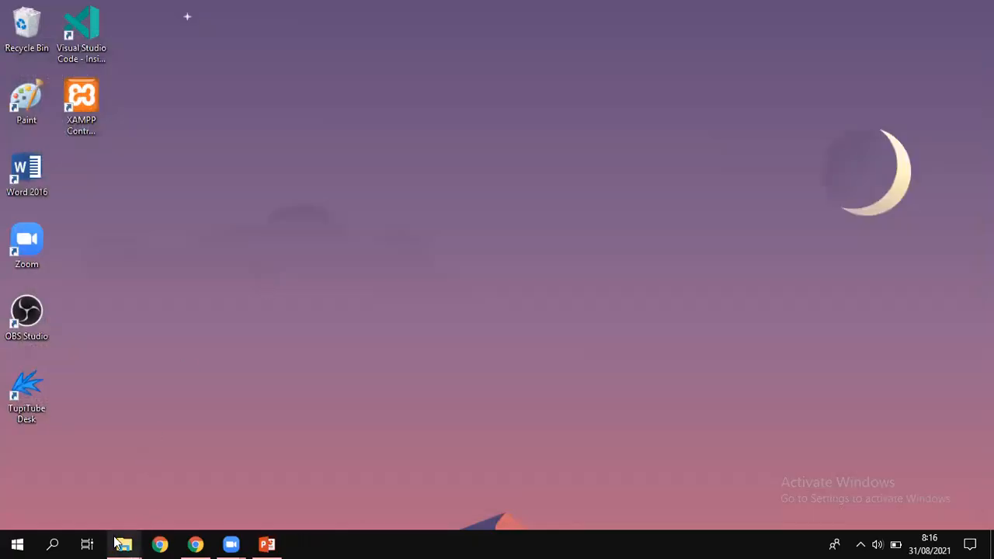
Switch to File Explorer and open the kelas 6 folder
mouse_move(116, 541)
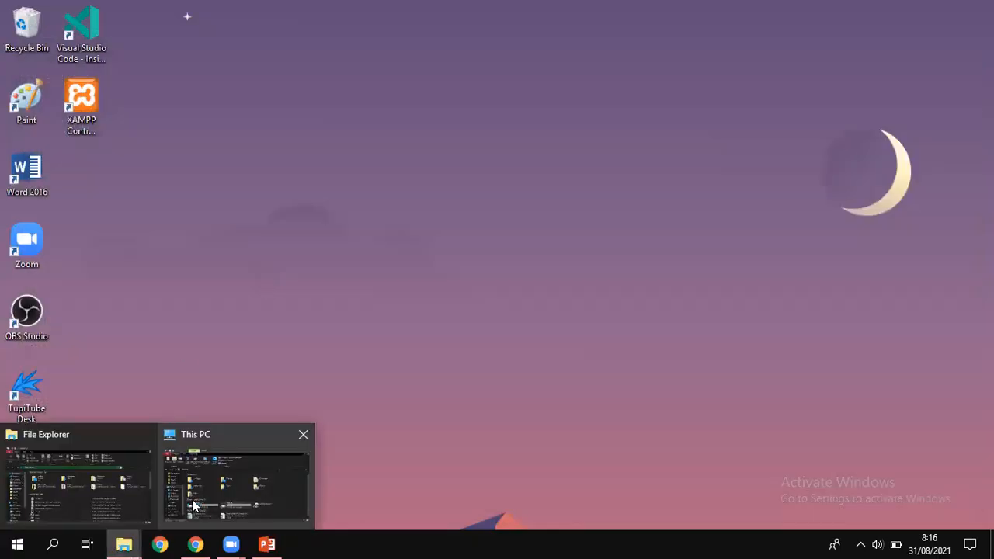
left_click(35, 458)
left_click(136, 319)
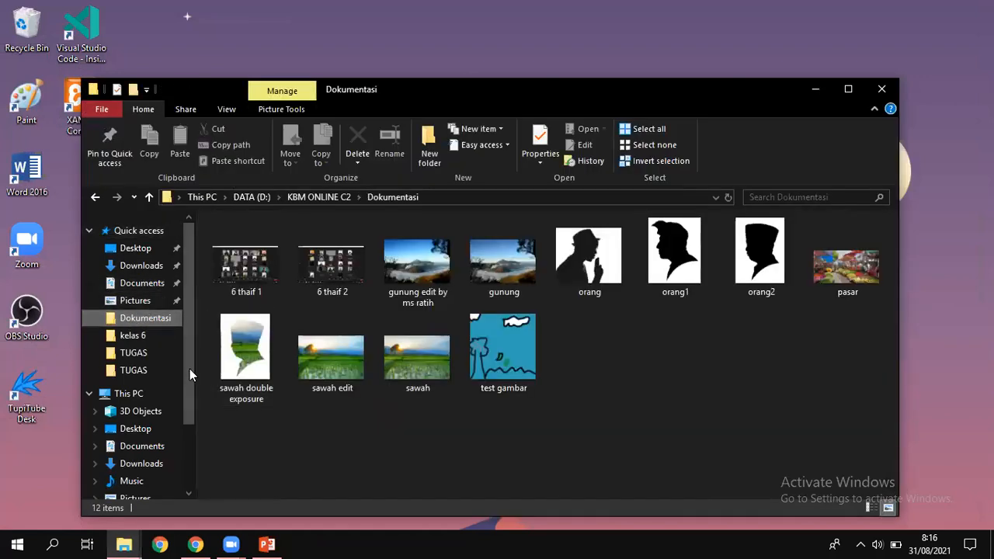
left_click(157, 335)
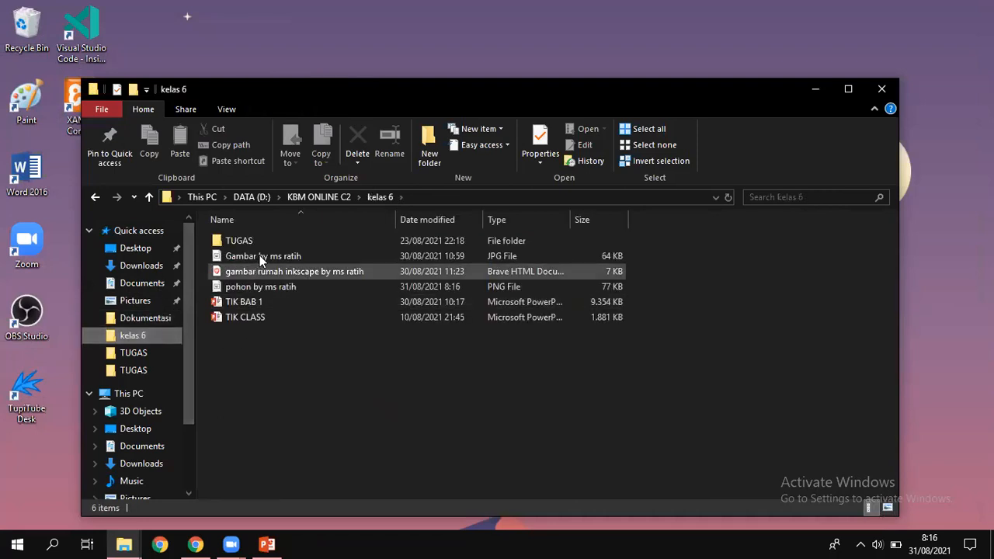
View the exported pohon PNG file in Paint and close Paint again
left_click(285, 289)
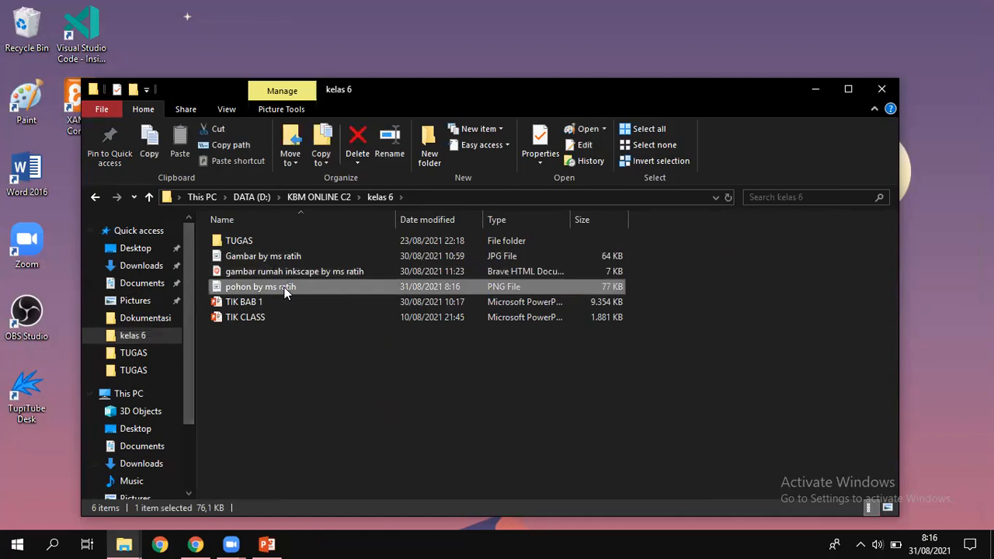
right_click(285, 289)
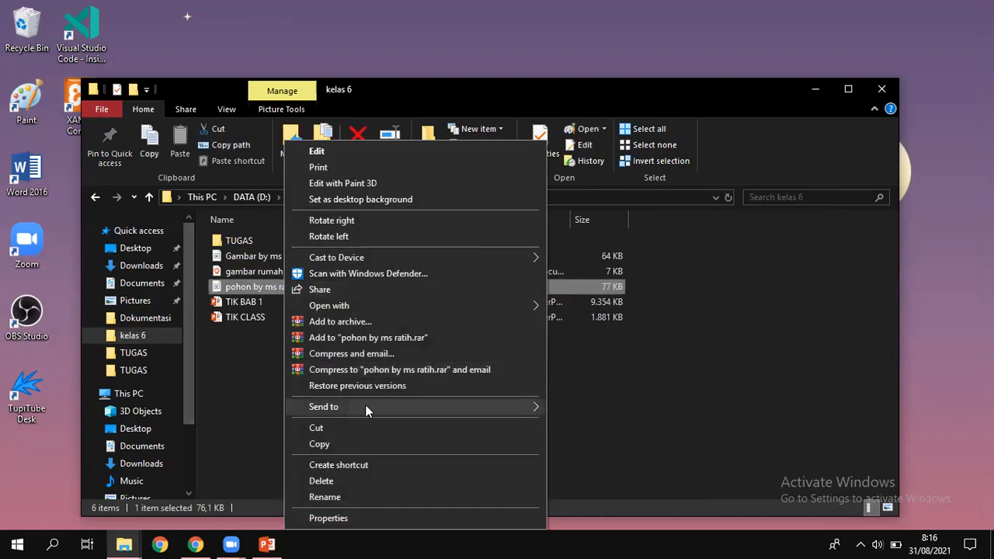
mouse_move(421, 307)
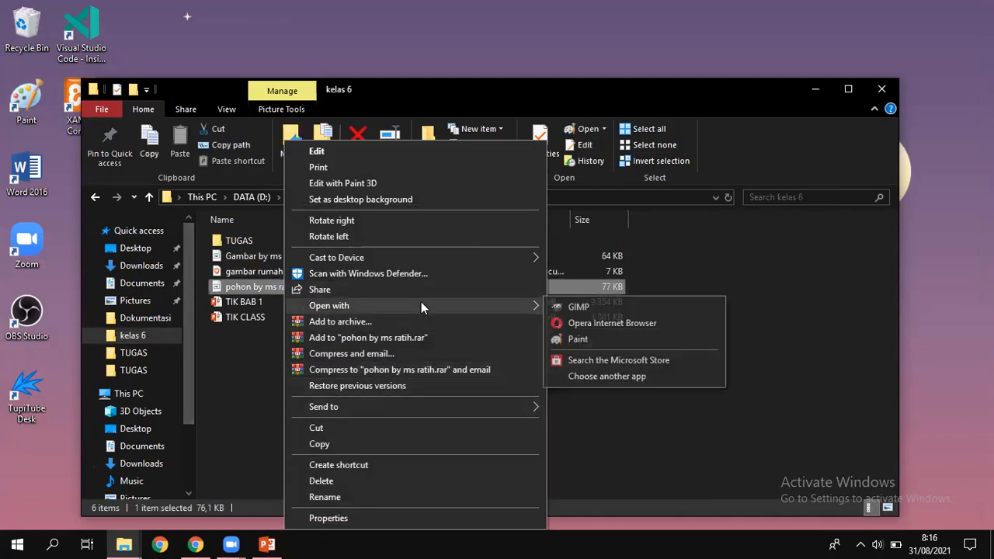
left_click(601, 341)
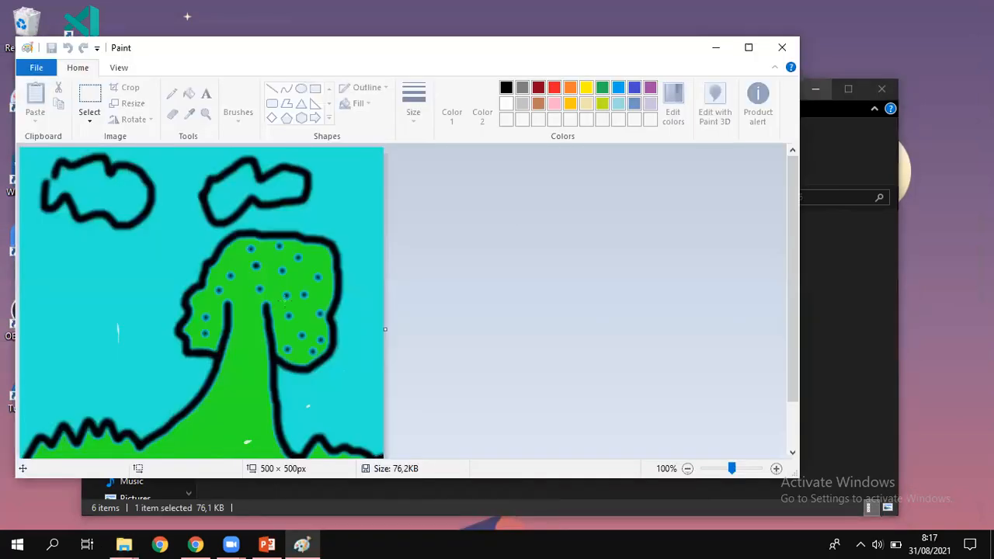
left_click(789, 52)
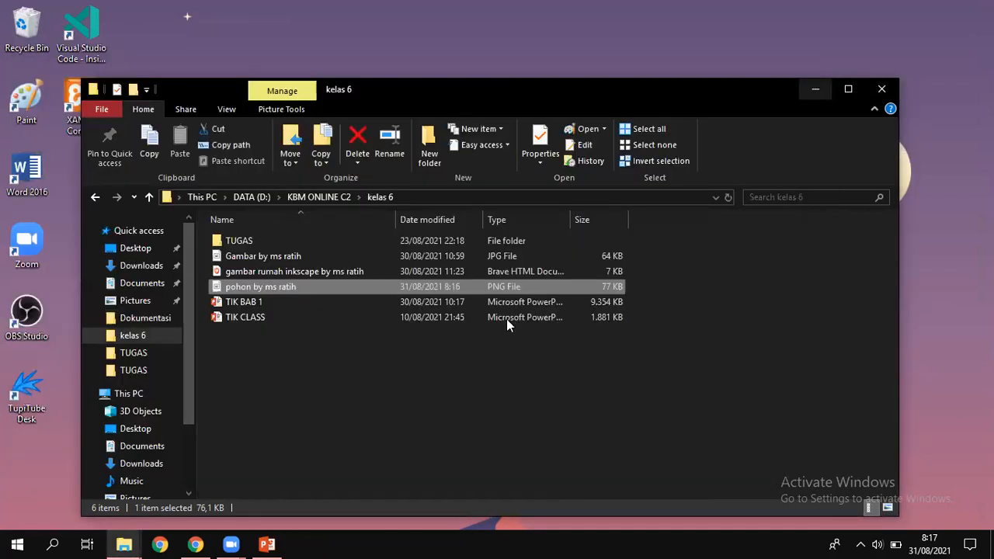
right_click(460, 278)
key("Escape")
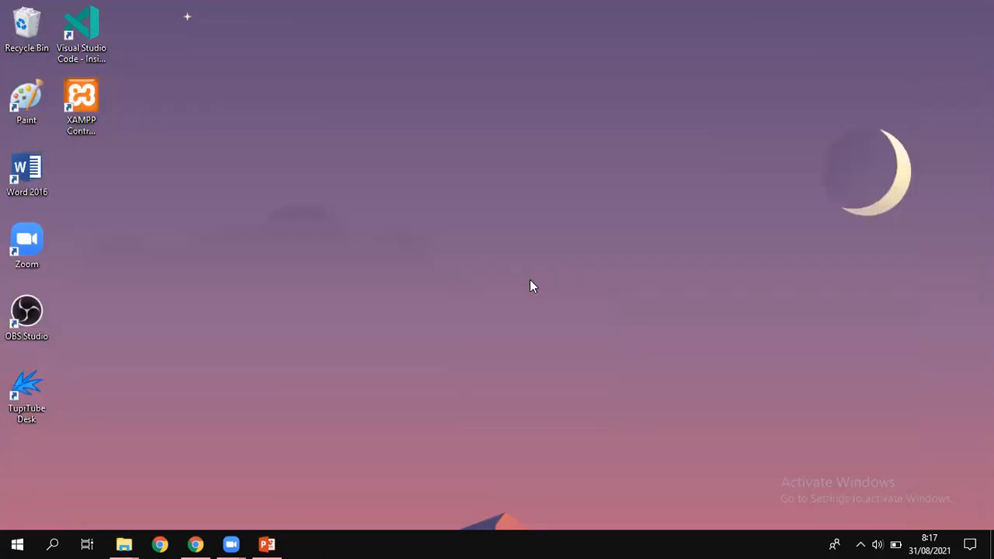
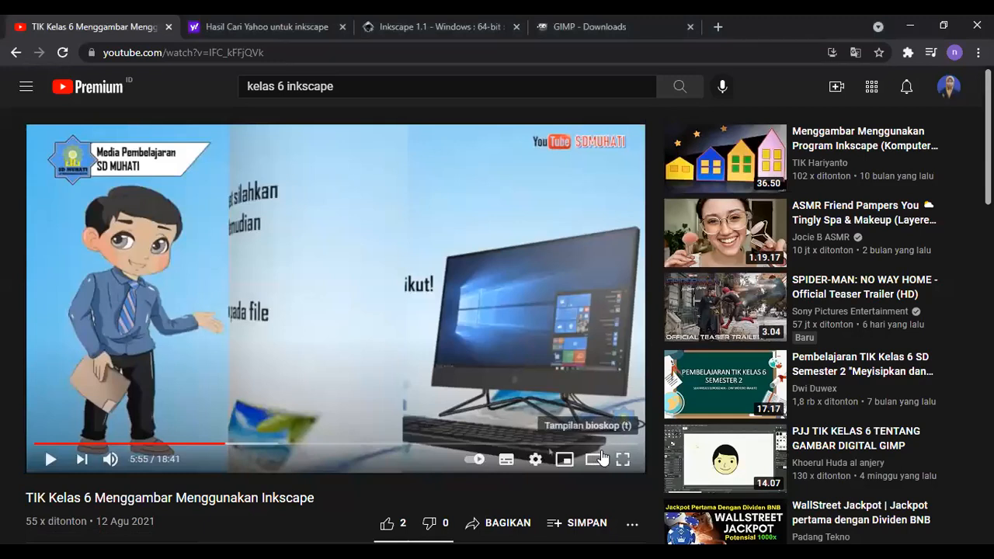
Watch part of the YouTube video "TIK Kelas 6 Menggambar Menggunakan Inkscape" in theater mode and full screen, pausing it and leaving full screen
key("t")
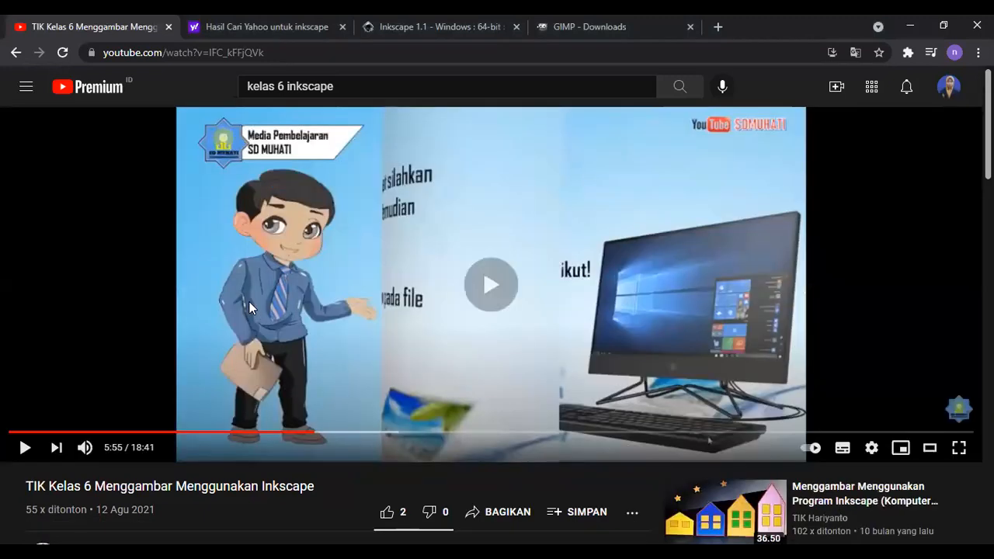
left_click(250, 308)
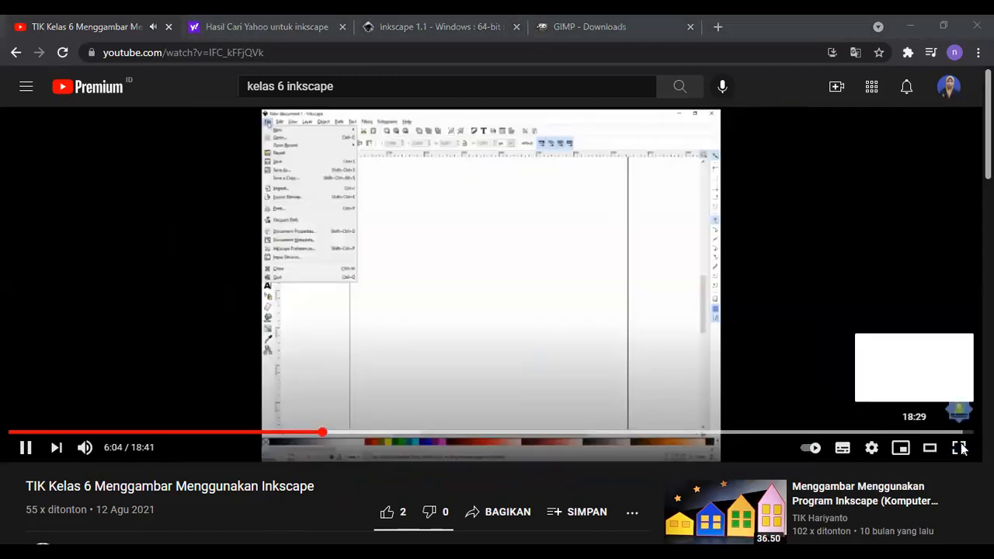
left_click(960, 448)
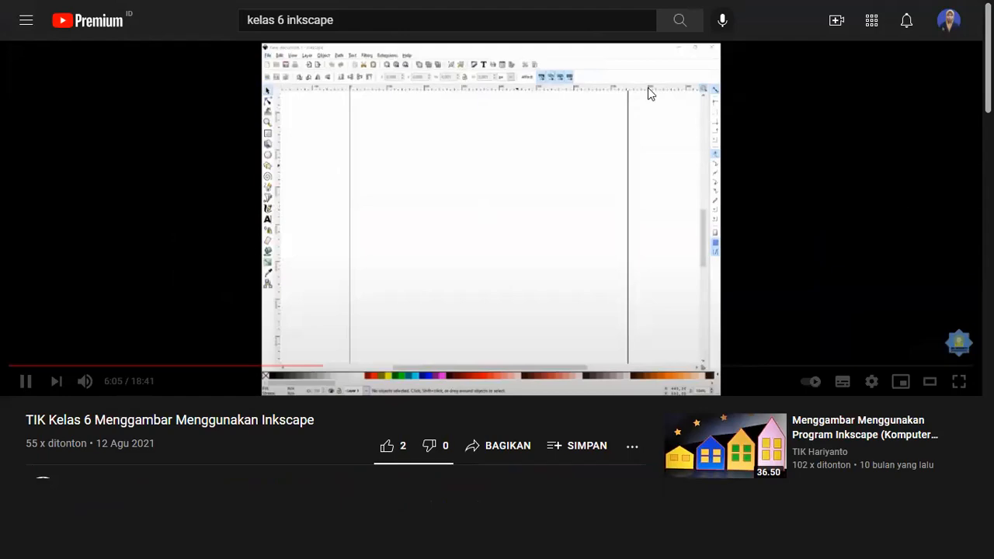
left_click(959, 380)
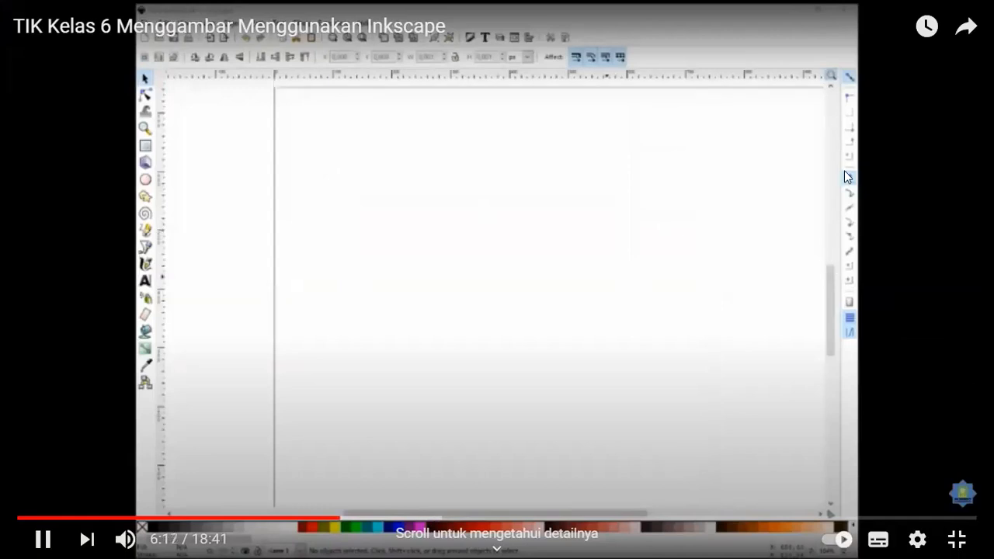
left_click(604, 268)
key("Escape")
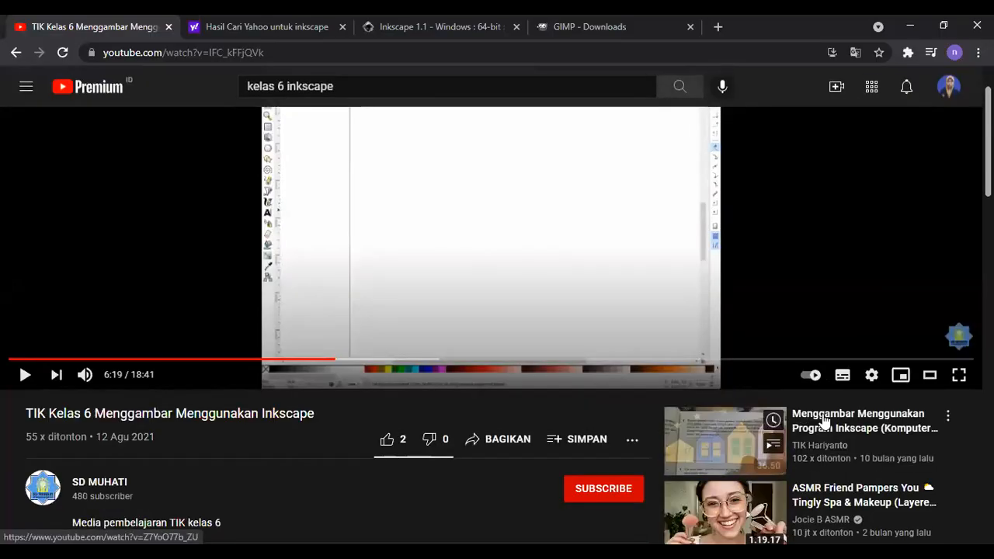
Play the suggested video "Menggambar Menggunakan Program Inkscape (Komputer Kelas 6)" from about four minutes in
left_click(823, 421)
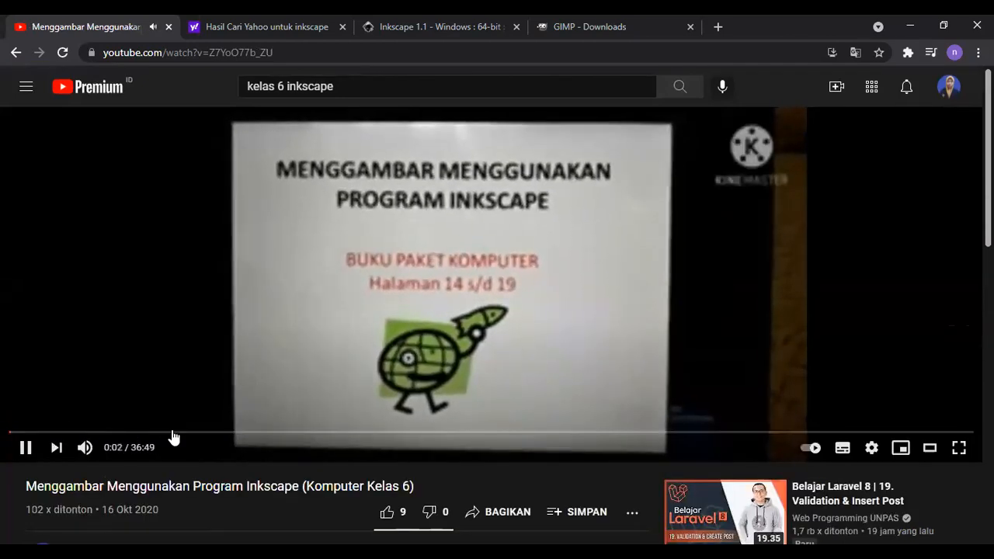
left_click_drag(139, 432, 126, 433)
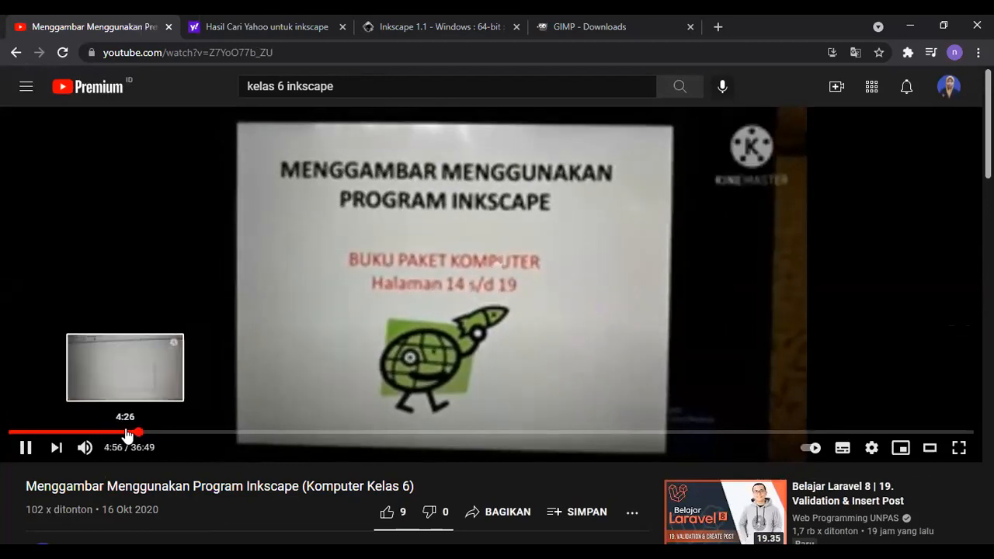
left_click(114, 433)
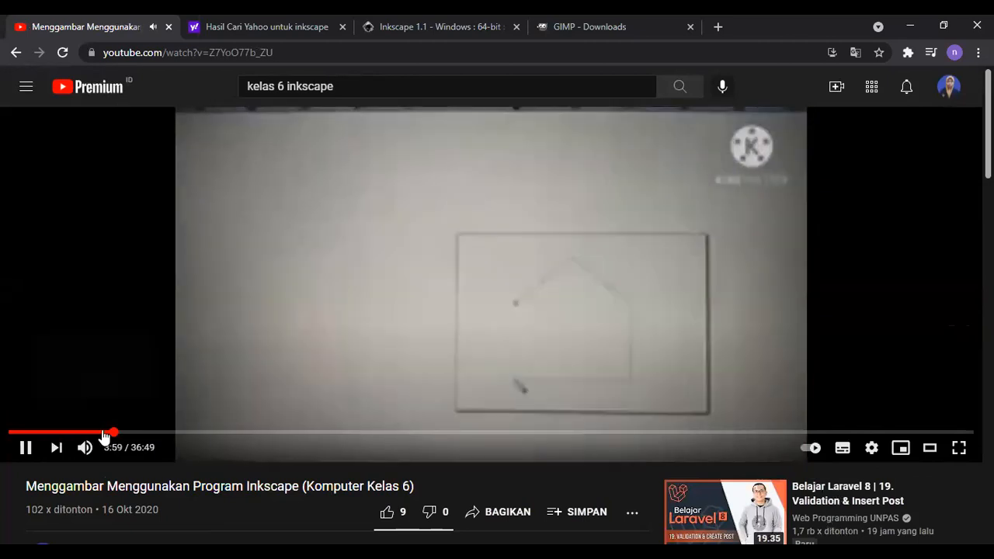
Replay the Inkscape video from about 3:34, pause it and return to the "kelas 6 inkscape" search results
left_click(101, 433)
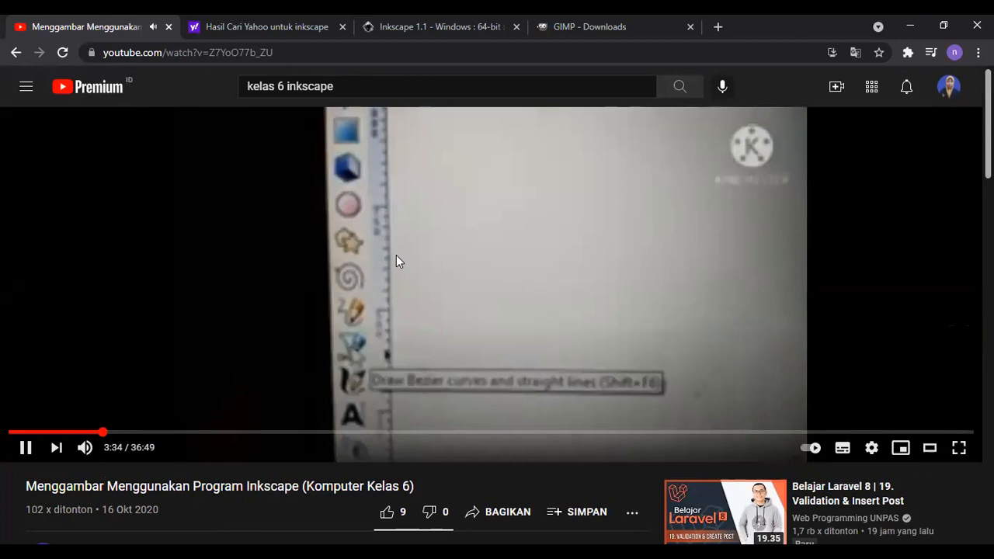
left_click(396, 256)
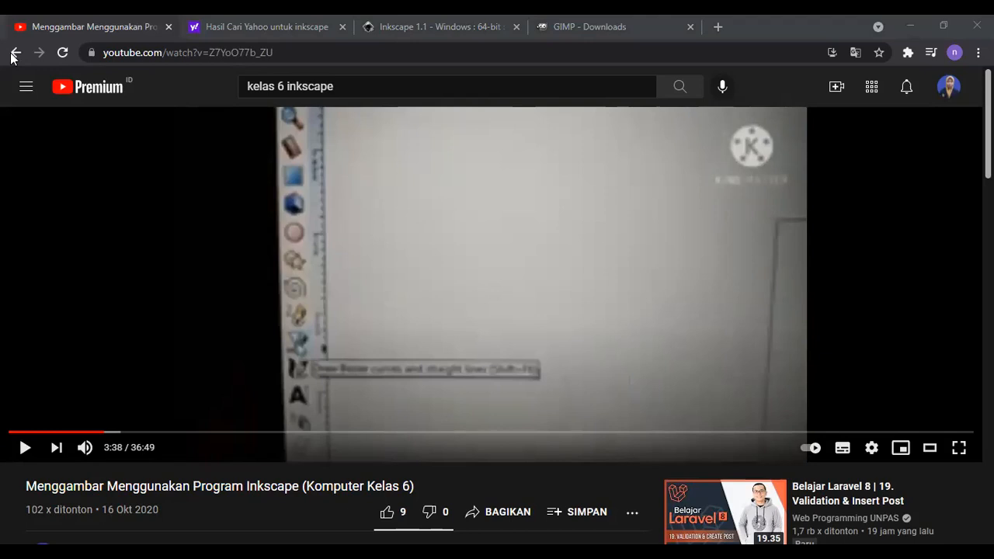
scroll(12, 58, "down", 1)
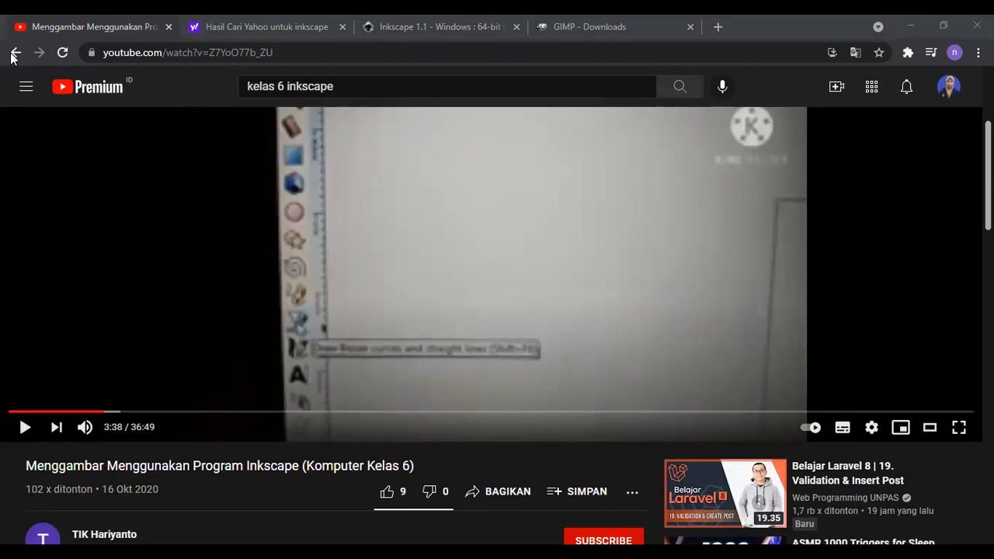
left_click(14, 55)
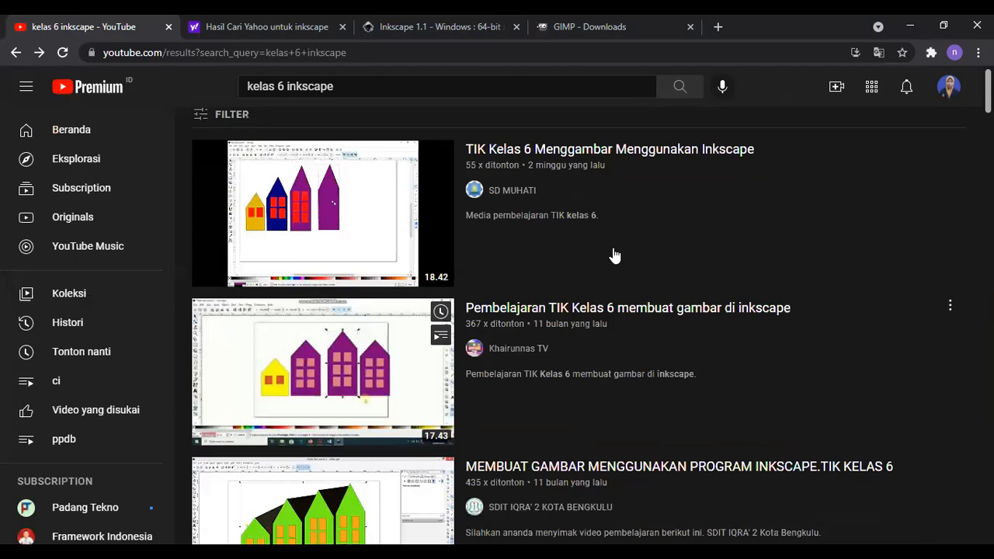
Play the video "Pembelajaran TIK Kelas 6 membuat gambar di inkscape", skipping ahead to about 0:53 and viewing it in full screen
left_click(331, 366)
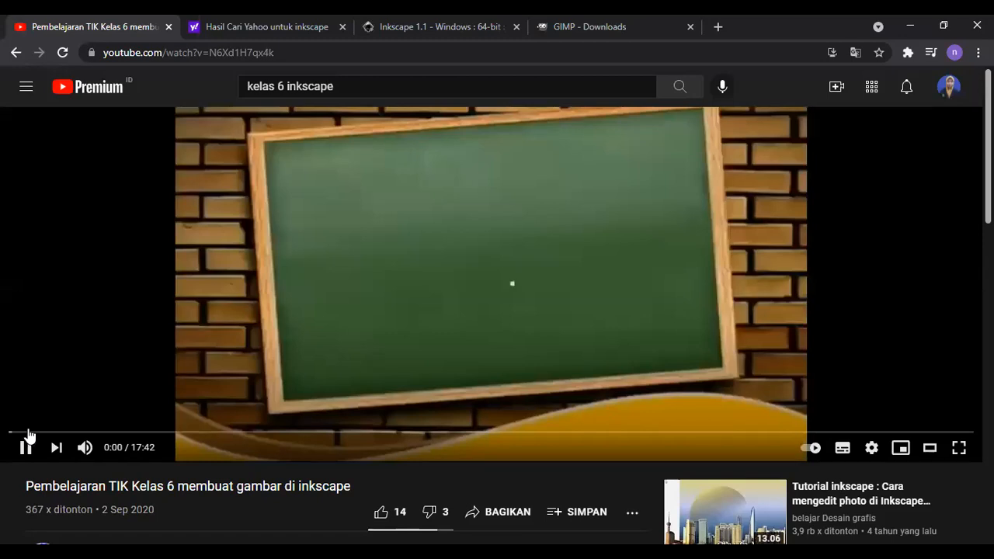
left_click(28, 432)
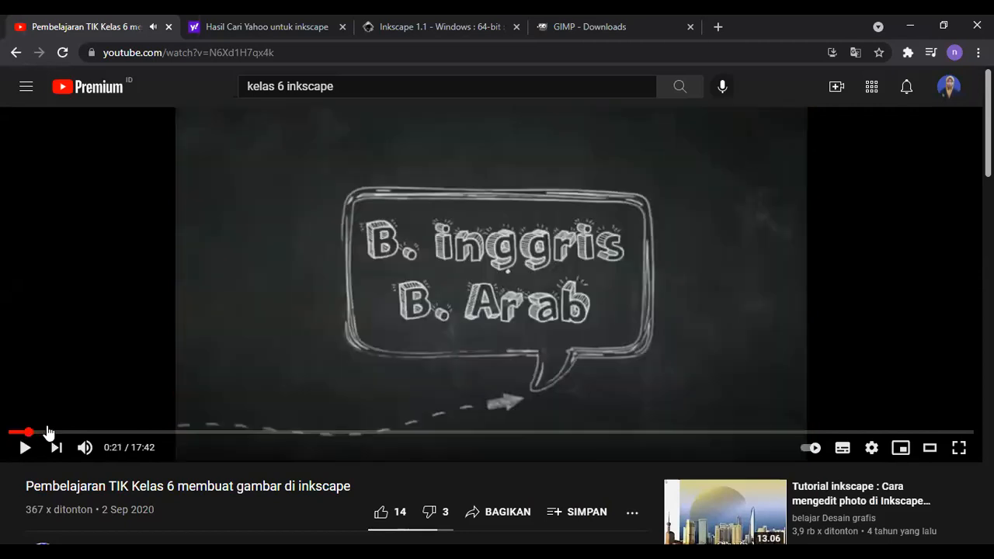
left_click(46, 433)
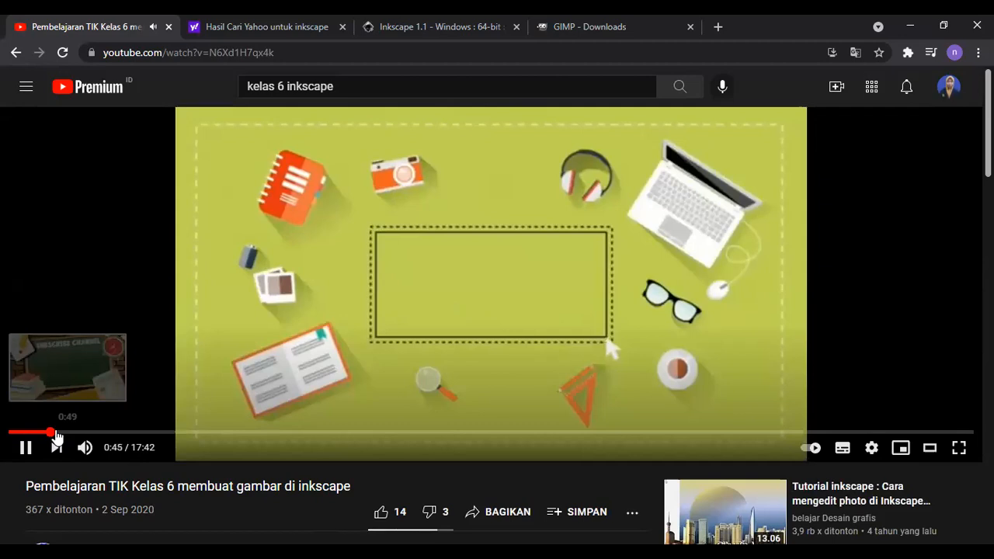
left_click(58, 432)
left_click(59, 433)
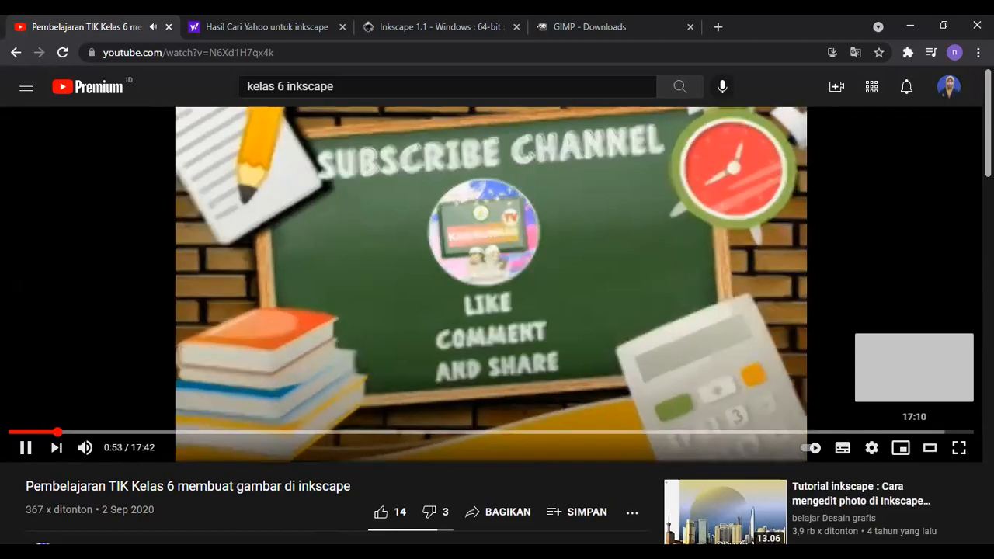
left_click(959, 448)
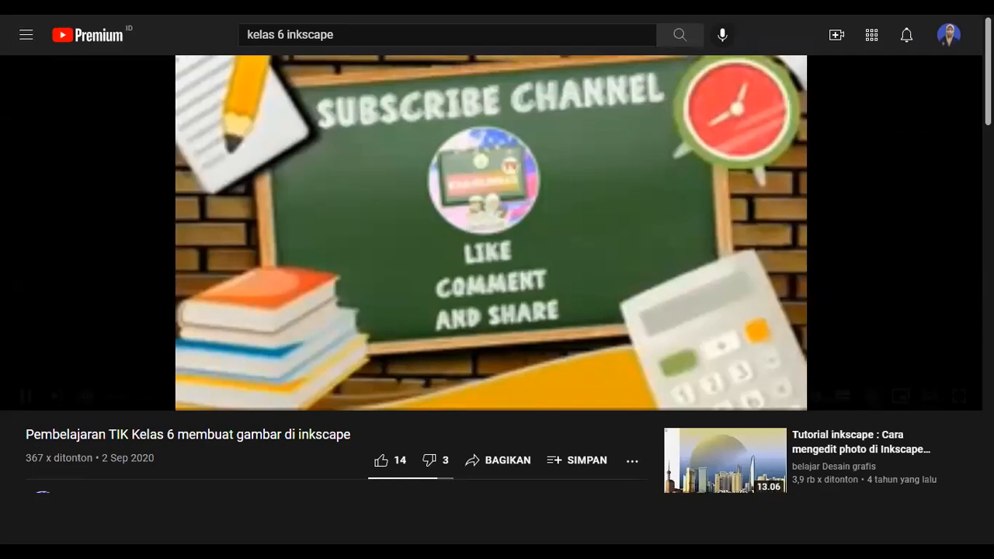
key("f")
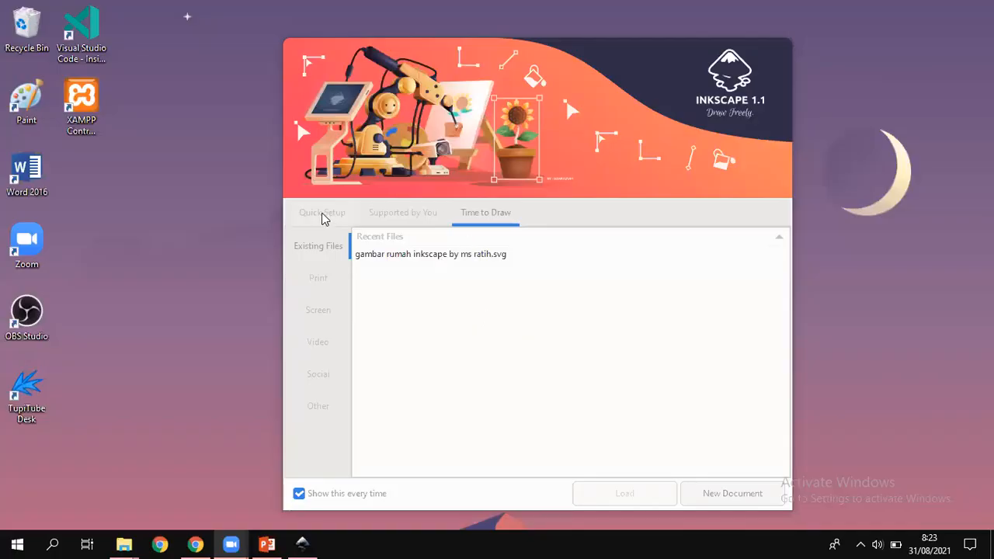
Try out the Dark appearance in Inkscape's Quick Setup and switch it off again
left_click(341, 220)
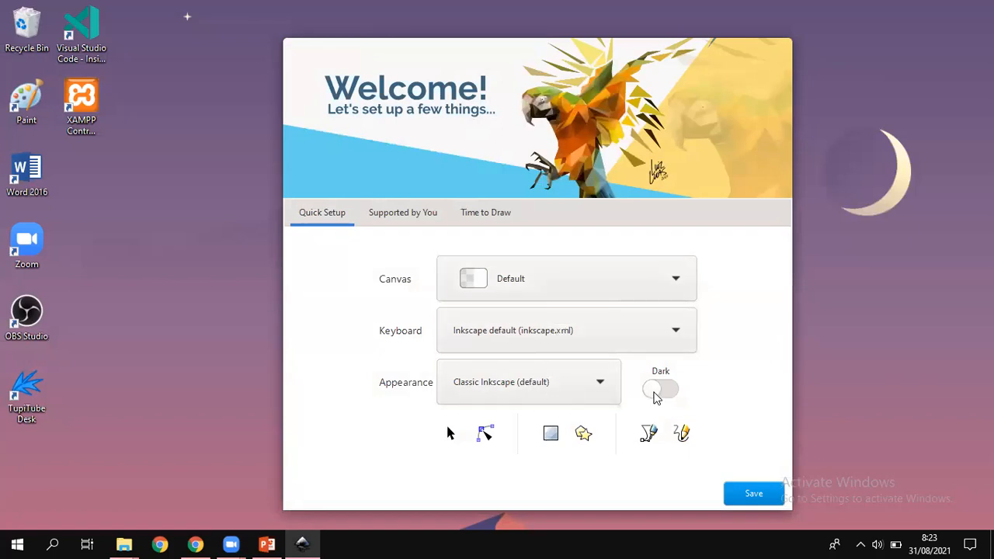
left_click(571, 385)
left_click(573, 385)
left_click(667, 391)
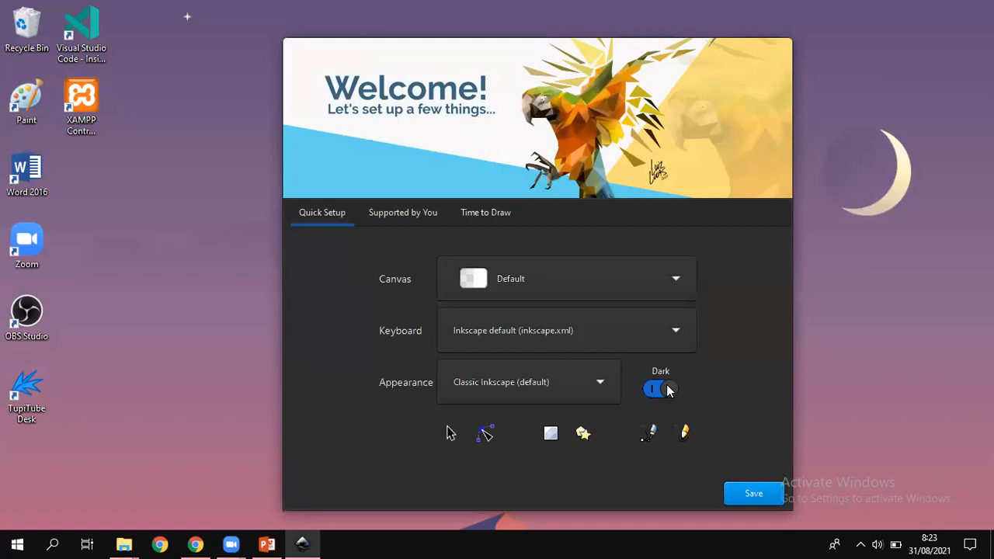
left_click(654, 393)
Look through the Print, Screen and Video templates under Time to Draw and dismiss the welcome window to get a blank document
left_click(484, 211)
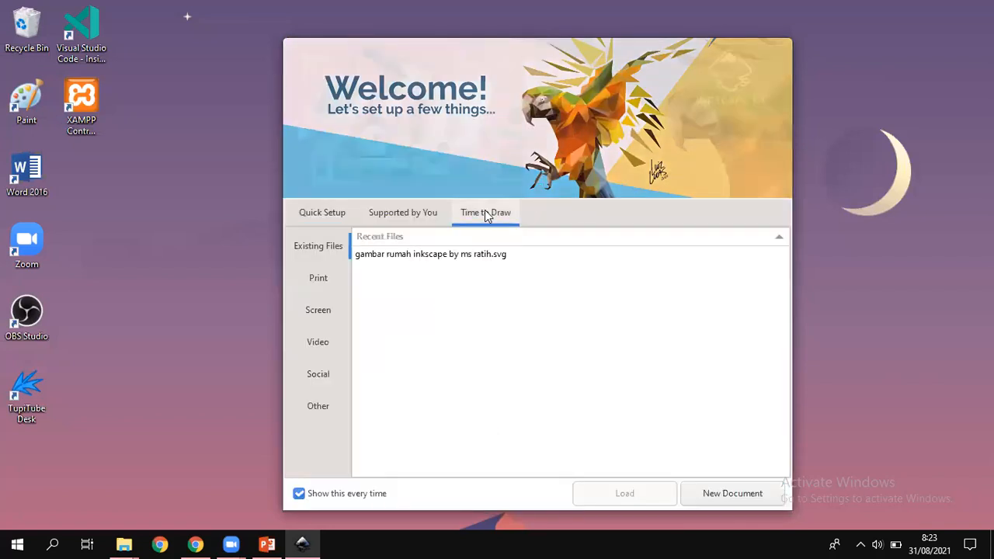
left_click(314, 279)
left_click(463, 346)
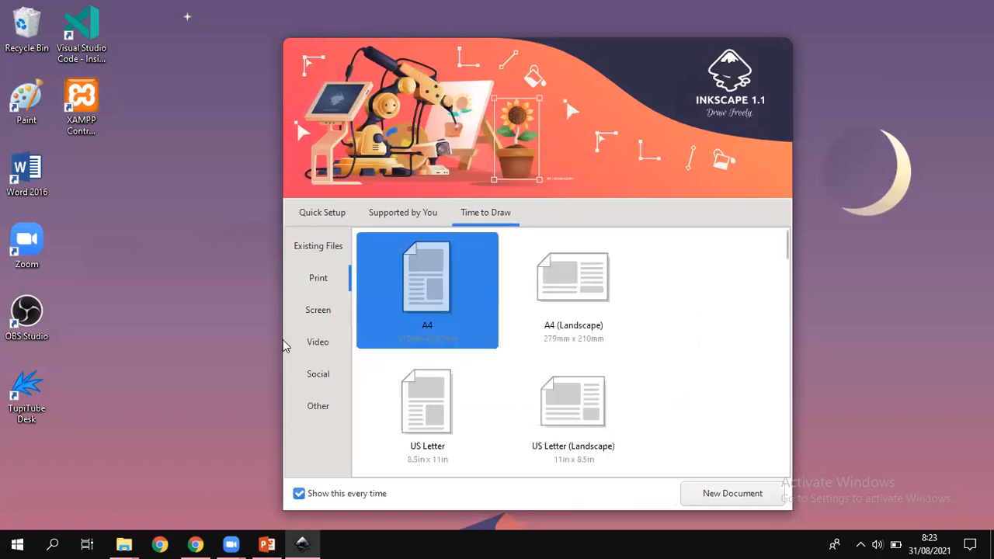
left_click(311, 312)
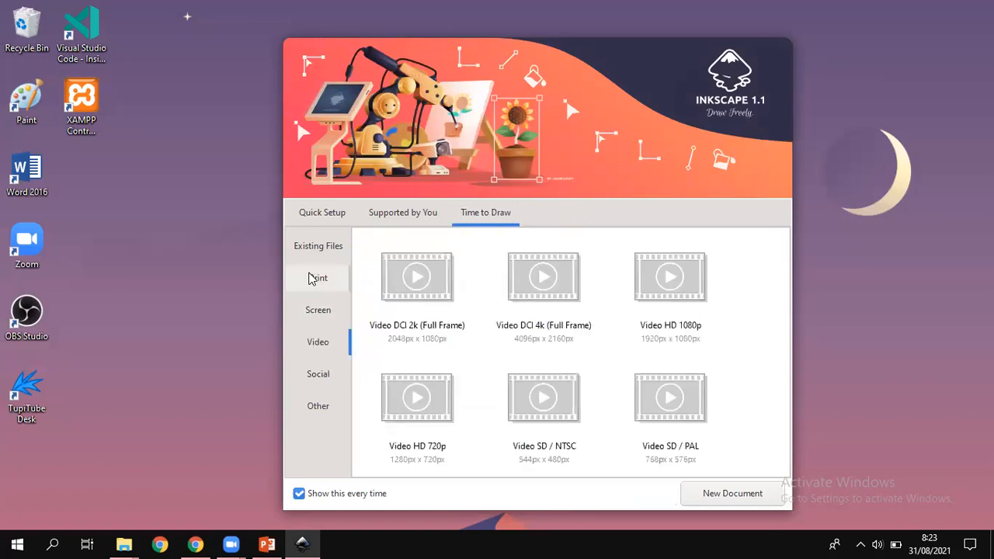
left_click(313, 278)
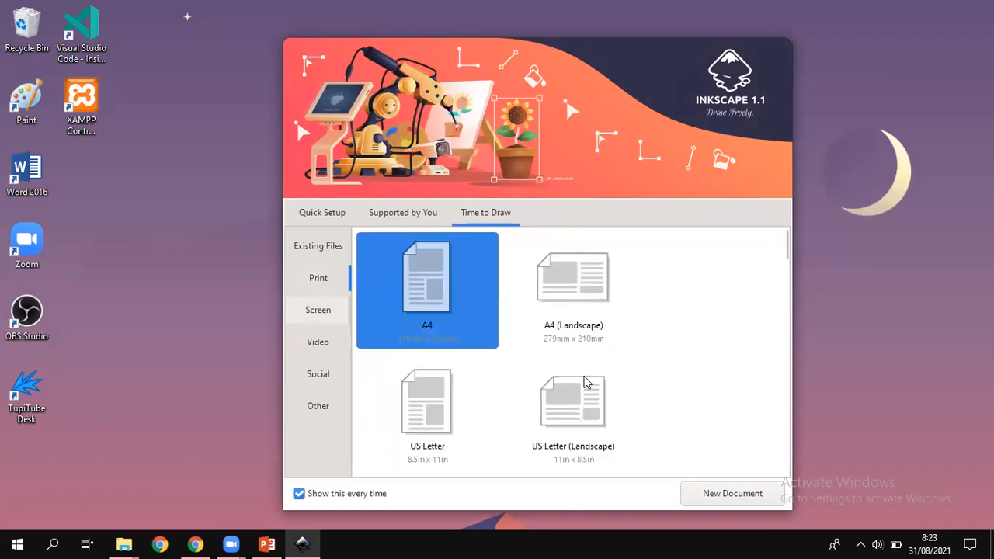
key("Escape")
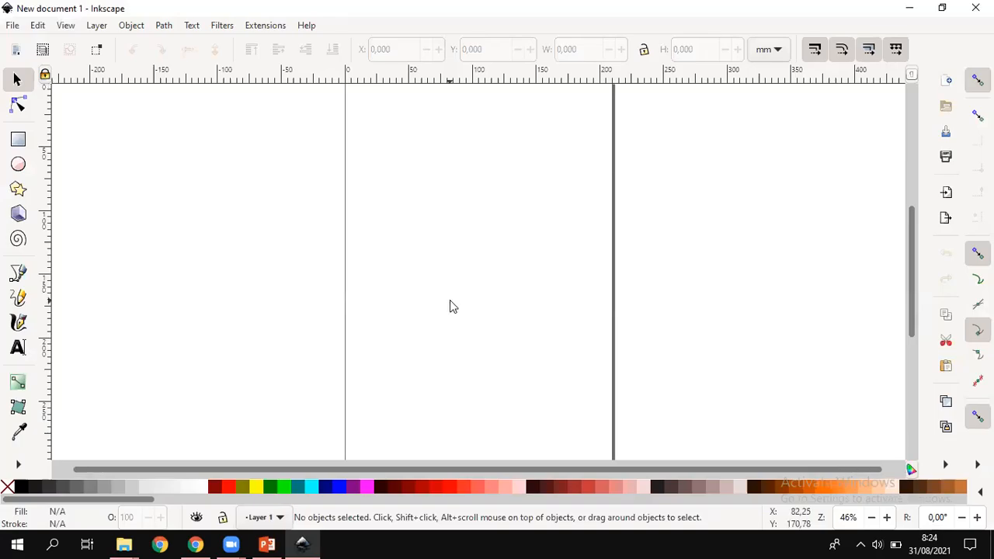
Open the document properties and set the display units to px
scroll(452, 306, "up", 5)
scroll(453, 306, "up", 2)
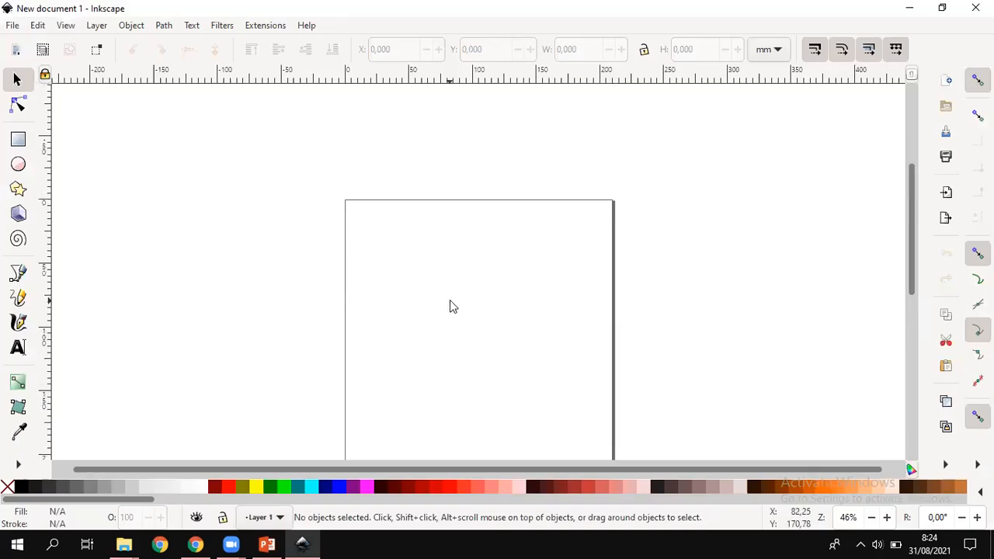
scroll(453, 306, "up", 3)
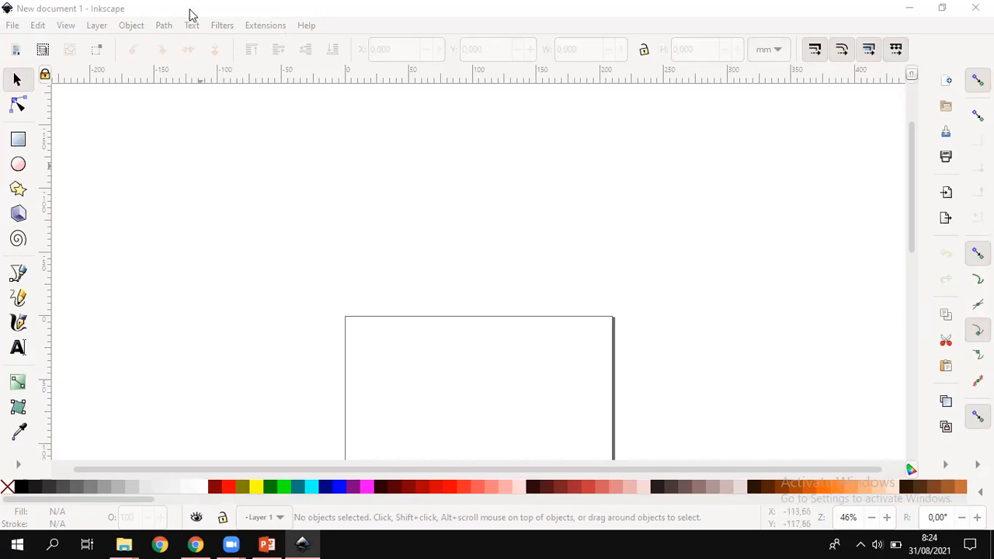
left_click(13, 28)
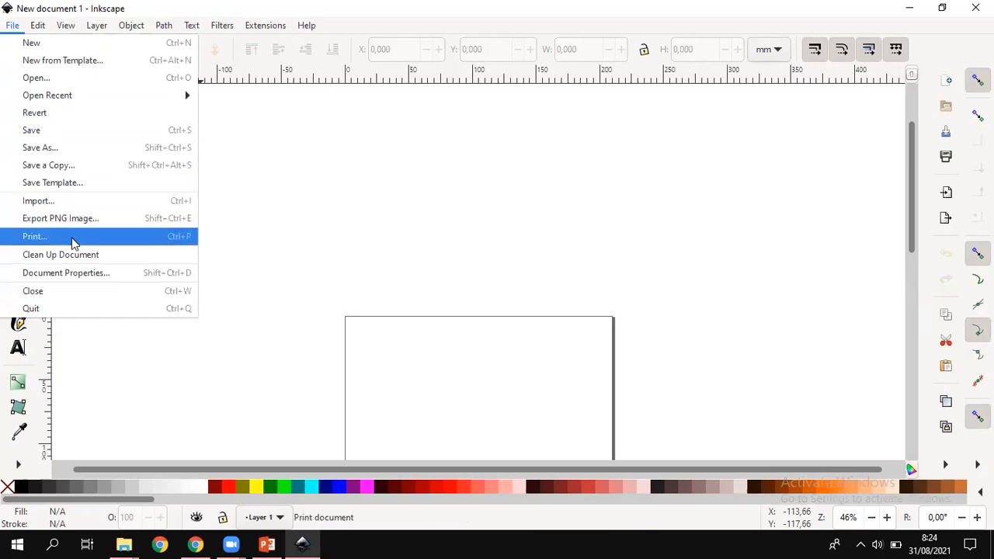
left_click(80, 281)
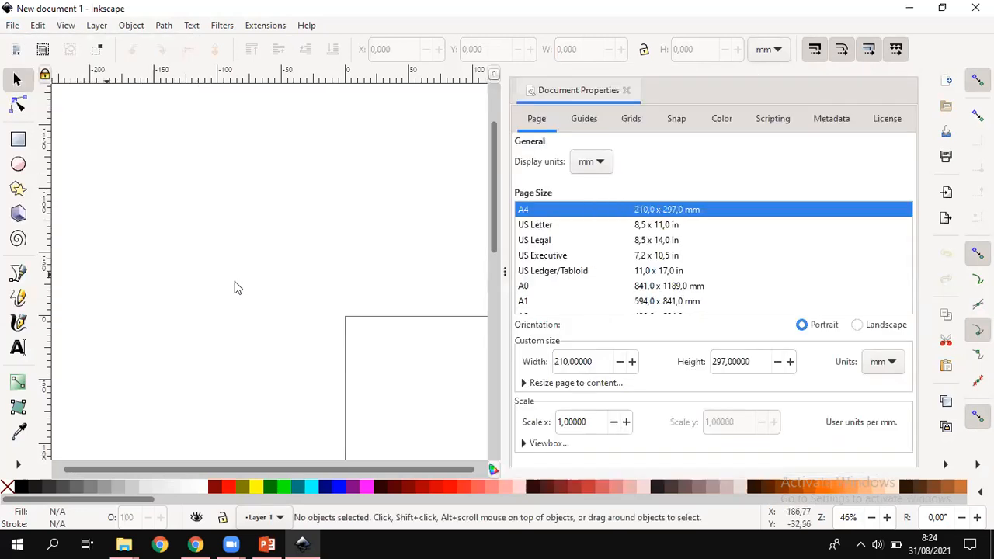
left_click(598, 166)
left_click(586, 184)
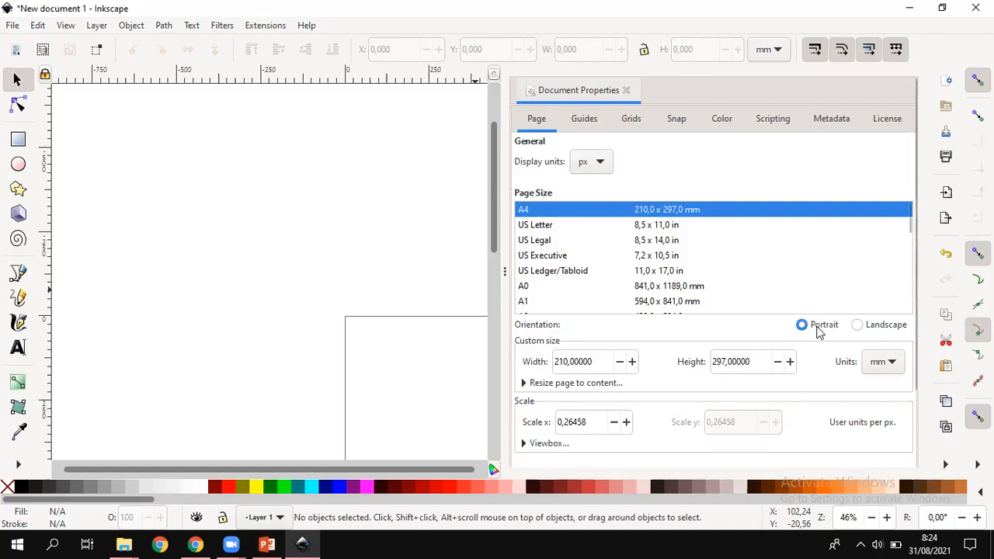
Set the A4 page orientation to Landscape and close the document properties
left_click(867, 331)
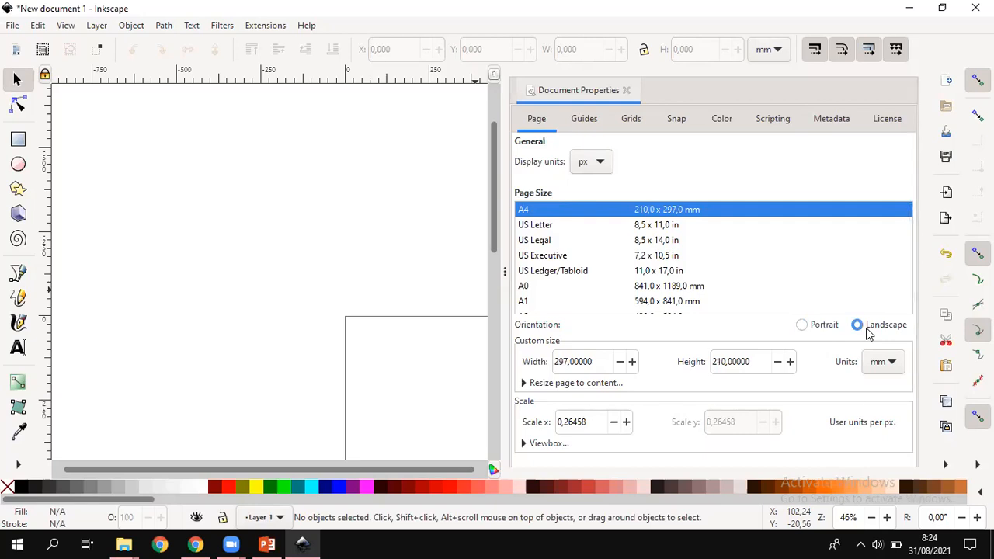
scroll(854, 331, "down", 2)
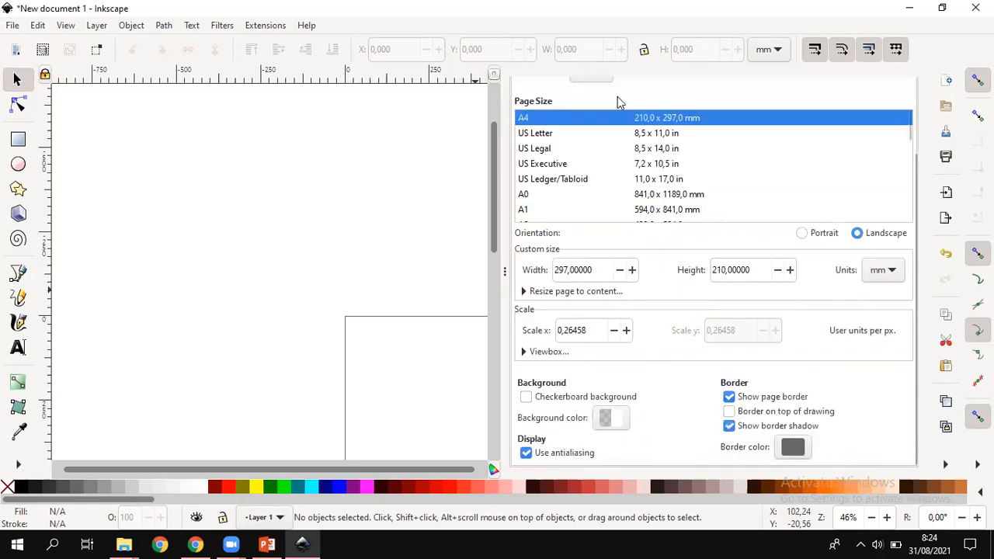
scroll(737, 136, "up", 2)
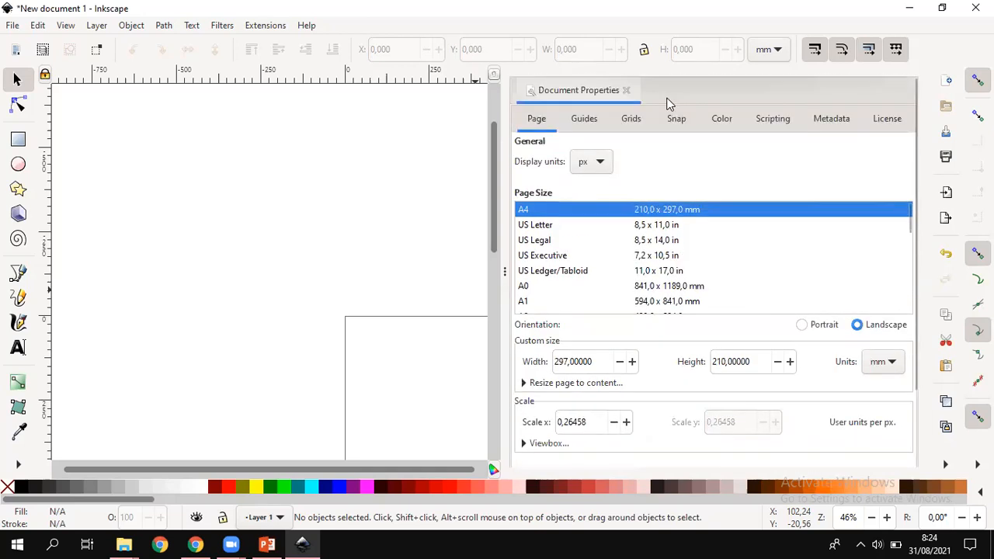
left_click(626, 91)
Draw the house's left wall with the Pen tool as a vertical line about 265 px long near the page's left edge
scroll(603, 303, "down", 7)
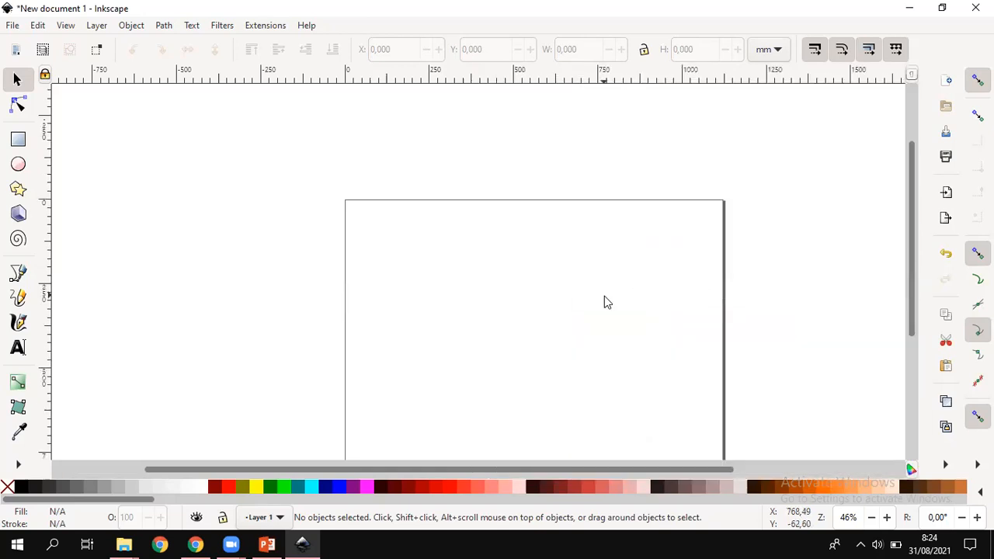
scroll(605, 303, "up", 2)
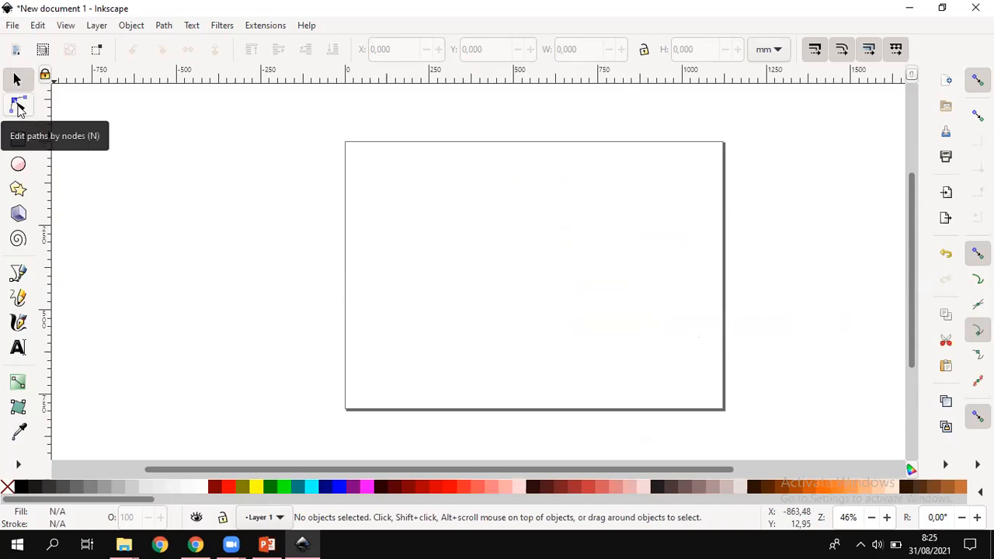
left_click(19, 275)
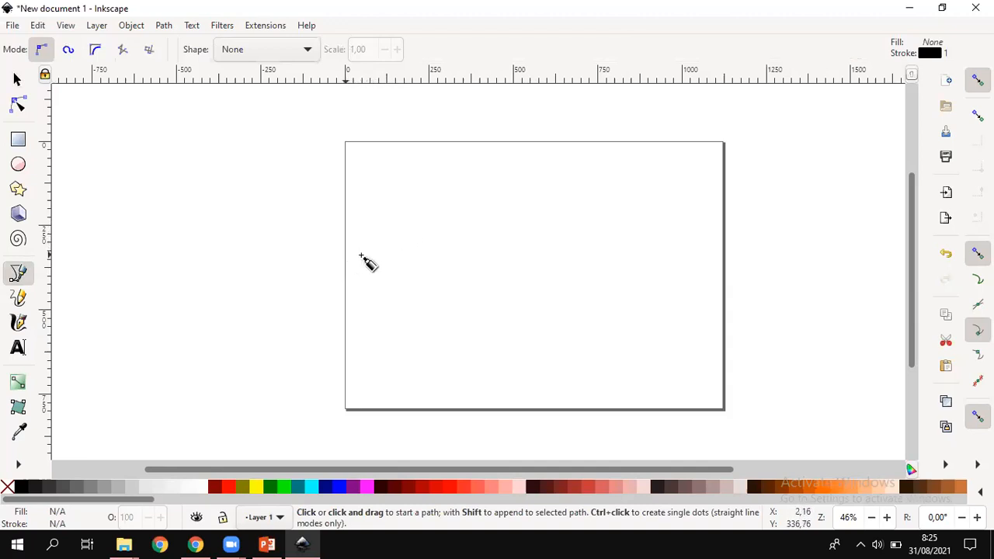
left_click_drag(370, 249, 373, 339)
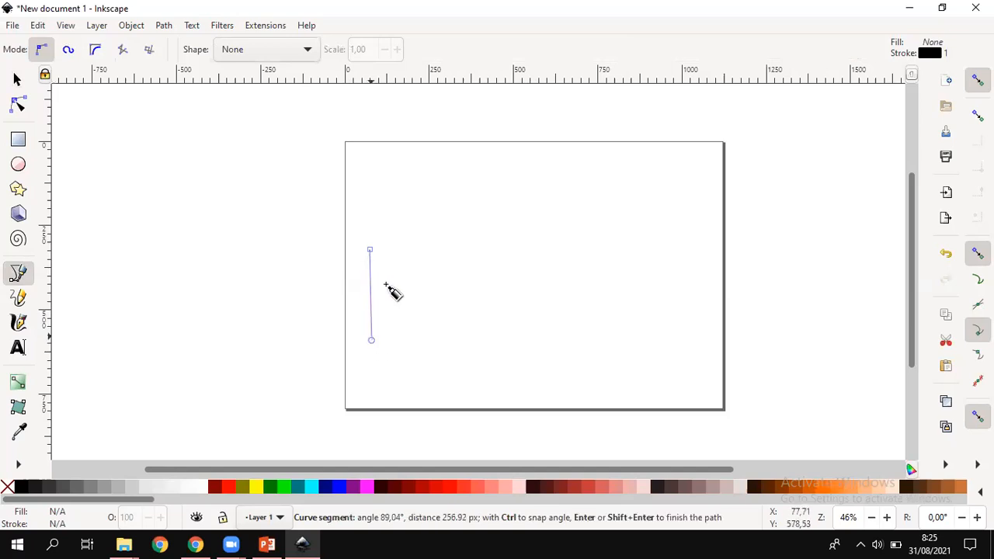
left_click(371, 340)
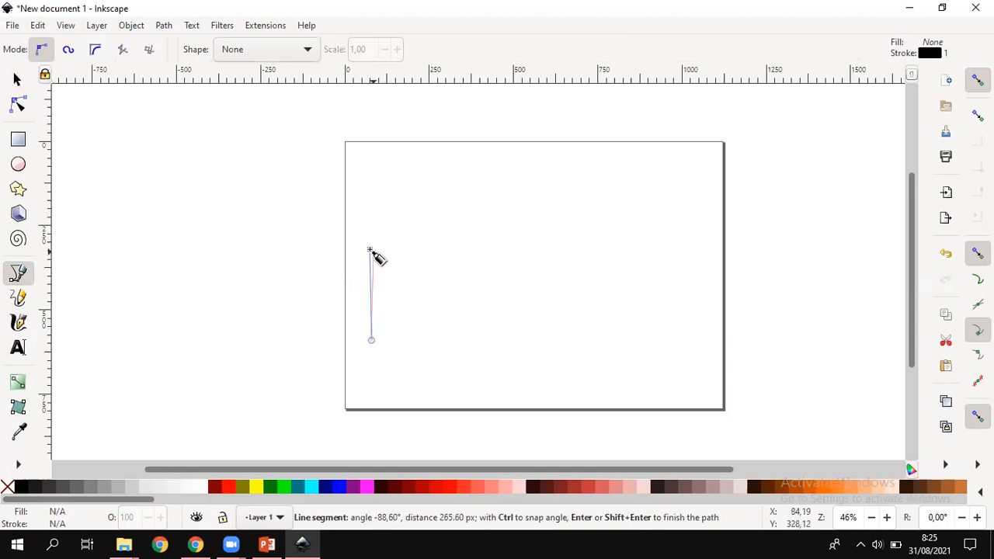
left_click(370, 250)
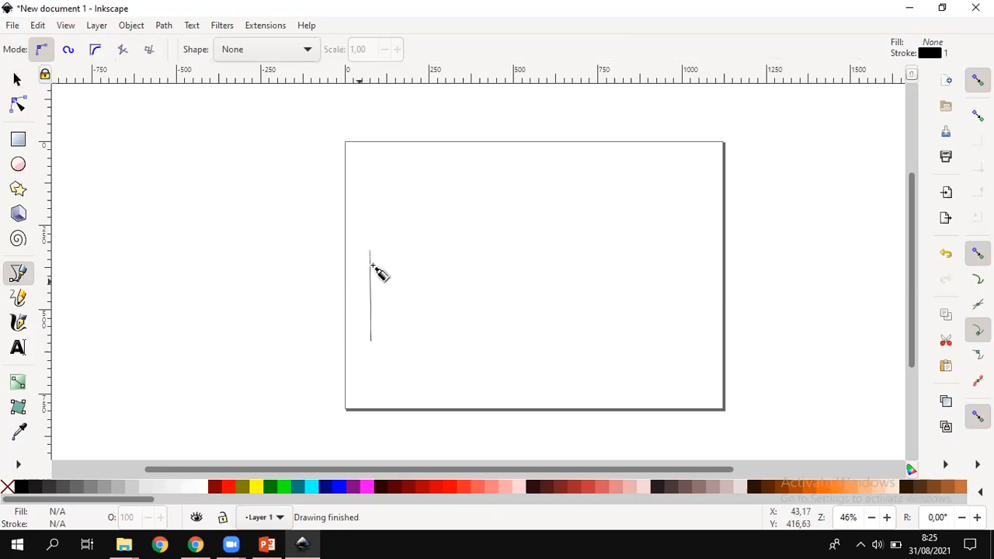
Draw the peaked roof, right wall and base about 162 px wide from the left wall's upper end, finishing at its lower end
left_click_drag(370, 250, 401, 207)
double_click(401, 206)
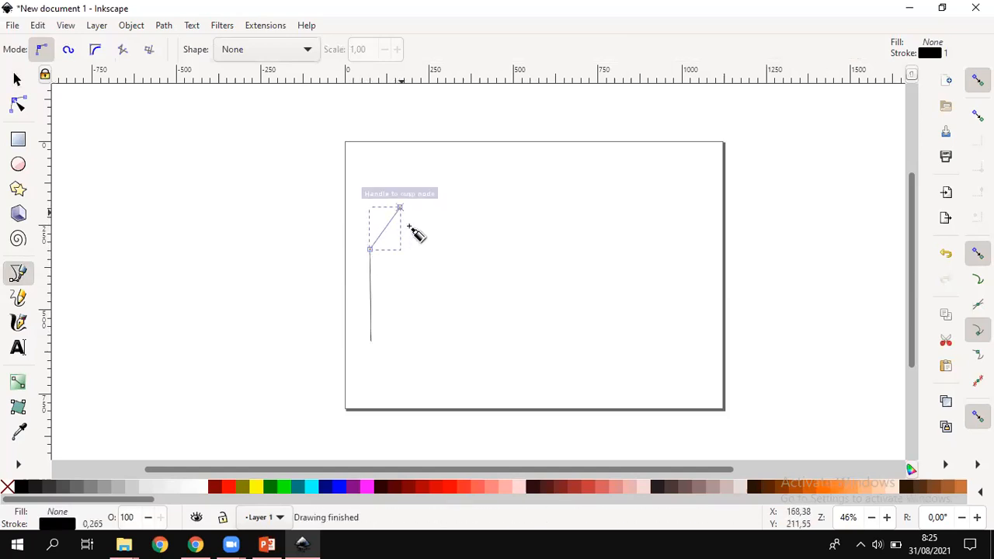
left_click_drag(404, 216, 423, 249)
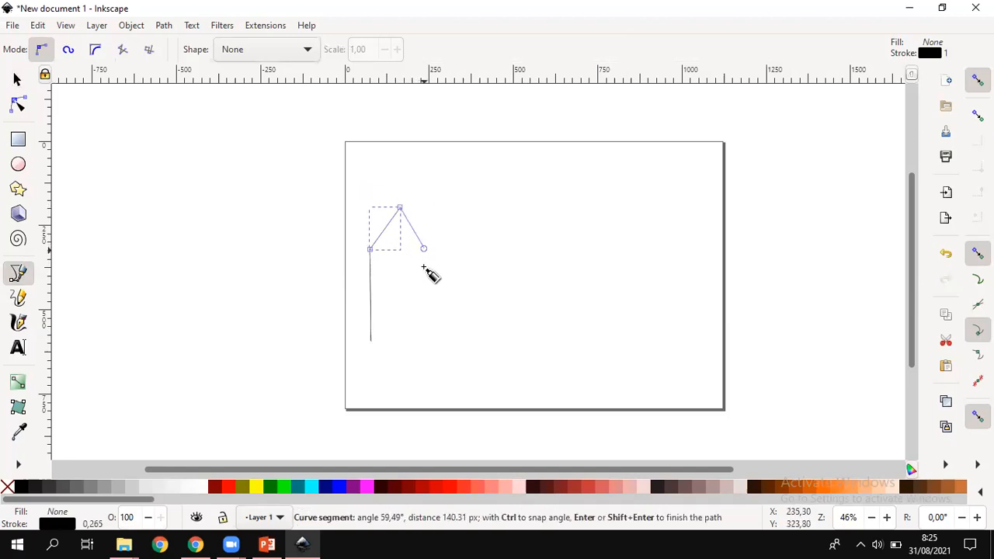
left_click(424, 341)
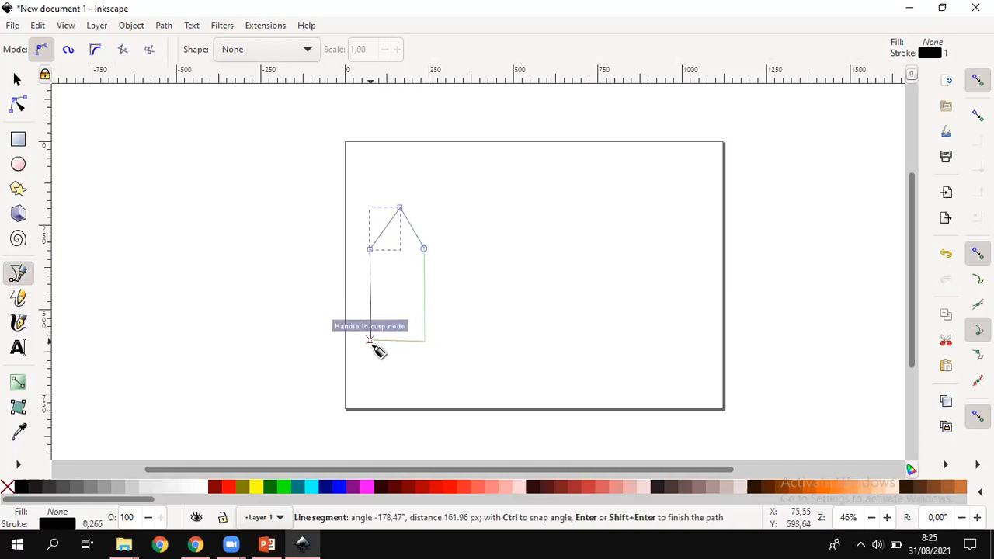
left_click(370, 342)
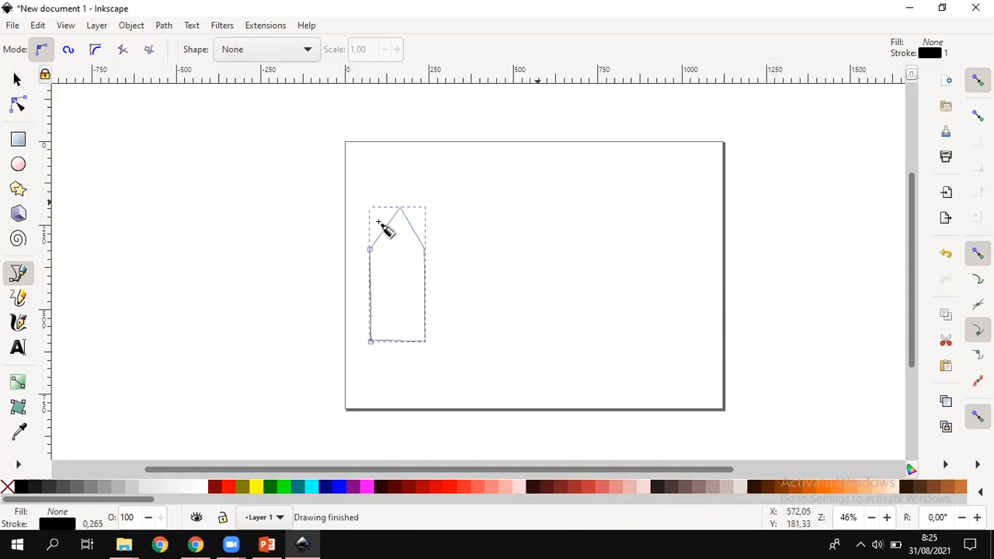
Draw a second peaked house outline about 42.5 mm wide and 112 mm high, sharing the first house's right wall
left_click(422, 247)
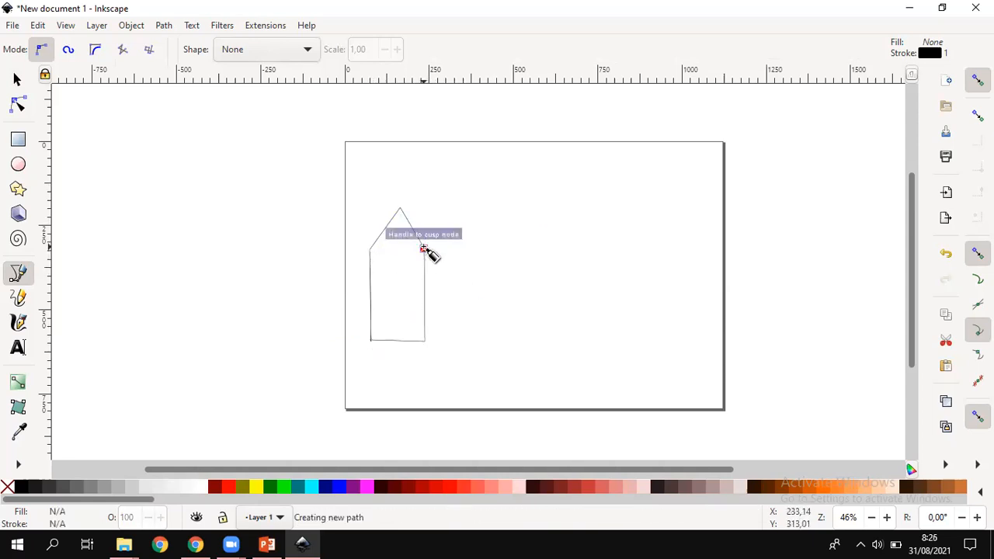
left_click(454, 201)
left_click(478, 246)
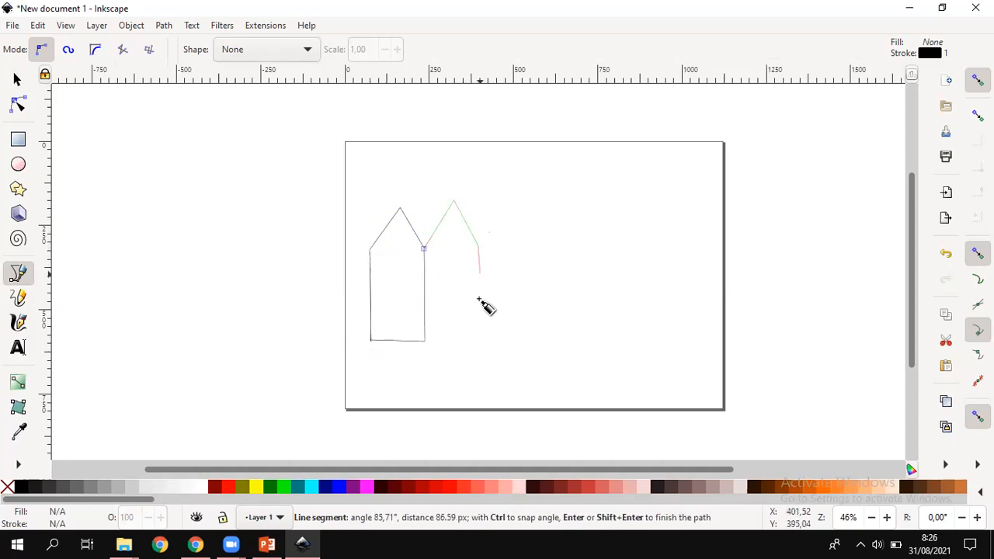
left_click(474, 342)
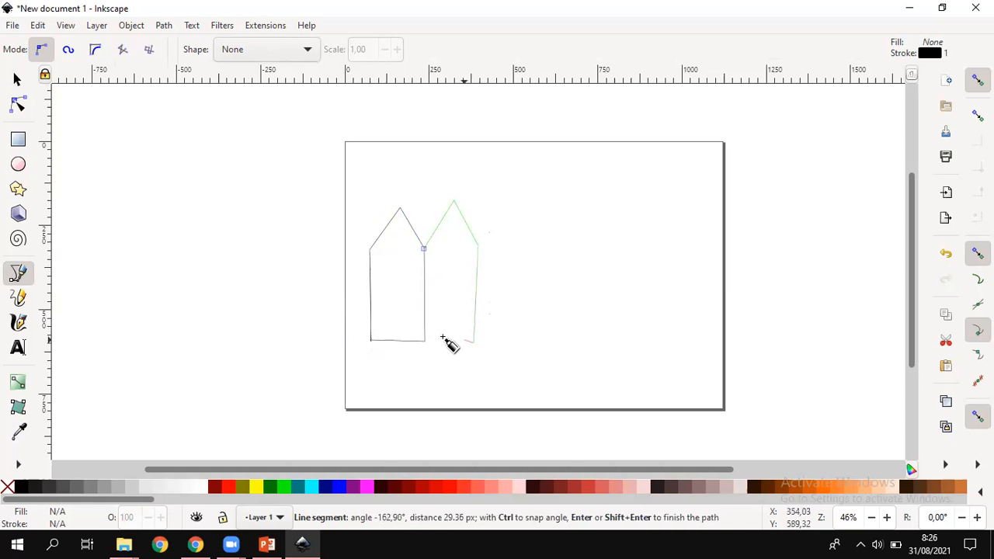
left_click(426, 341)
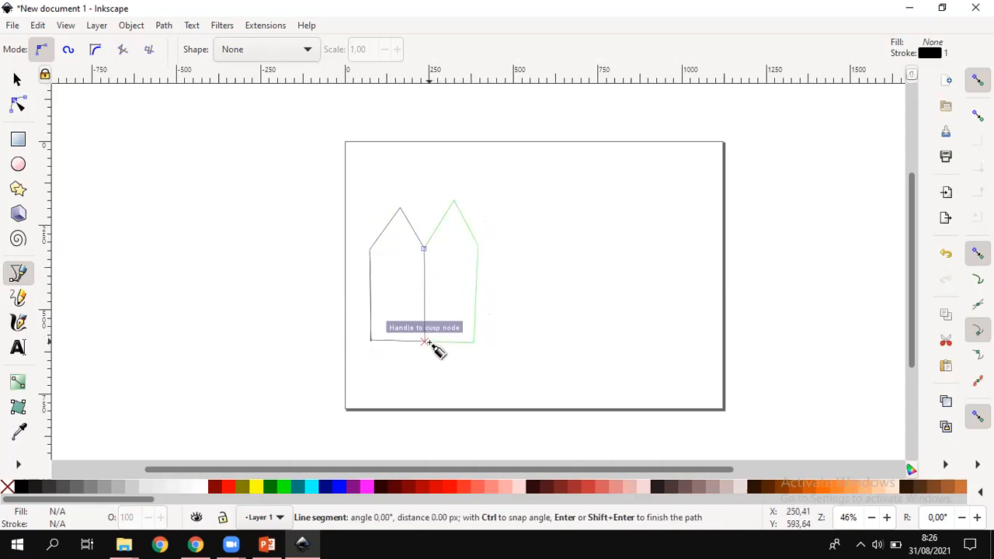
left_click(425, 340)
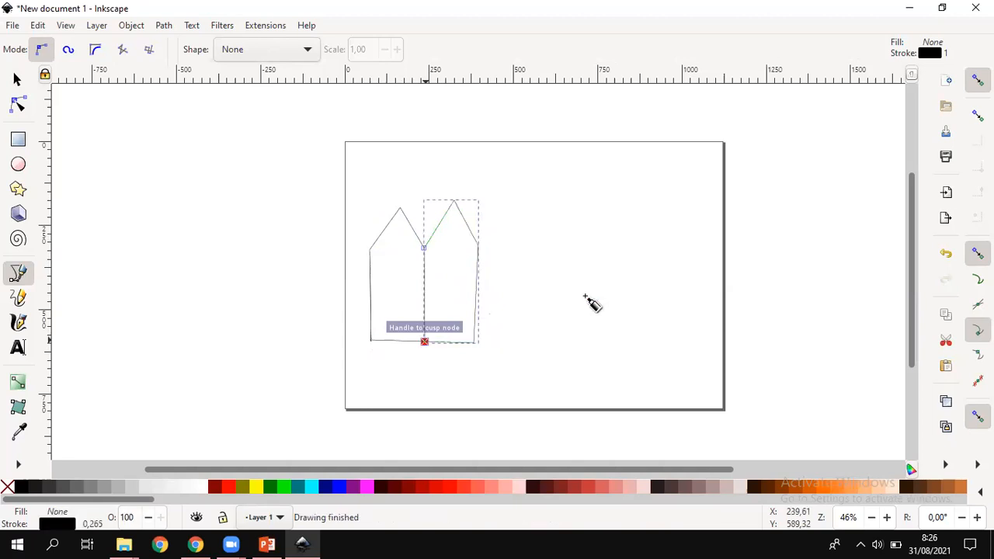
Draw a third, taller peaked house outline about 62 mm wide and 142 mm high, adjoining the second house's right wall
left_click(478, 245)
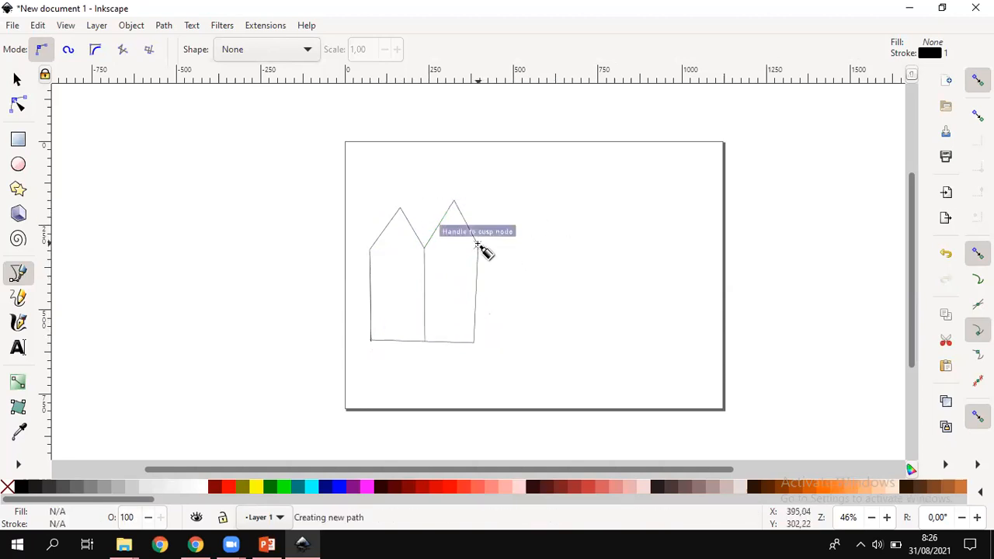
left_click(511, 165)
left_click(551, 248)
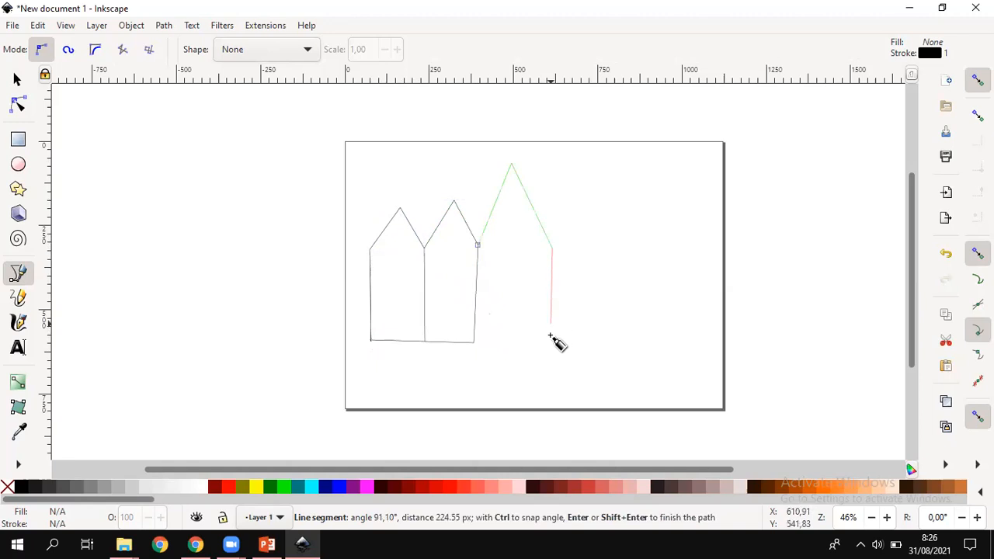
left_click(551, 342)
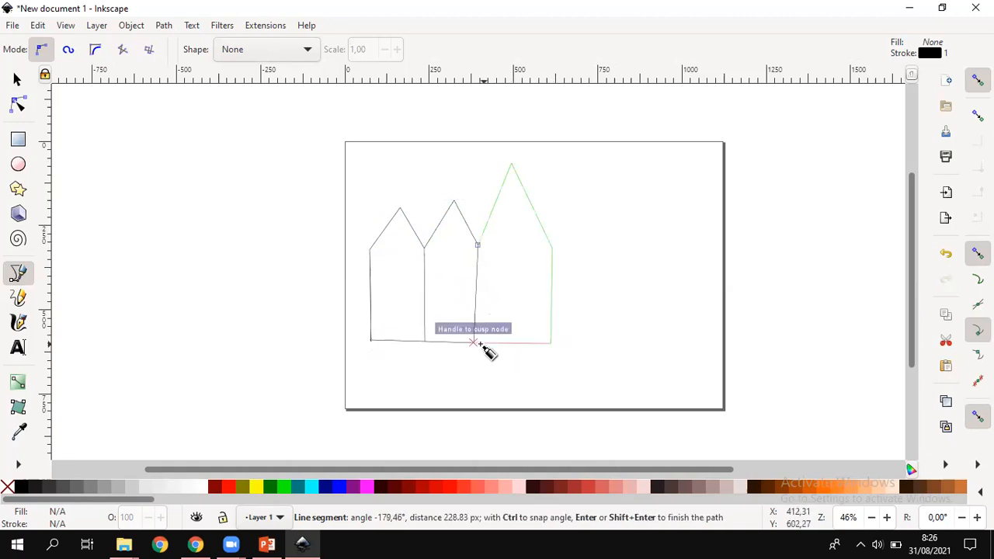
double_click(474, 343)
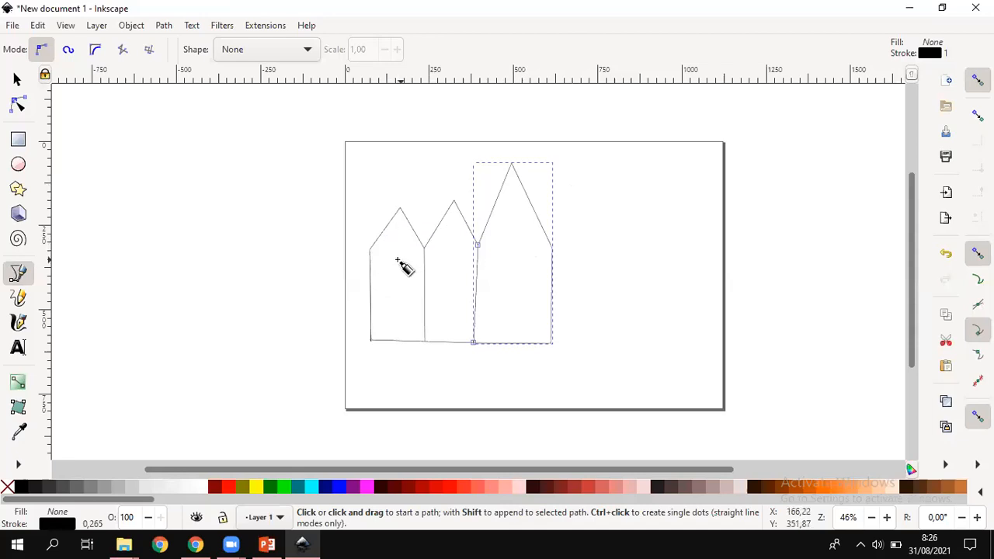
Switch to the selection tool and try selecting the houses through their interiors and outlines
left_click(17, 81)
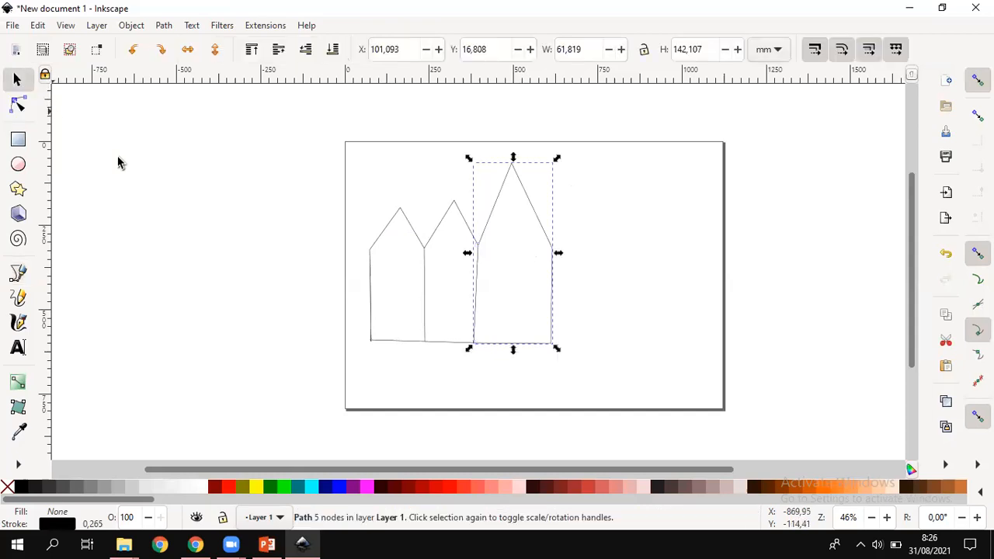
left_click(400, 274)
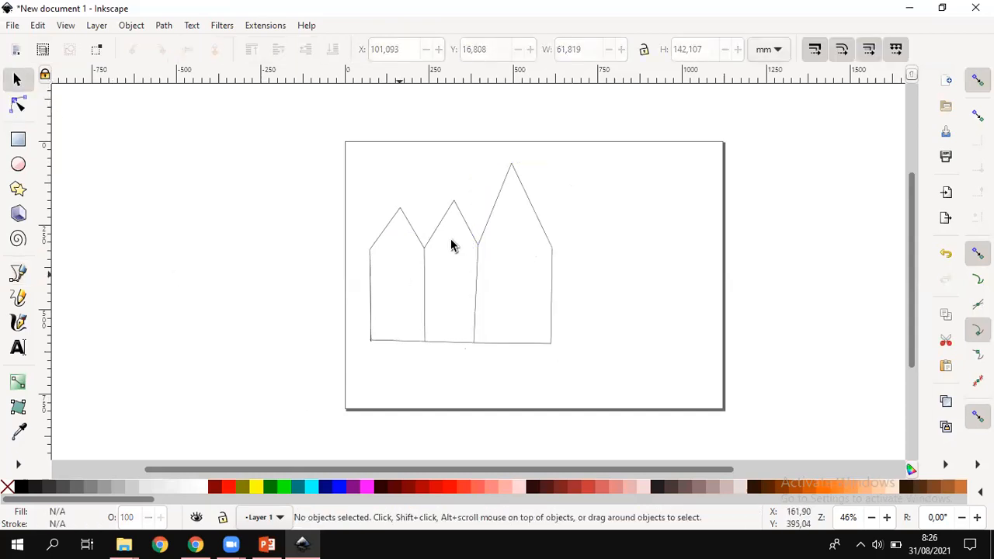
left_click(454, 210)
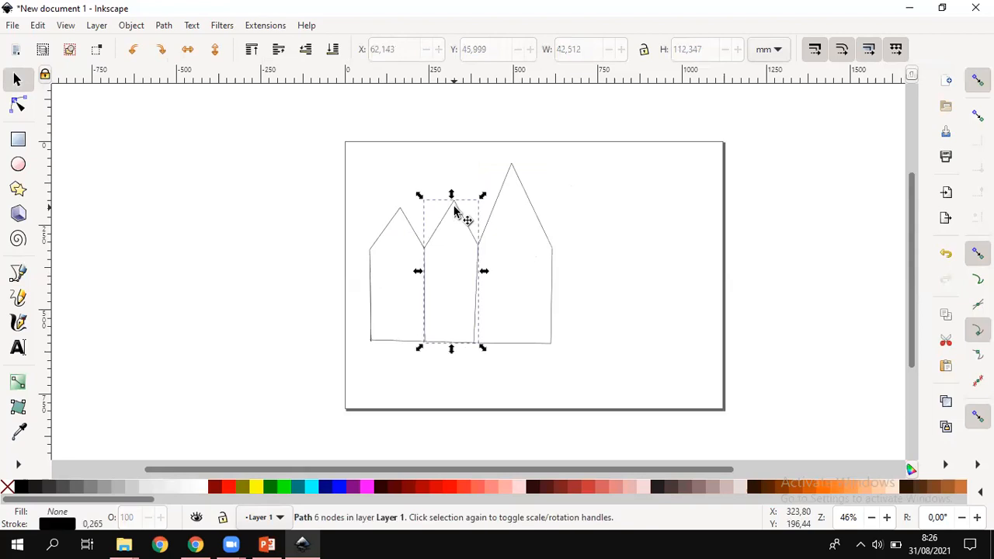
left_click(388, 306)
left_click(408, 221)
left_click(449, 230)
left_click(467, 225)
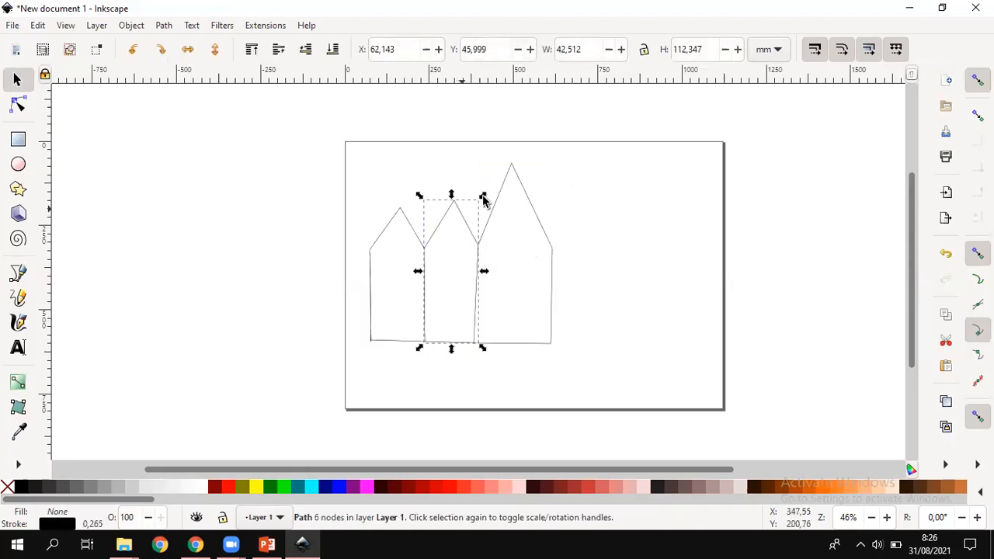
left_click(512, 191)
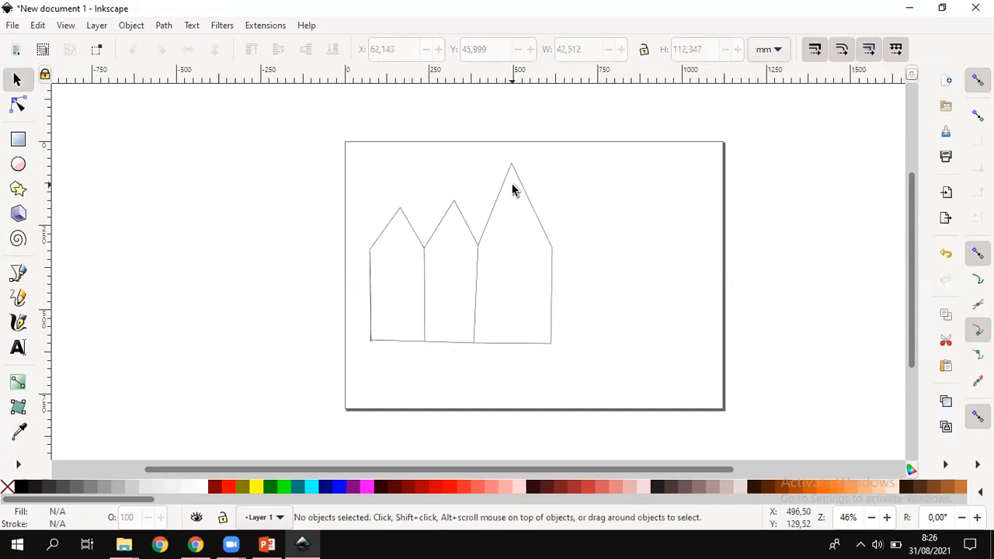
Select the left house and open its Fill and Stroke settings at the stroke paint
left_click(394, 222)
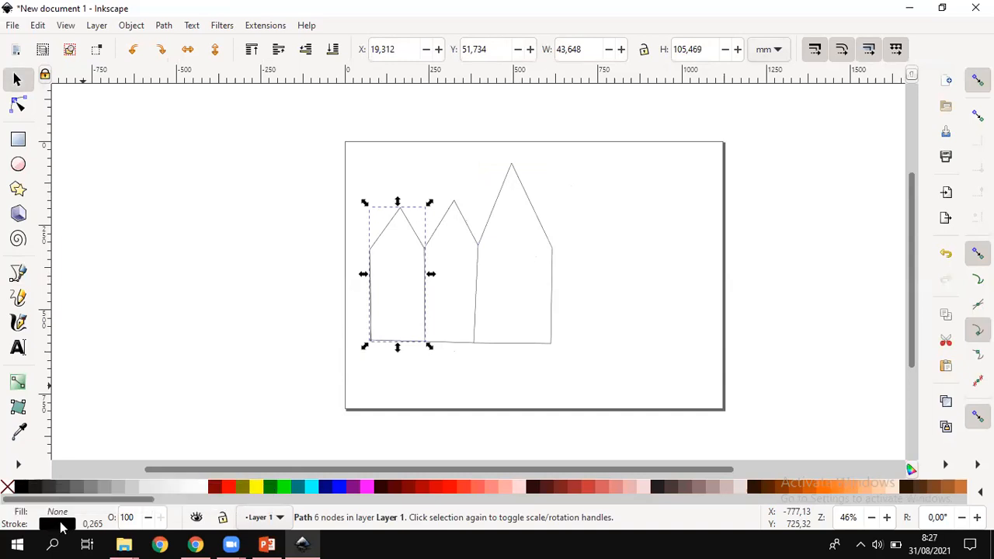
left_click(62, 527)
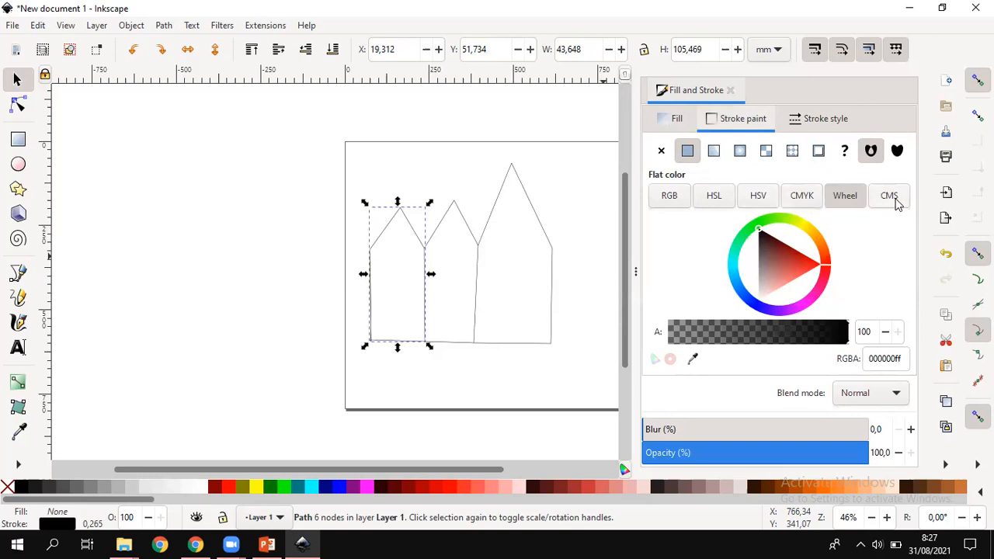
left_click(677, 120)
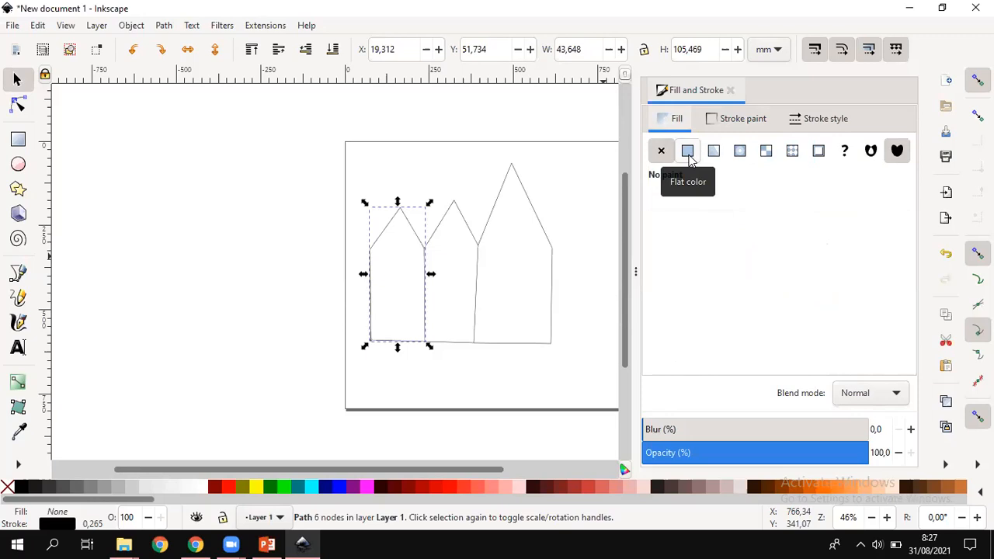
left_click(718, 122)
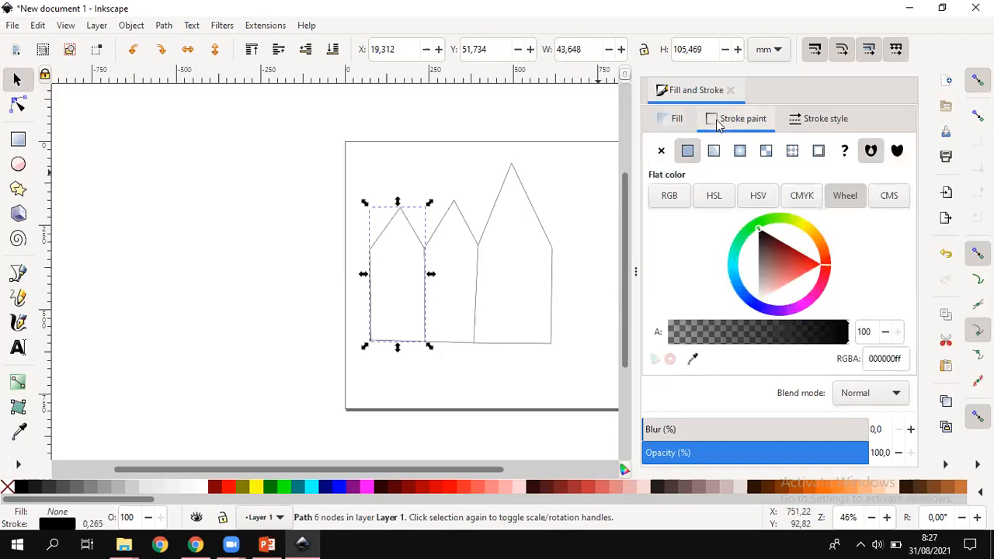
Set the left house's stroke to turquoise (00fcadff) with the color wheel
left_click(734, 272)
left_click_drag(734, 272, 703, 200)
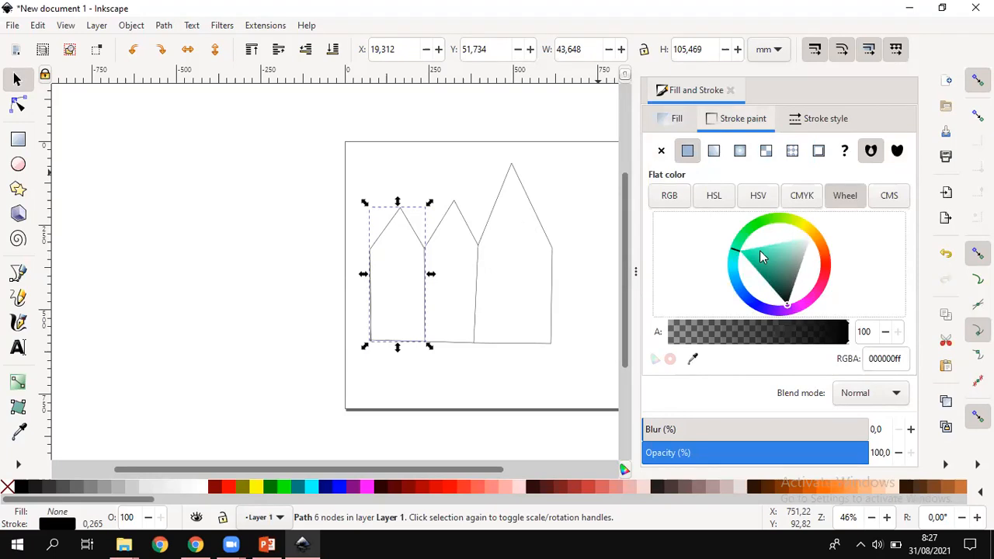
left_click(790, 277)
left_click_drag(792, 281, 740, 256)
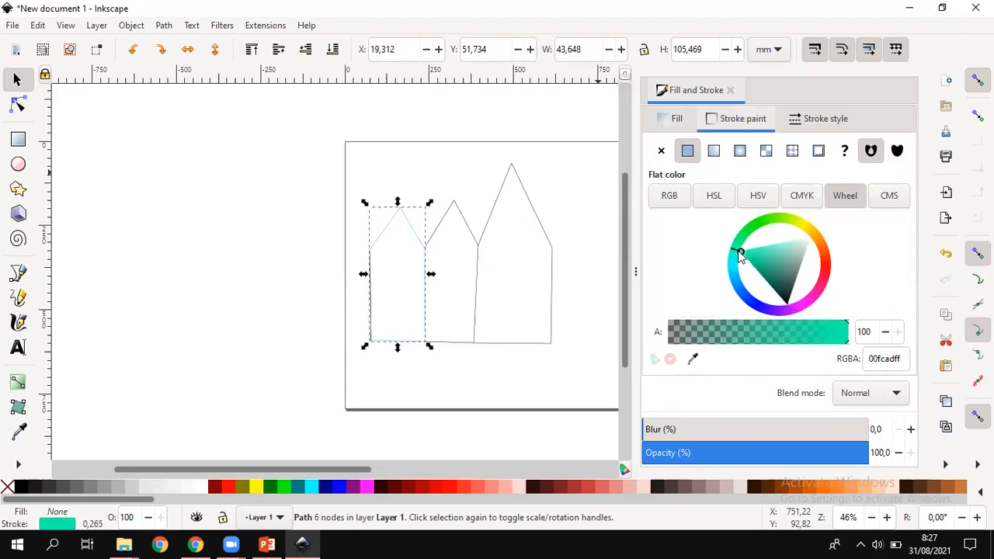
Set the left house's stroke to orange-red (ff3400ff) with the color wheel
left_click(760, 255)
mouse_move(781, 282)
left_mouse_down()
mouse_move(782, 305)
mouse_move(781, 288)
mouse_move(674, 261)
mouse_move(850, 282)
mouse_move(814, 332)
mouse_move(800, 315)
left_mouse_up()
mouse_move(773, 258)
left_mouse_down()
mouse_move(722, 253)
mouse_move(829, 231)
mouse_move(828, 244)
left_mouse_up()
left_click(826, 258)
left_click_drag(773, 266, 842, 262)
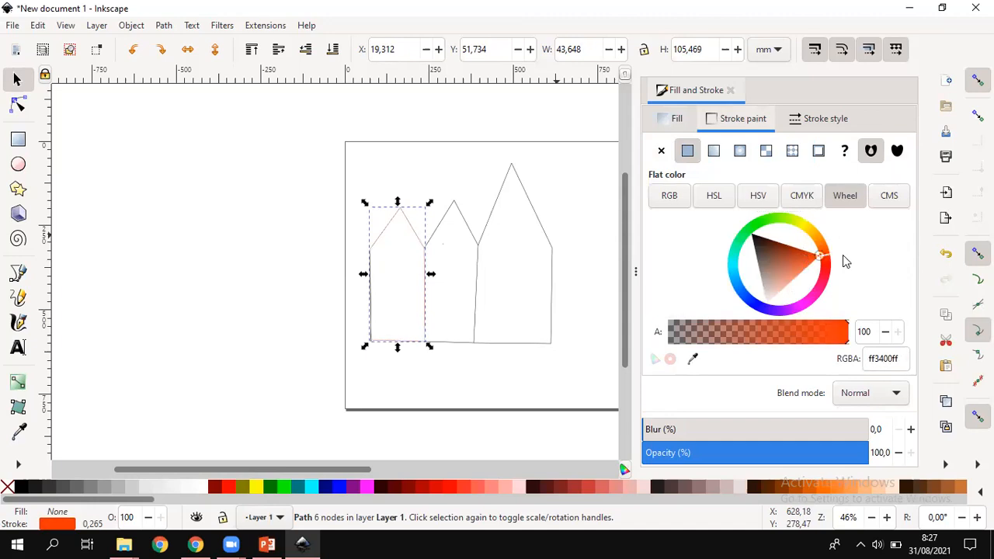
Set the middle house's stroke to green (2dff00ff) with the color wheel
left_click(450, 248)
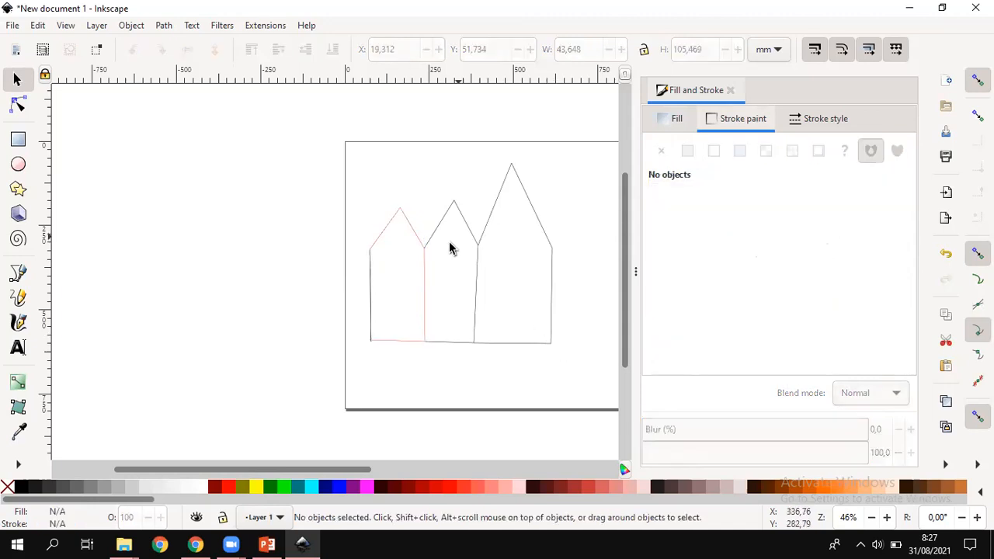
left_click(450, 210)
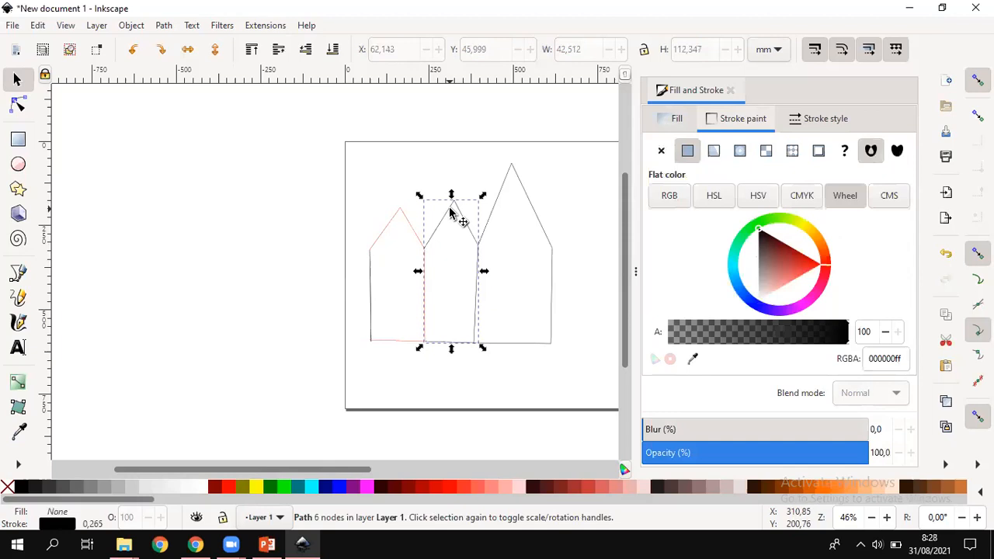
left_click(768, 223)
left_click_drag(774, 256, 765, 225)
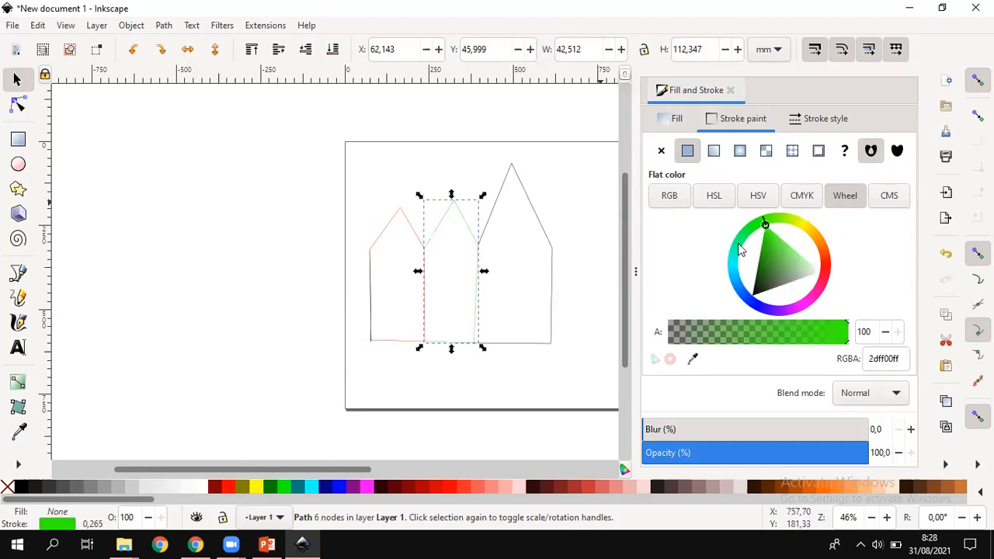
Set the right house's stroke to yellow (e4ff00ff) with the color wheel
key("Tab")
left_click(800, 219)
left_click_drag(785, 238, 798, 212)
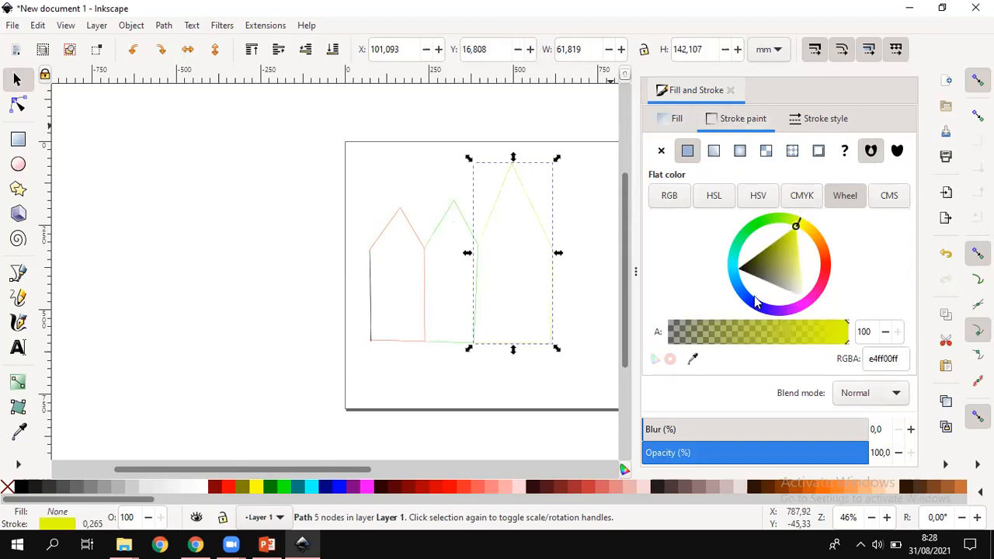
Give the tall right house a flat muted red fill (b86060ff)
left_click(401, 265)
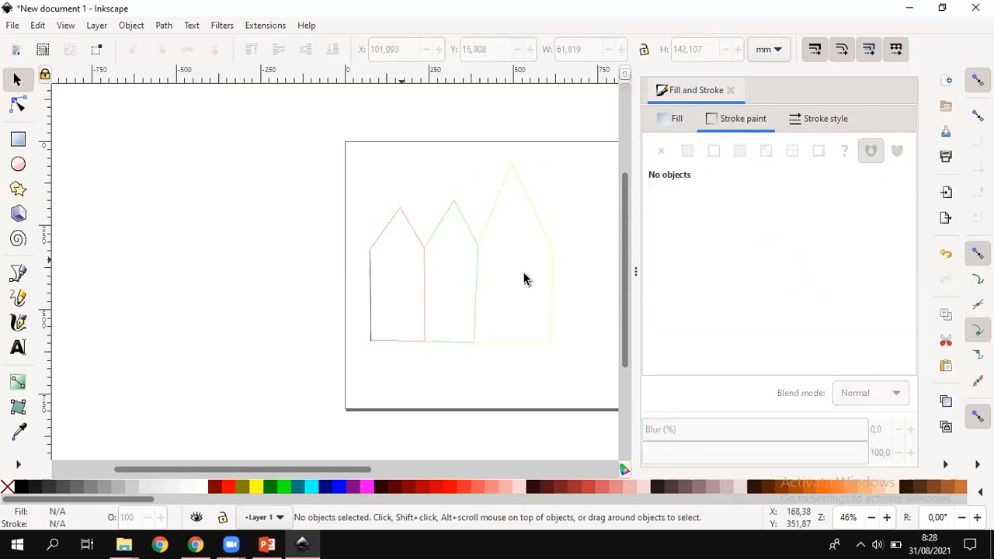
left_click(494, 199)
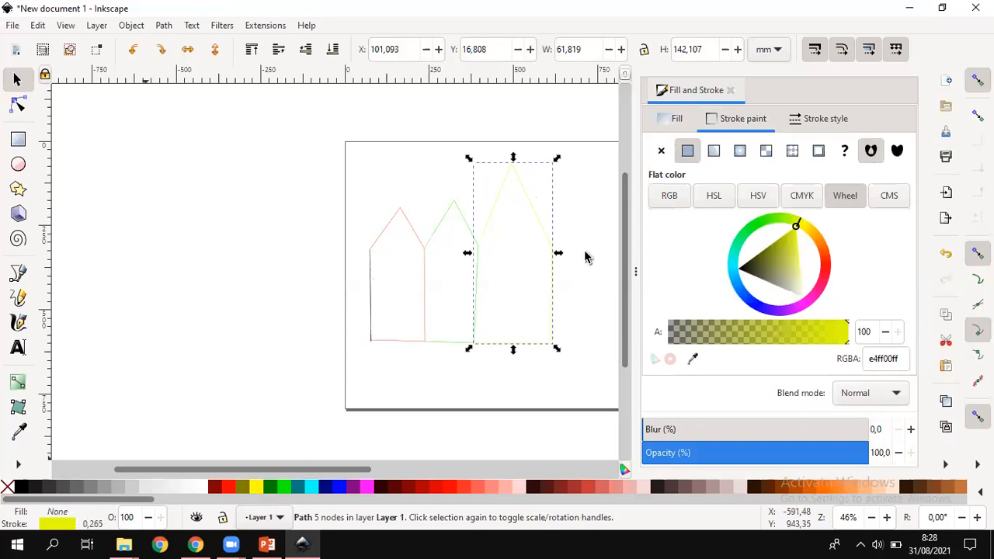
left_click(680, 119)
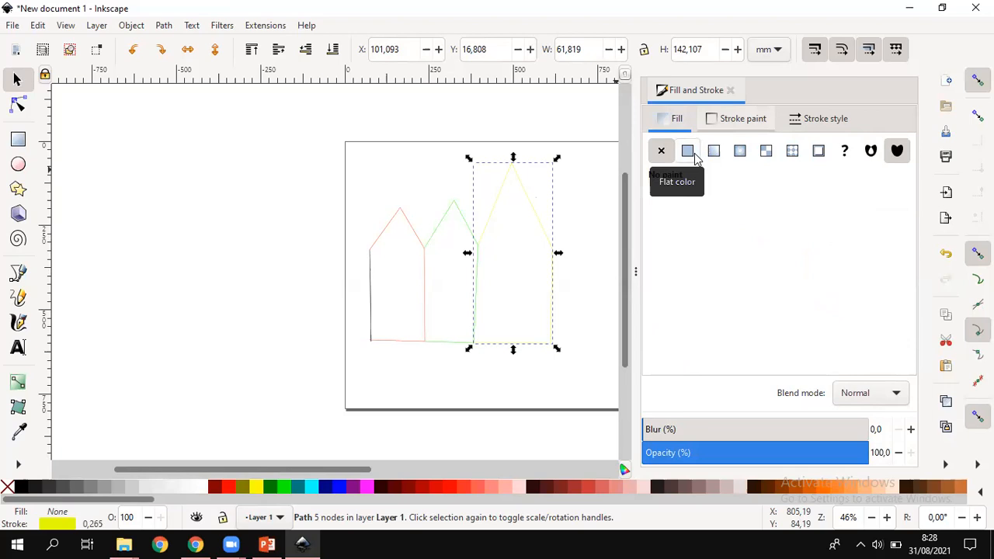
left_click(688, 152)
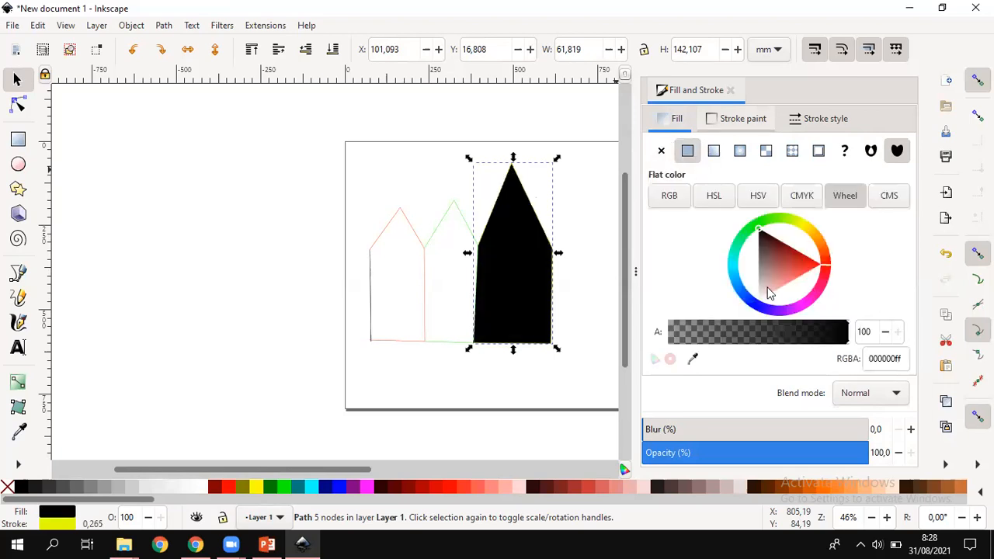
mouse_move(780, 264)
left_mouse_down()
mouse_move(824, 265)
mouse_move(780, 270)
left_mouse_up()
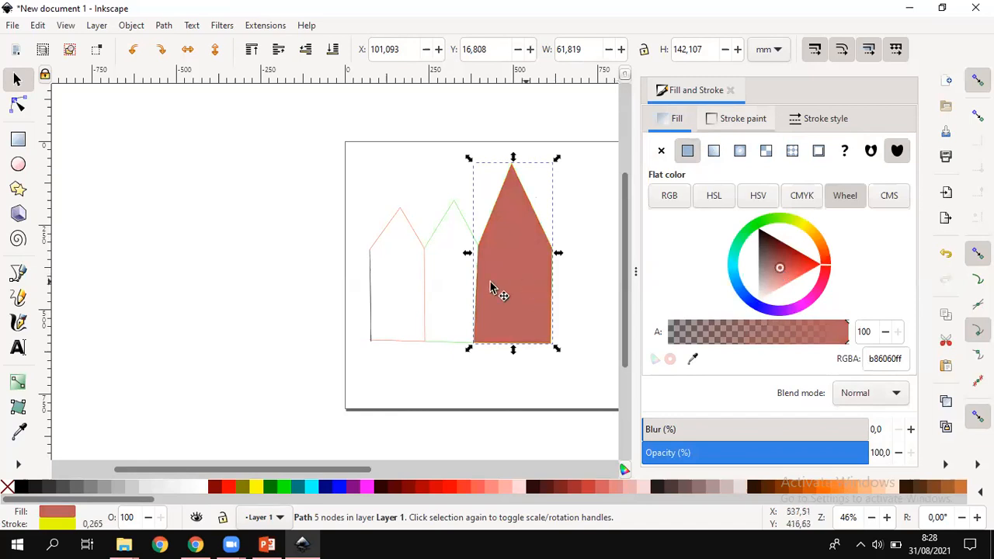
Give the middle house a flat bright yellow fill (efff00ff)
left_click(448, 214)
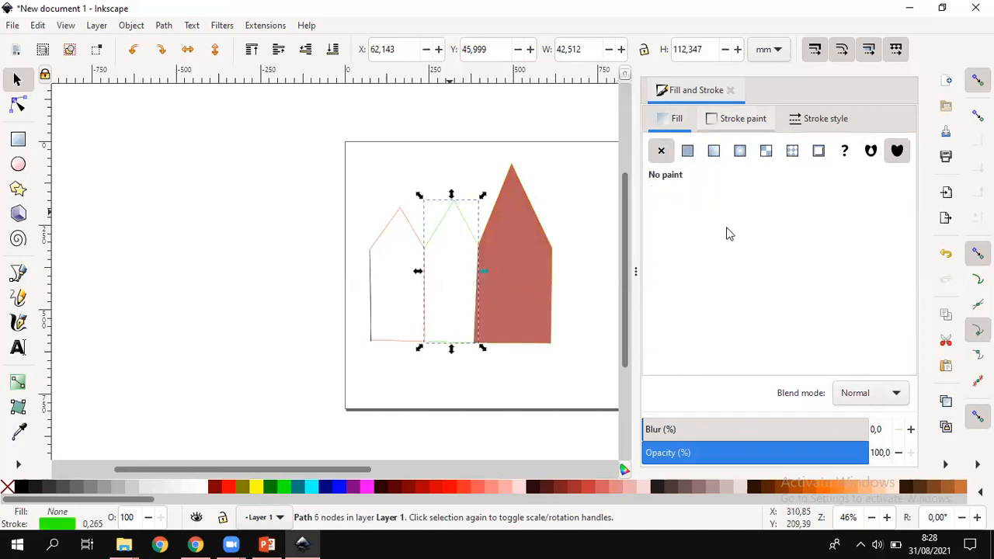
left_click(688, 149)
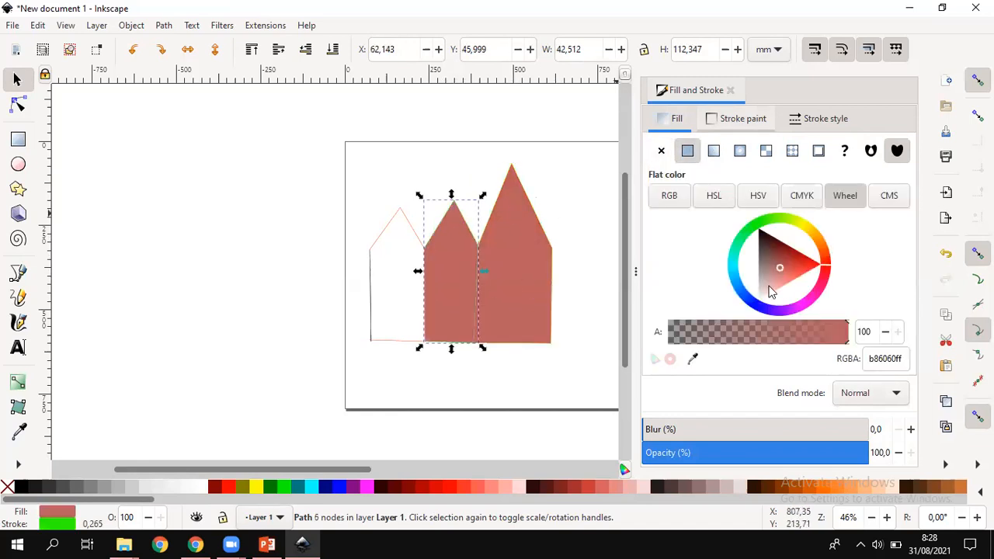
left_click(801, 224)
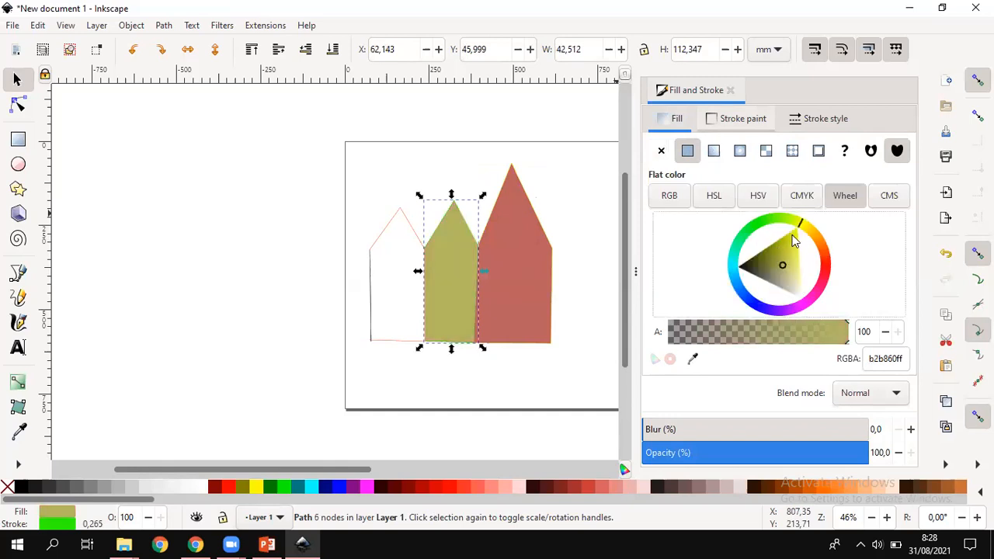
left_click_drag(792, 240, 798, 226)
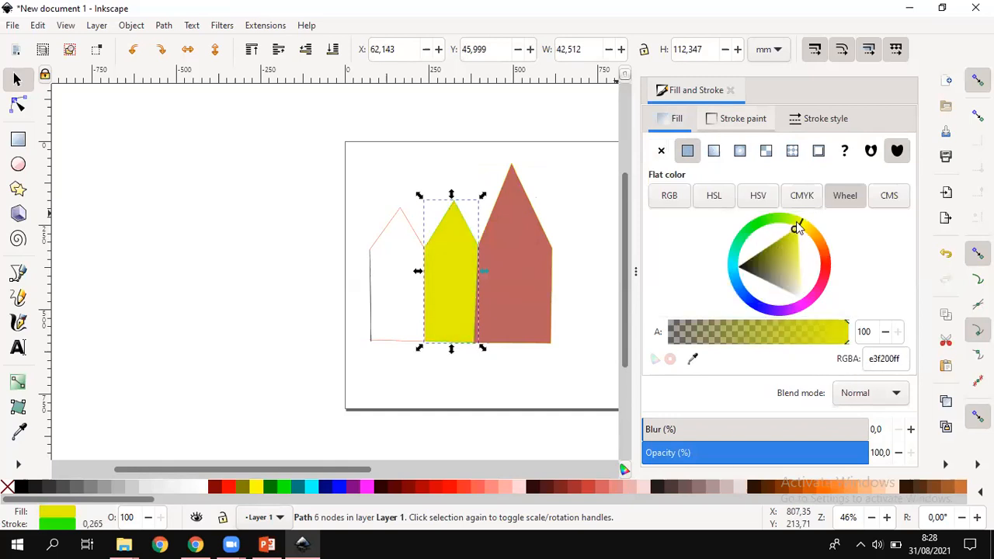
Apply a flat yellow fill (efff00ff) to the left house
left_click(393, 230)
left_click(688, 151)
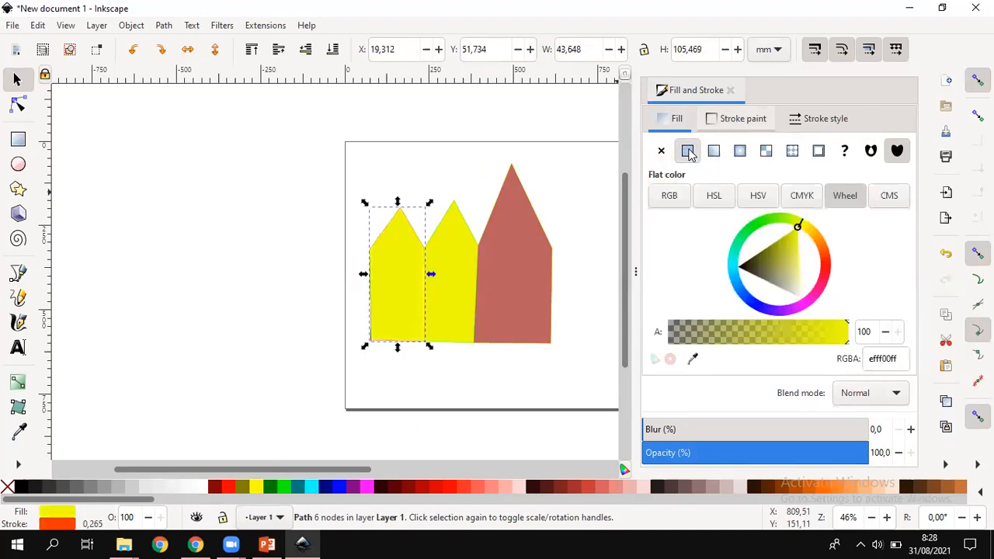
Change the left house's flat fill to bright green (00ff19ff) with the color wheel, close Fill and Stroke, and deselect it
left_click_drag(796, 226, 751, 225)
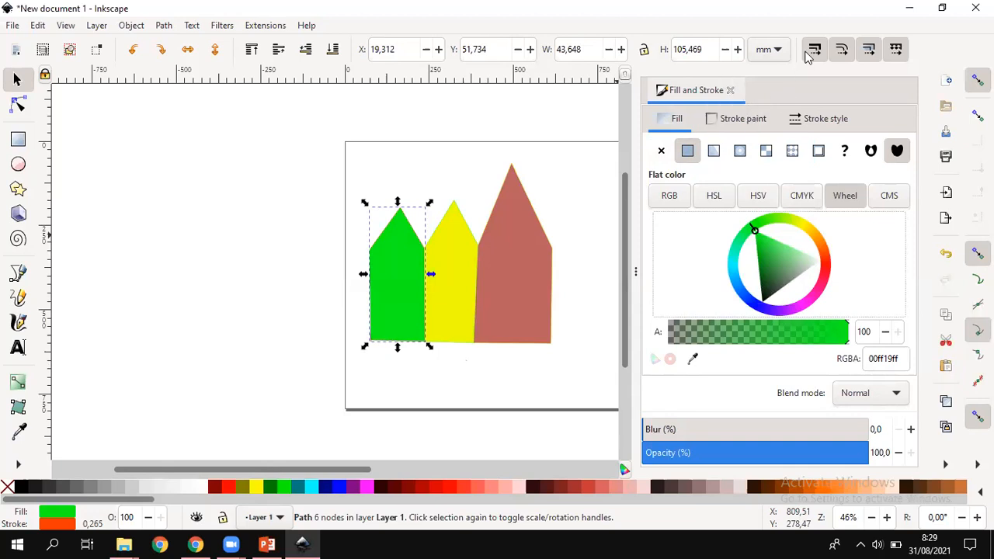
left_click(731, 91)
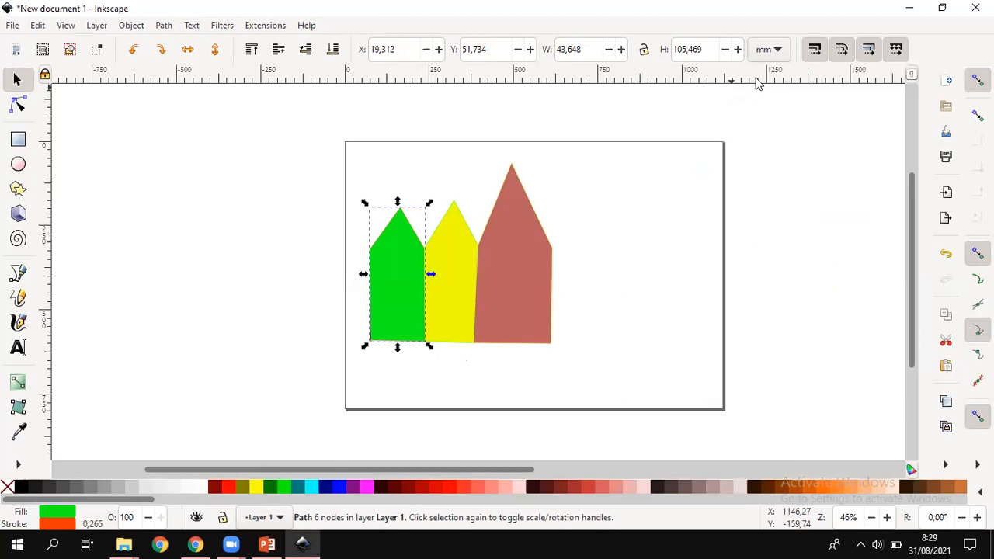
left_click(468, 162)
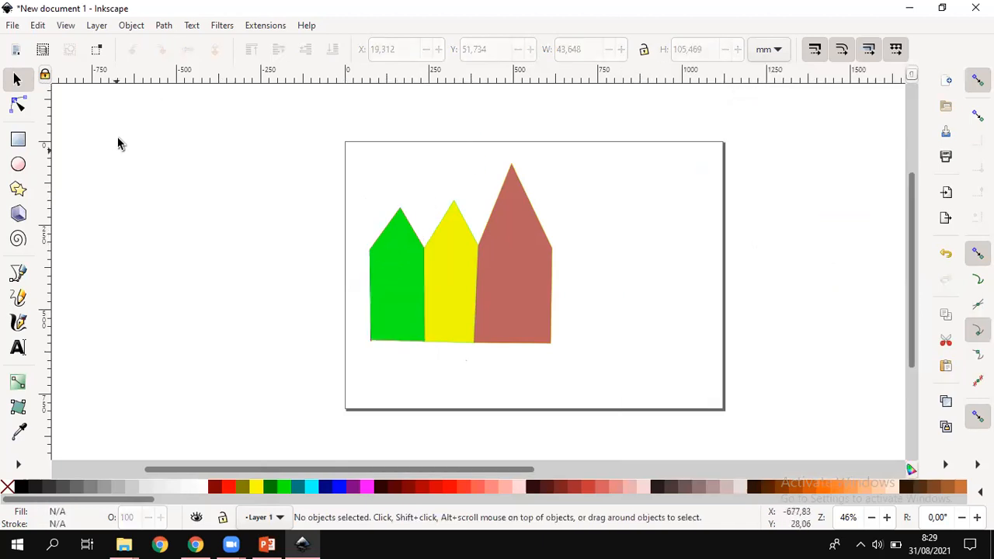
Draw a rectangular window on each house, about 17.7 × 34.8 mm on the green one and 17.1 × 28.6 mm on the yellow one
left_click(392, 233)
left_click(450, 224)
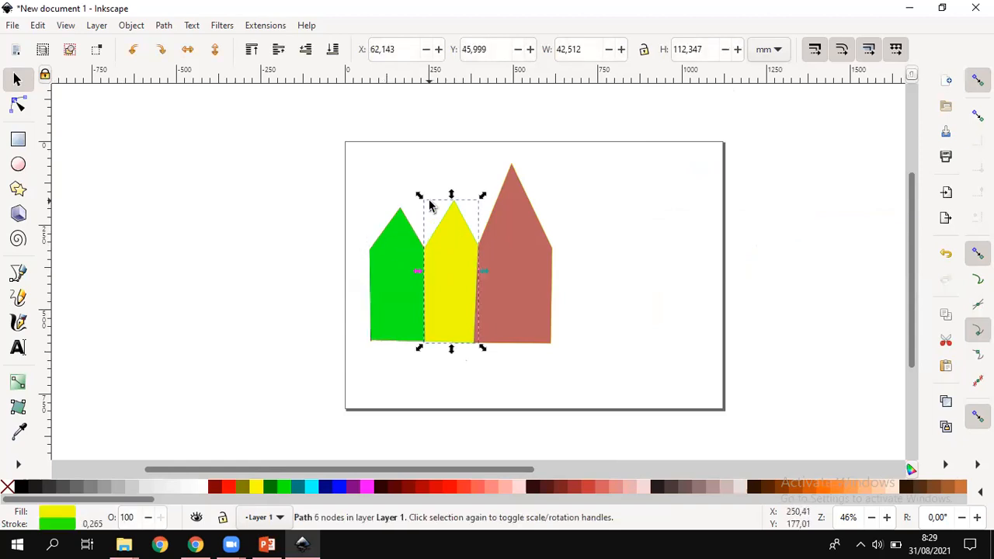
left_click(18, 141)
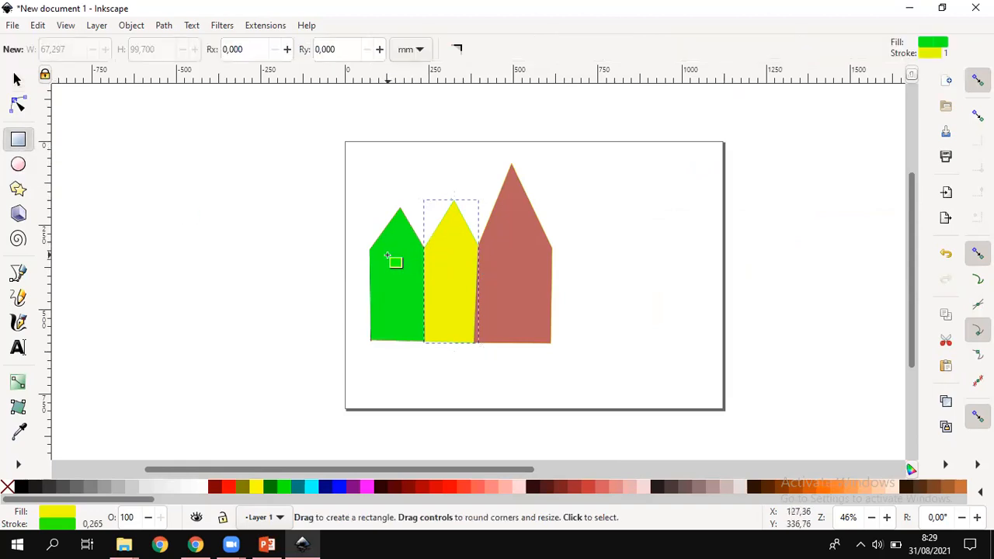
left_click_drag(515, 234, 535, 260)
left_click_drag(444, 270, 466, 307)
left_click_drag(381, 261, 404, 304)
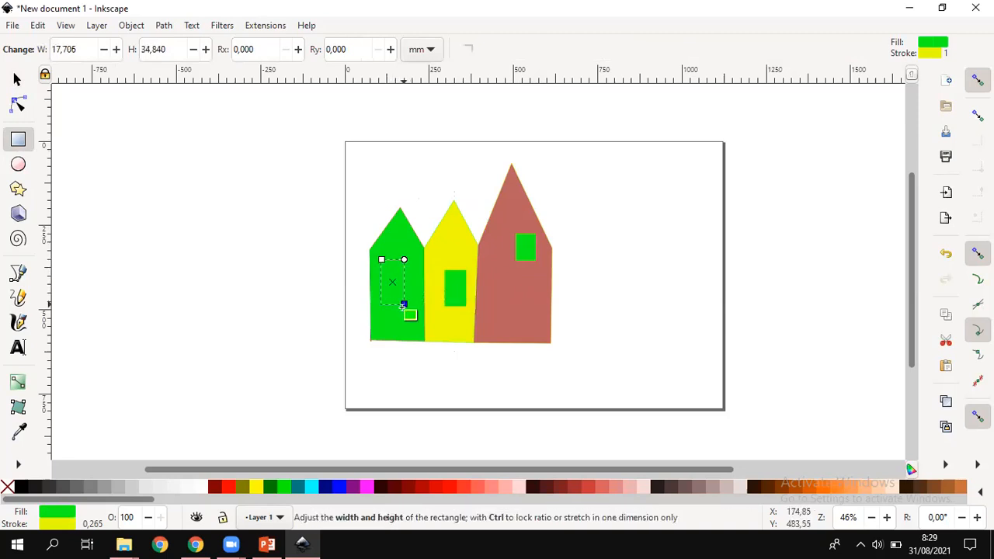
Fill the green house's window with red (ff0400ff) and the yellow house's window with pink (ff00a7ff)
left_click(55, 516)
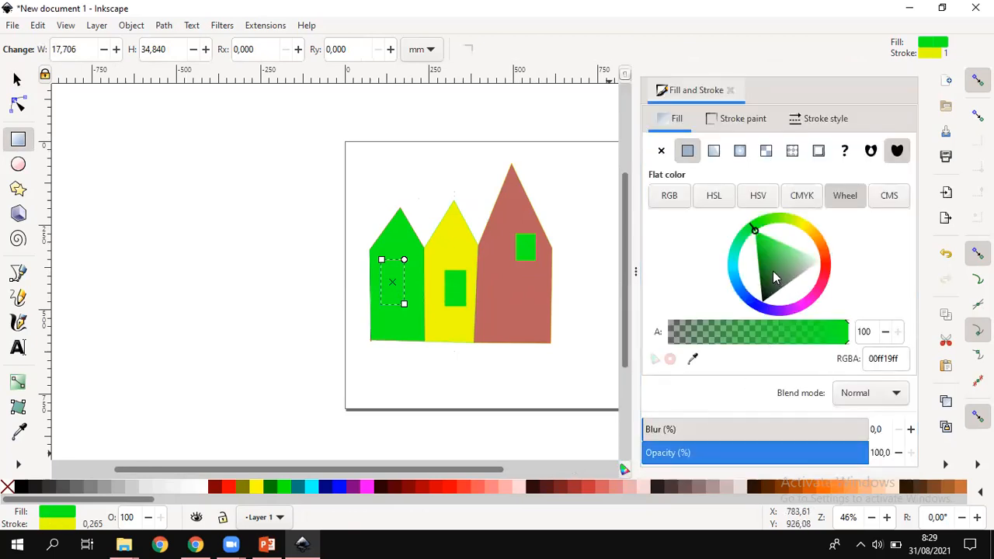
left_click(828, 269)
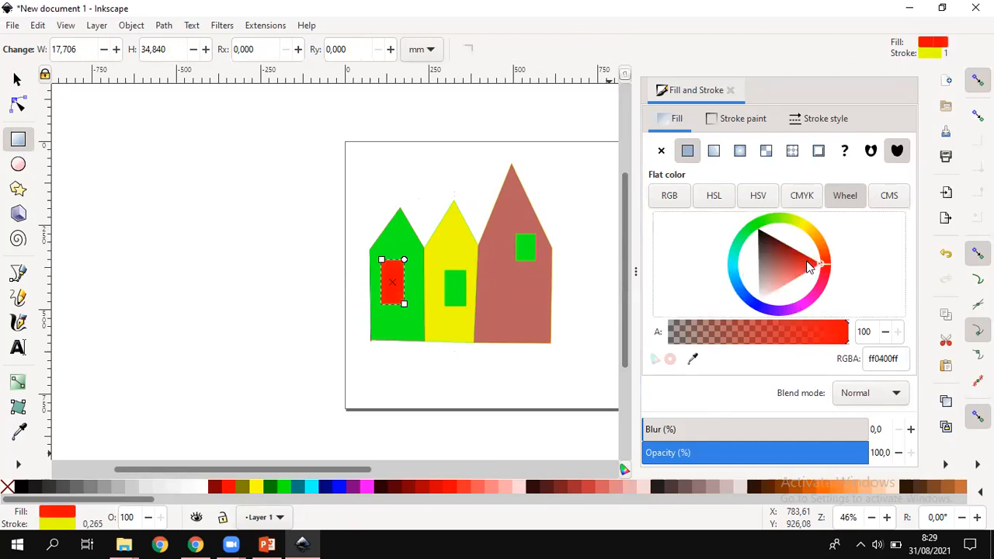
left_click(451, 276)
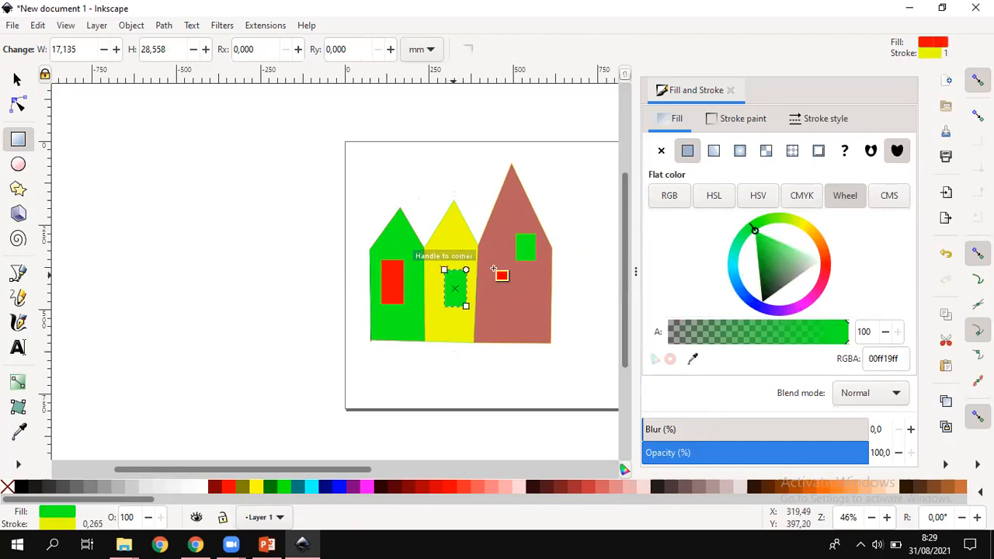
left_click(817, 301)
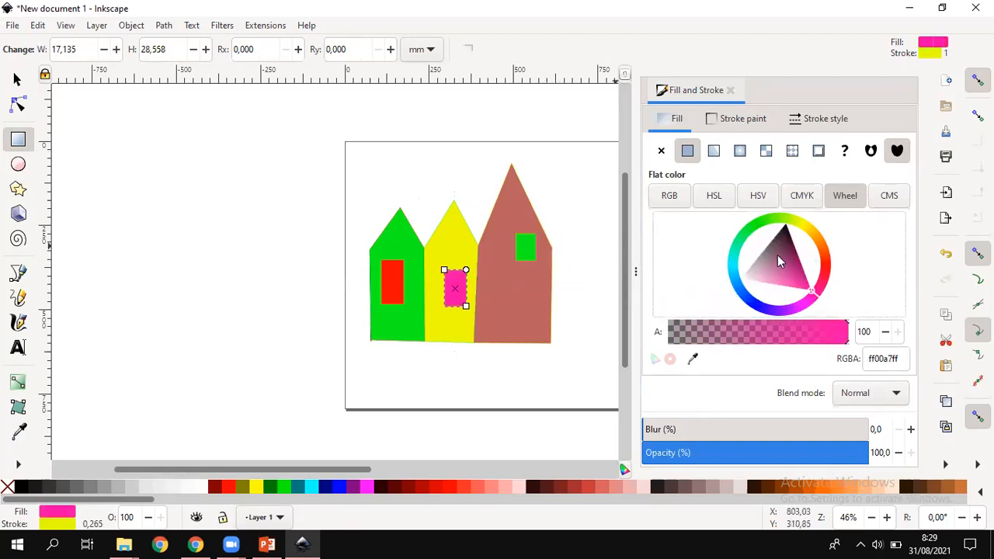
left_click(731, 91)
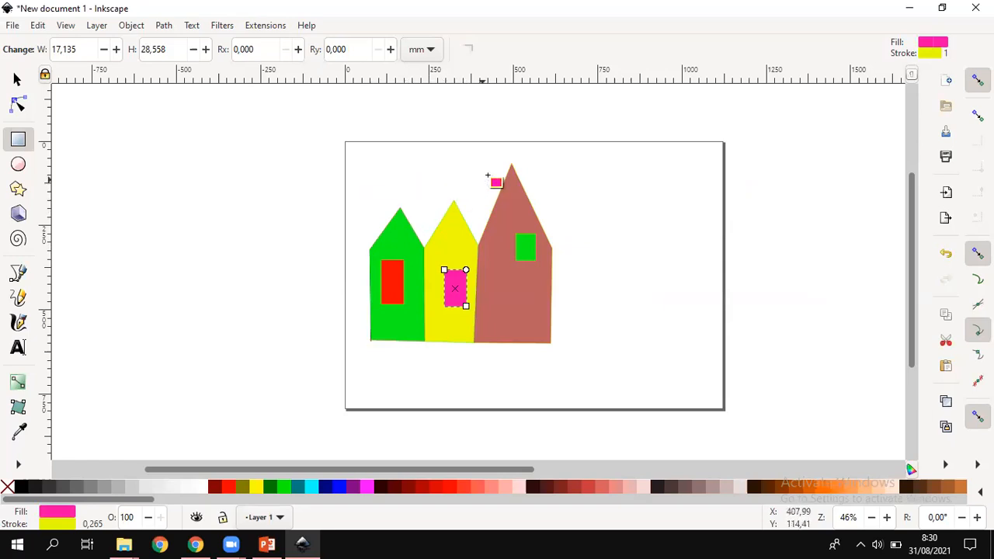
Draw an open straight-segment Bezier path joining the three roof peaks, about 87.5 × 35.1 mm overall, and deselect it
left_click(17, 274)
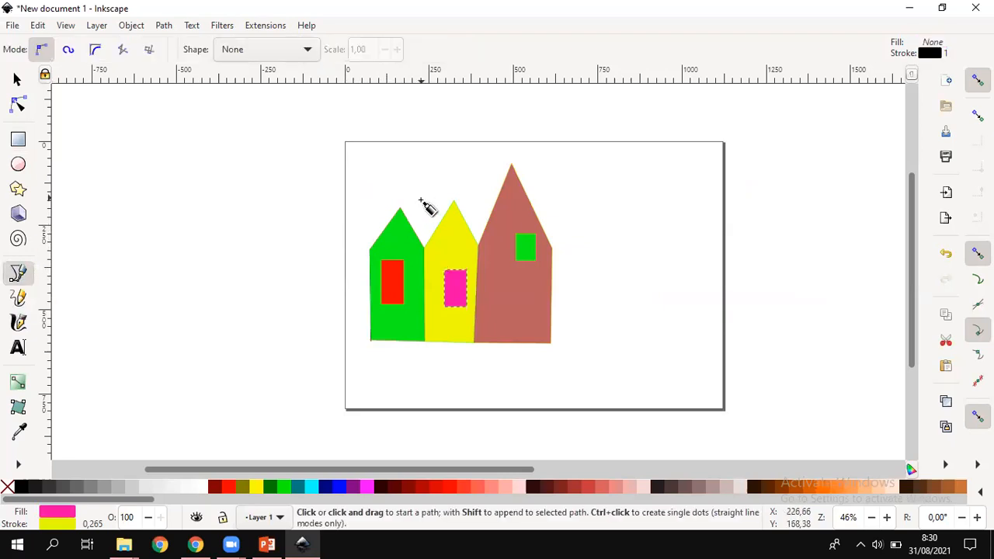
left_click_drag(401, 207, 453, 199)
left_click(454, 201)
left_click(510, 163)
key("Return")
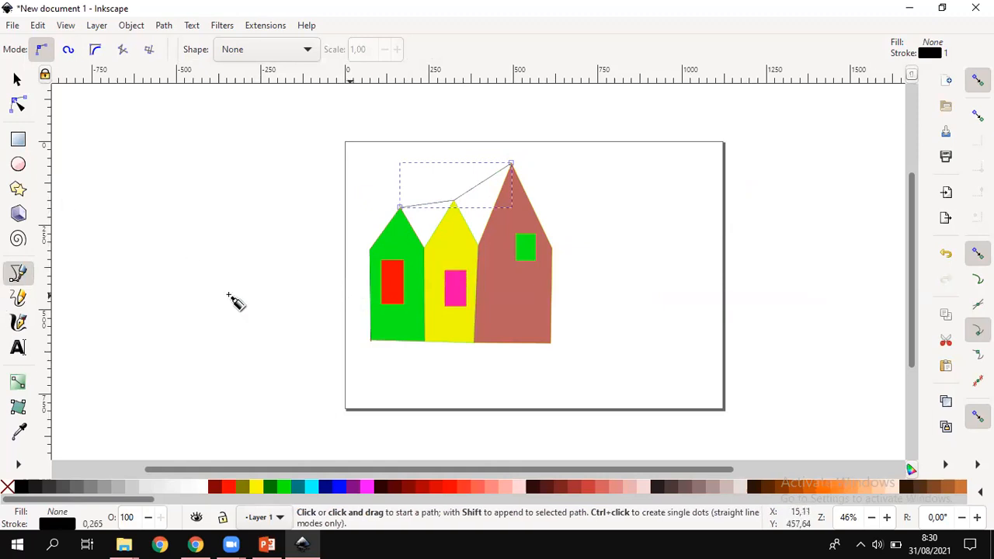
left_click(19, 80)
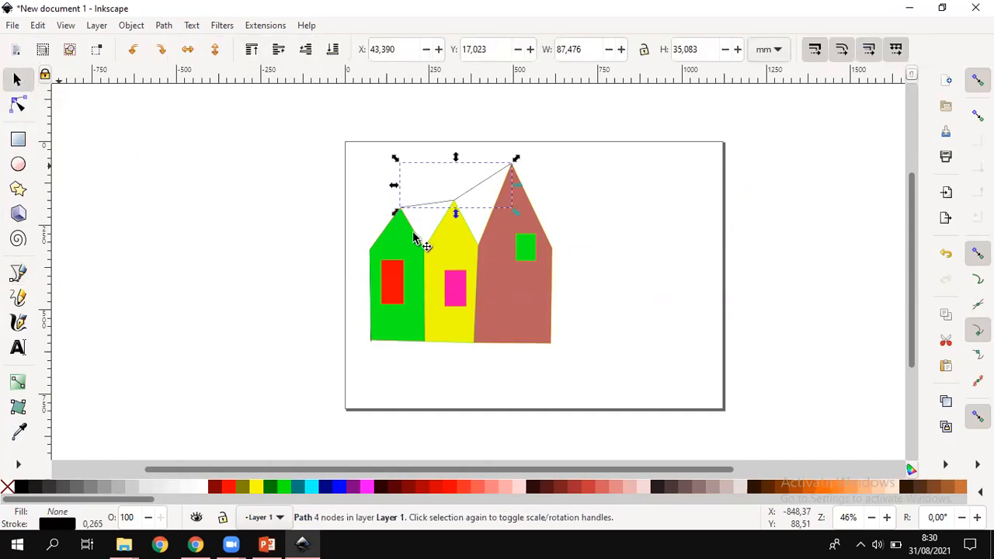
left_click(564, 277)
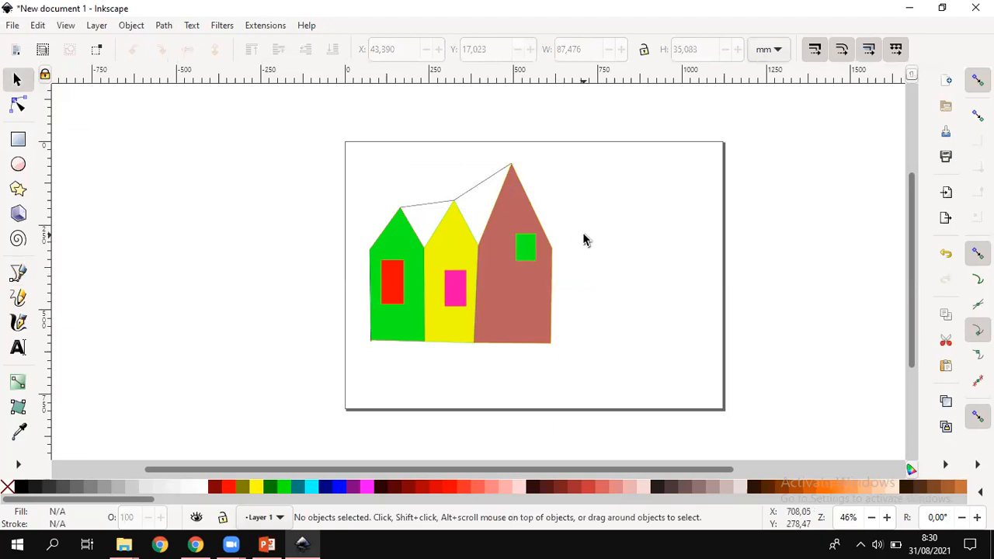
Group the three houses, their three windows and the line joining the roof peaks into one object
left_click(527, 287)
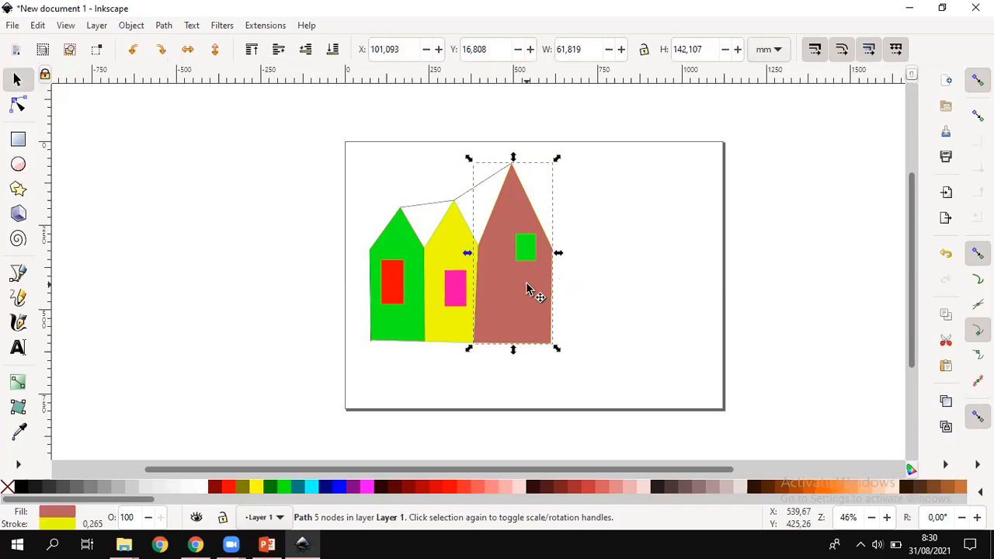
left_click(447, 262, "shift")
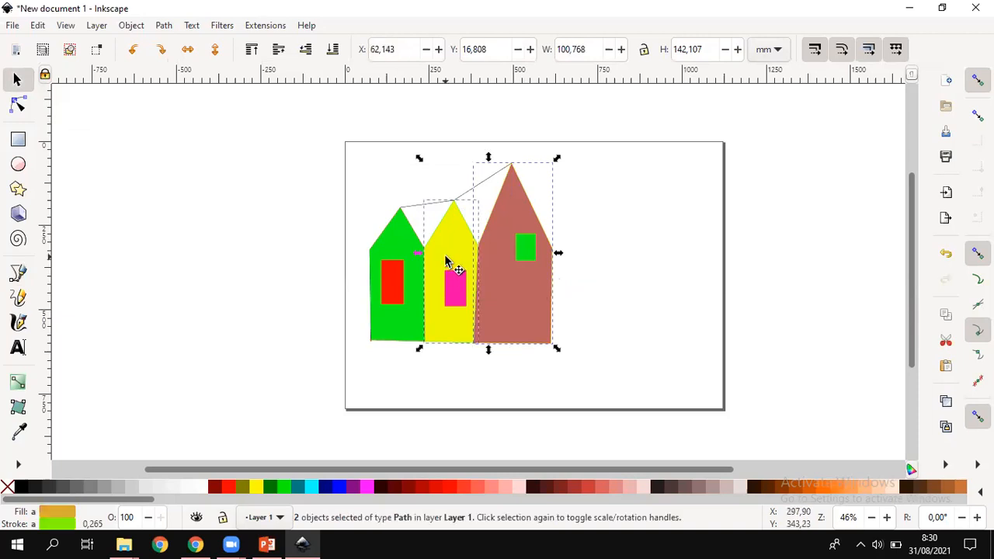
left_click(397, 242, "shift")
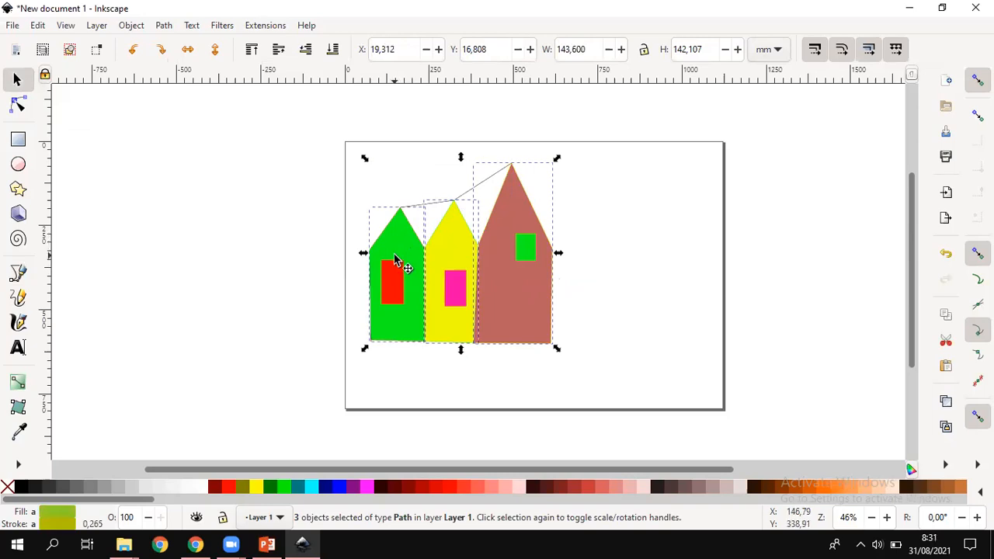
left_click(400, 280, "shift")
left_click(455, 287, "shift")
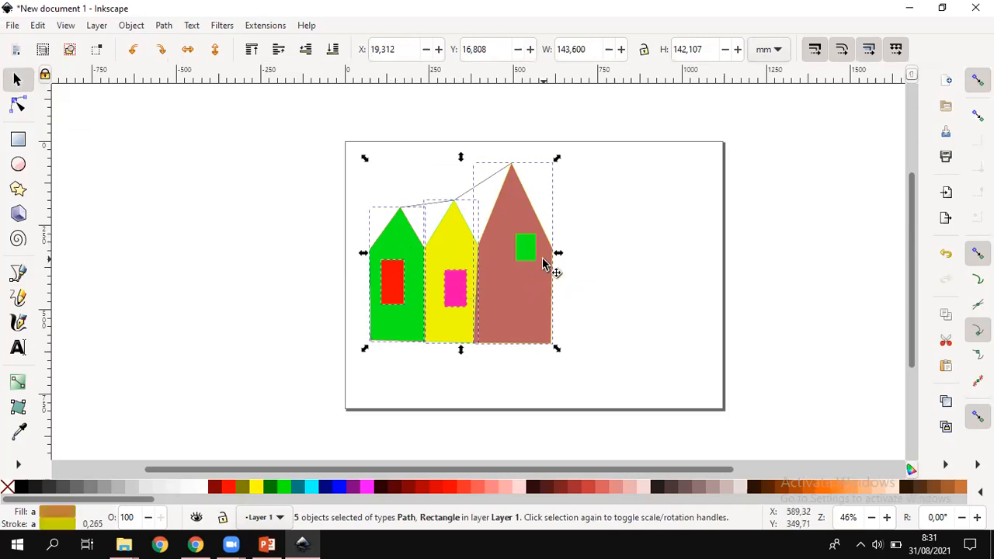
left_click(525, 247, "shift")
left_click(498, 190, "shift")
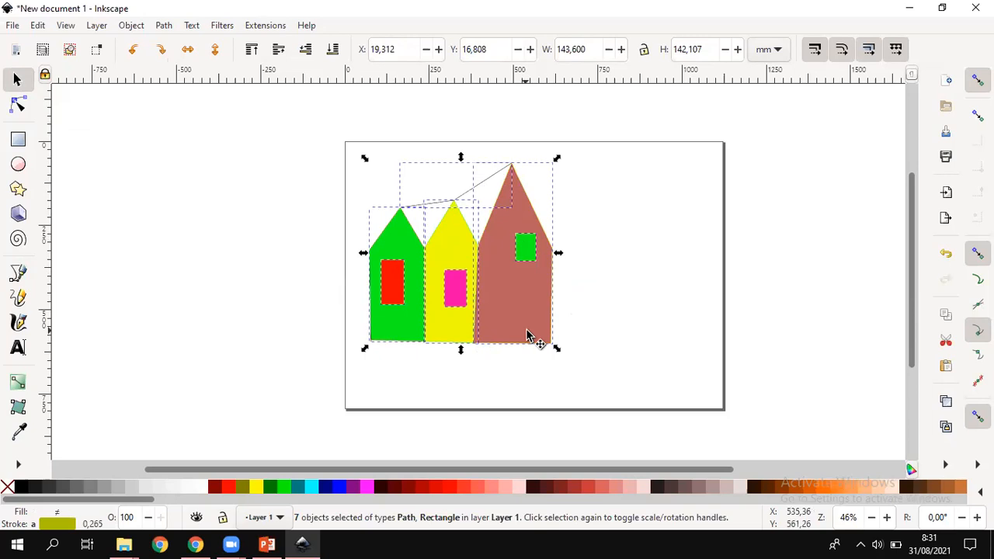
right_click(528, 294)
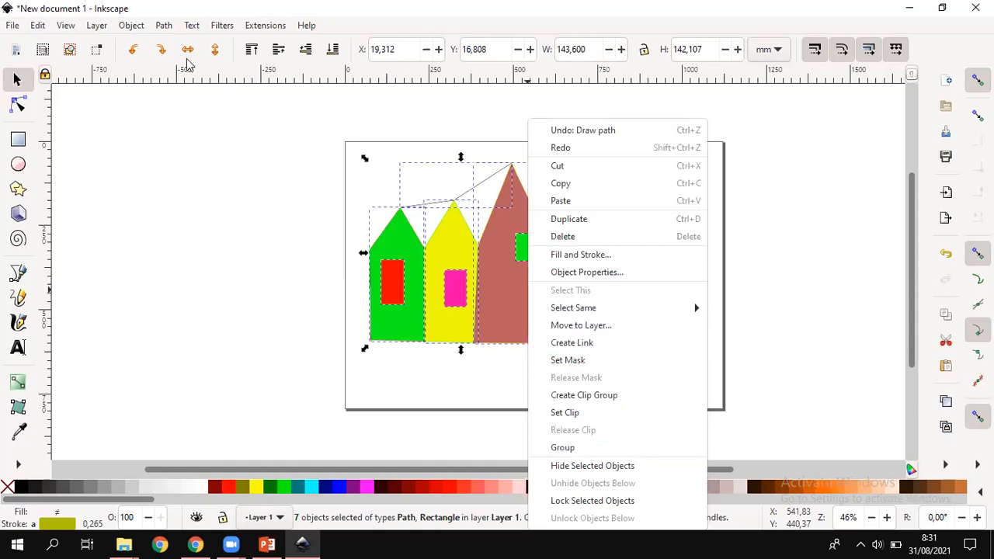
left_click(132, 26)
left_click(132, 26)
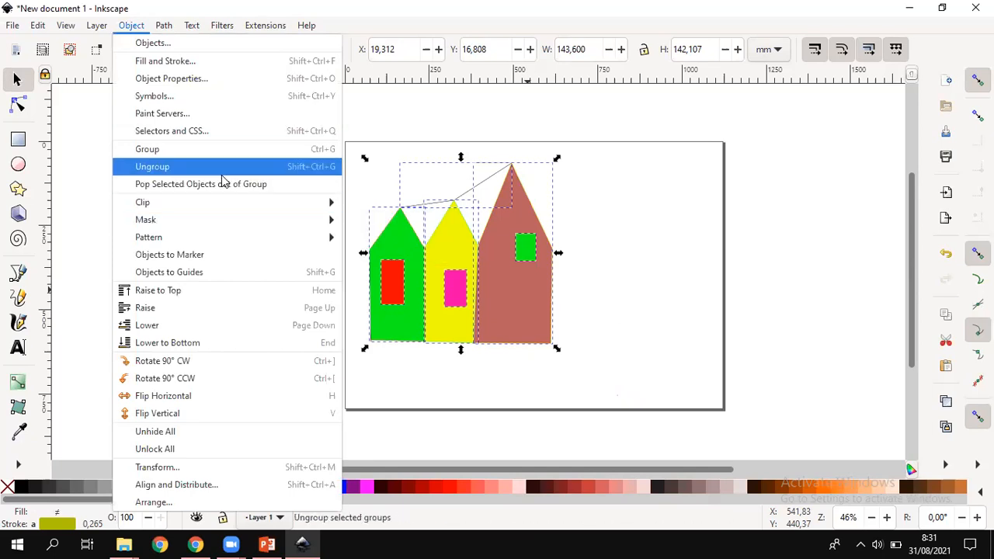
left_click(148, 149)
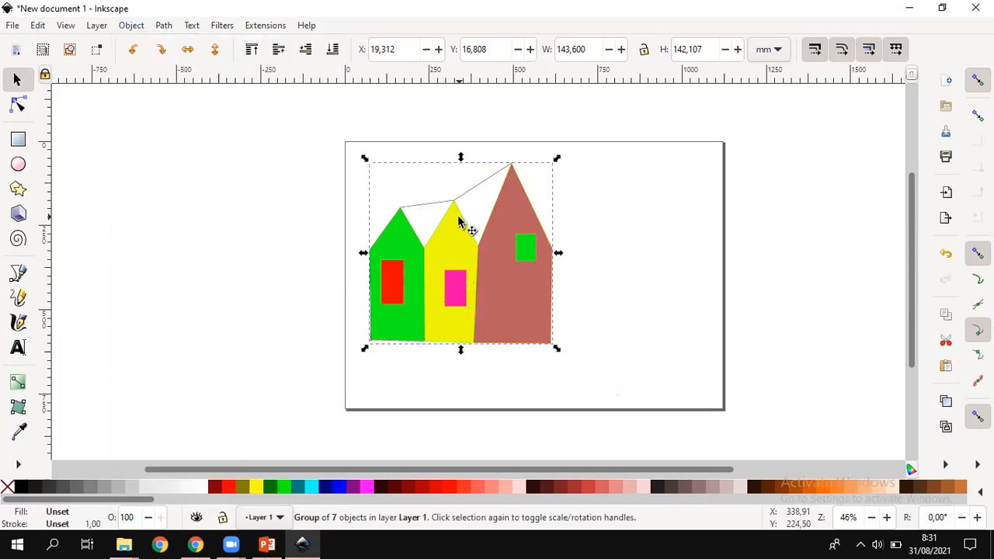
Move the house group to about X 49, Y 24.2 mm and snap the leftover vertical line onto the green house's left edge
mouse_move(474, 224)
left_mouse_down()
mouse_move(592, 228)
mouse_move(491, 228)
mouse_move(539, 228)
mouse_move(473, 240)
left_mouse_up()
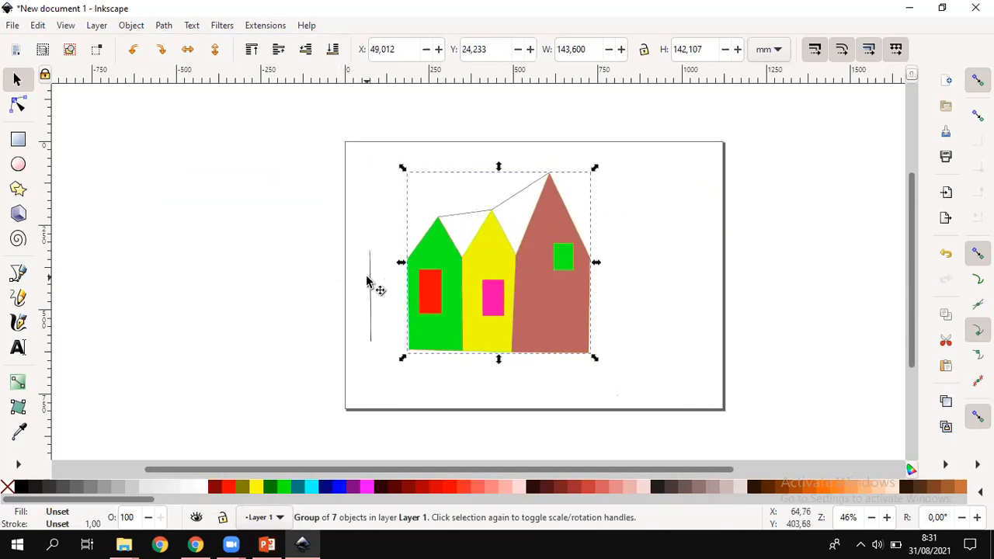
left_click(371, 282)
left_click_drag(371, 283, 408, 294)
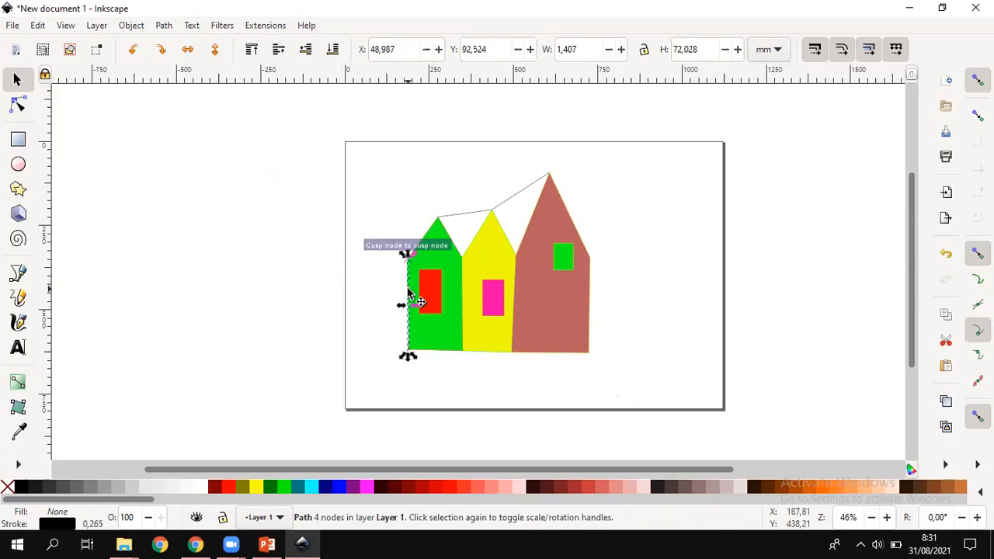
Group the vertical edge line together with the house group and deselect the result
left_click(504, 265, "shift")
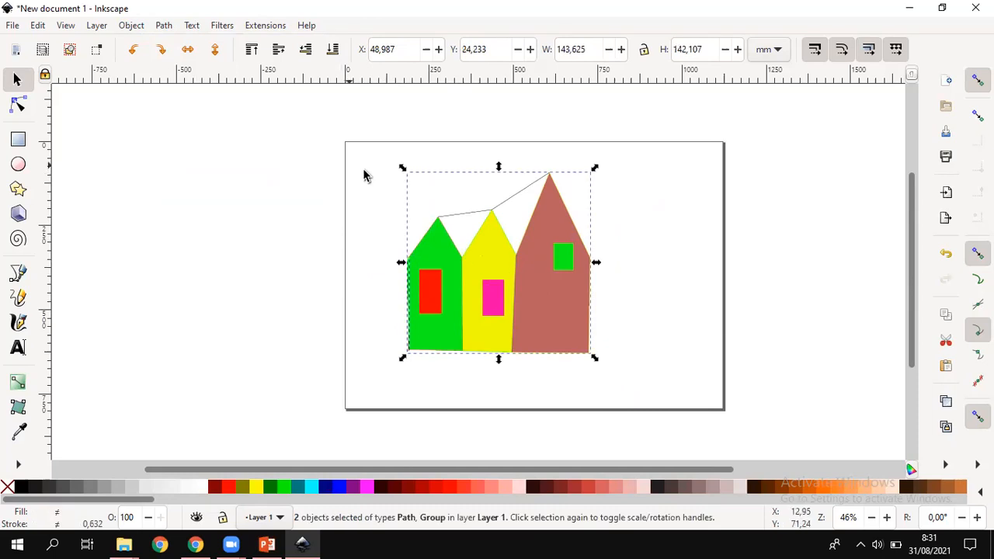
scroll(130, 169, "down", 2)
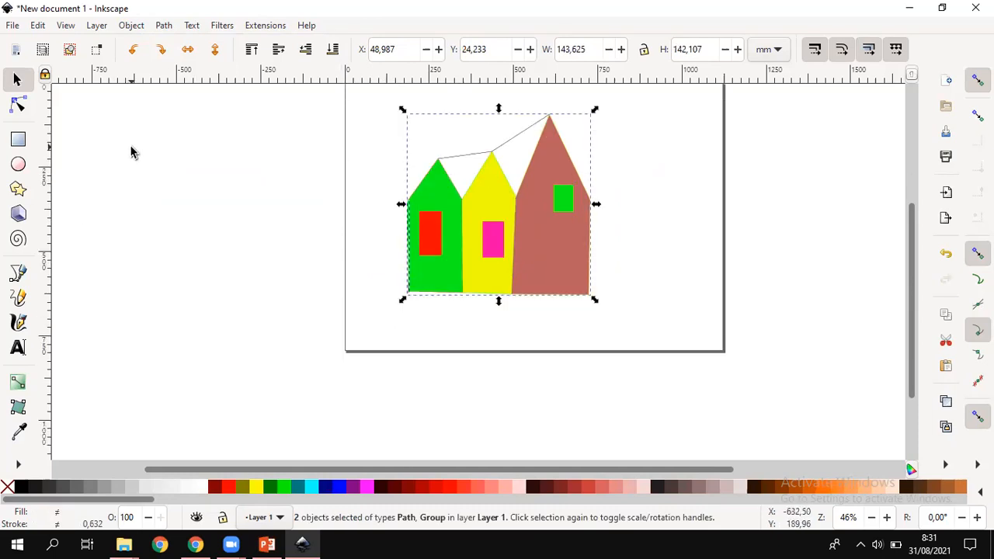
left_click(128, 28)
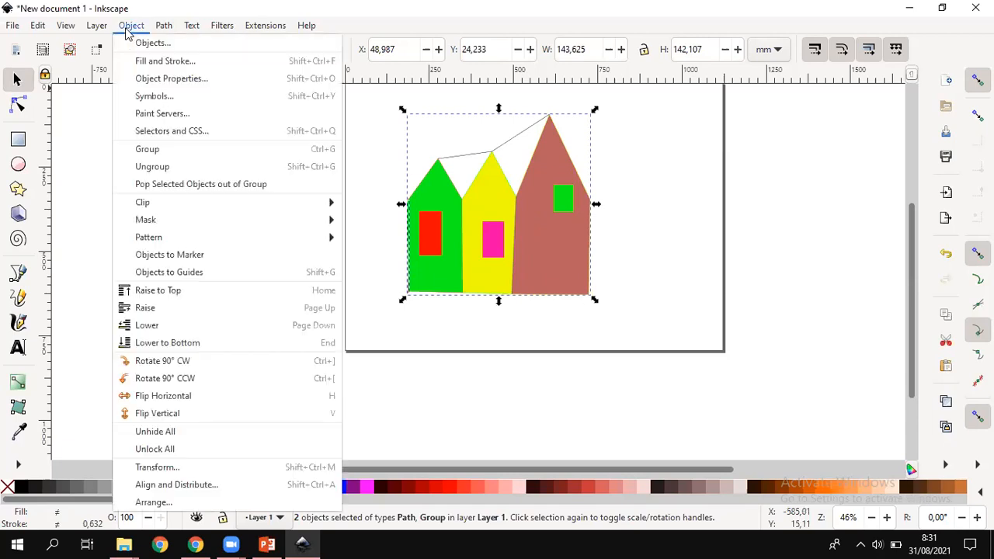
left_click(186, 152)
left_click(639, 209)
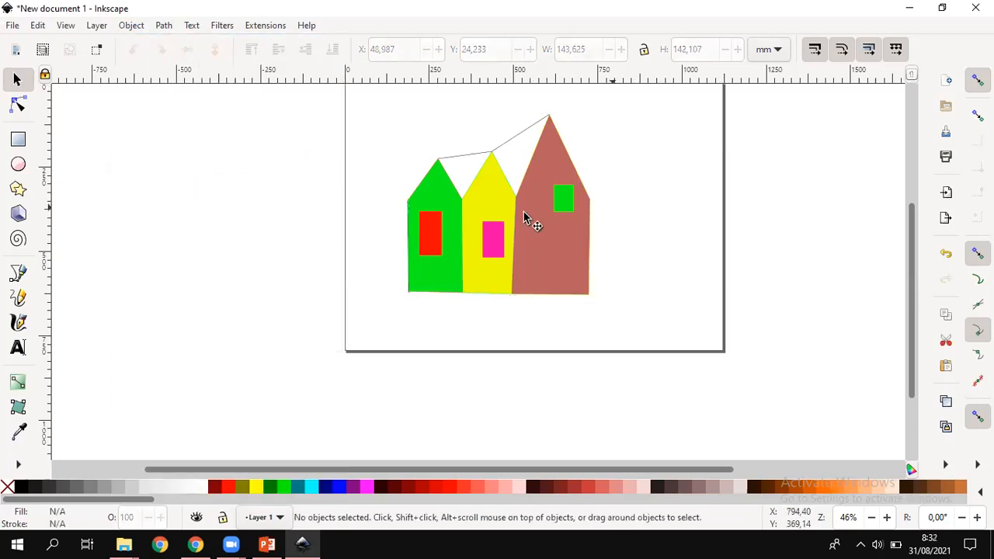
Move the combined house group toward the page center, to about X 66.1, Y 27.7 mm
left_click_drag(495, 210, 525, 219)
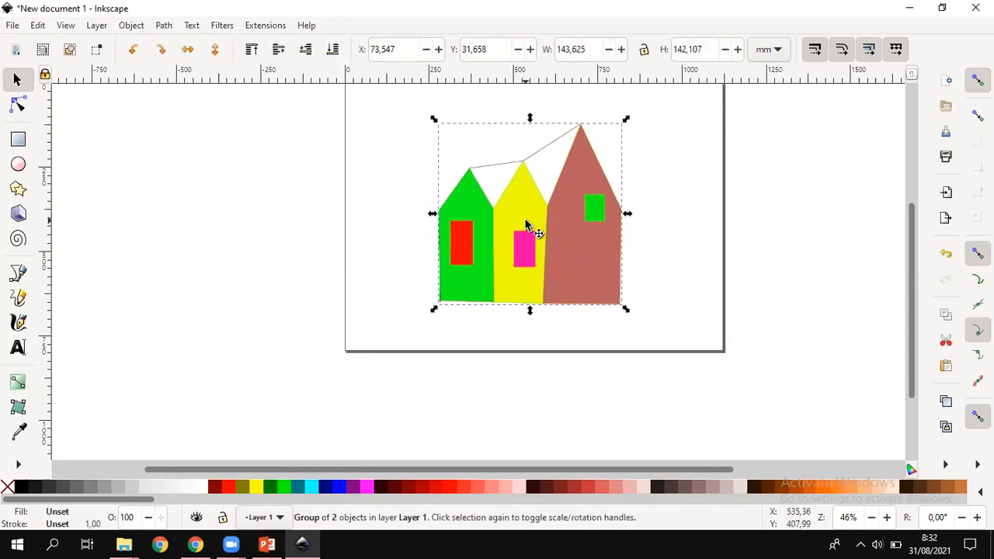
scroll(518, 214, "up", 4)
scroll(533, 233, "down", 2)
mouse_move(505, 288)
left_mouse_down()
mouse_move(490, 272)
mouse_move(535, 285)
mouse_move(506, 269)
mouse_move(524, 284)
mouse_move(515, 281)
left_mouse_up()
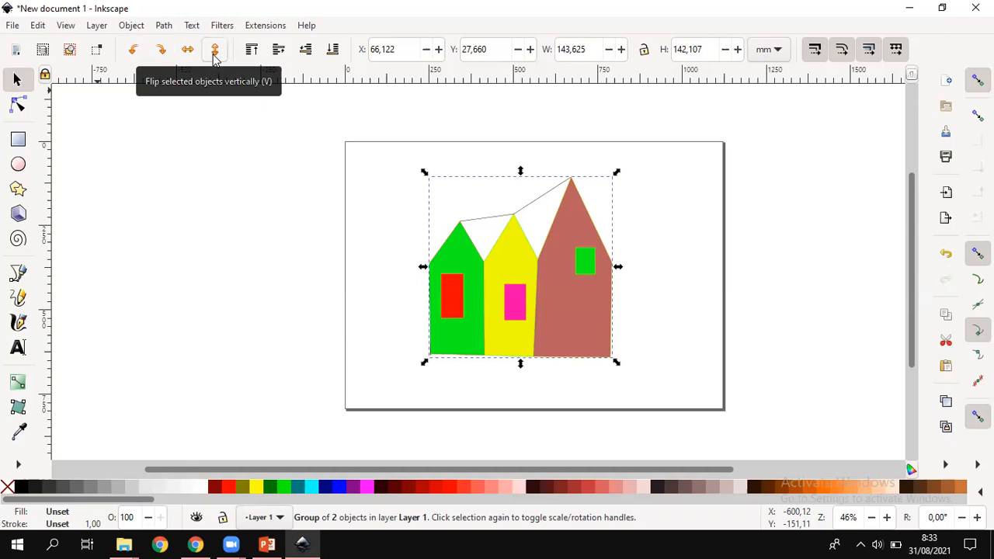
Flip the house group vertically several times, ending with the roofs pointing up
left_click(215, 51)
left_click(215, 52)
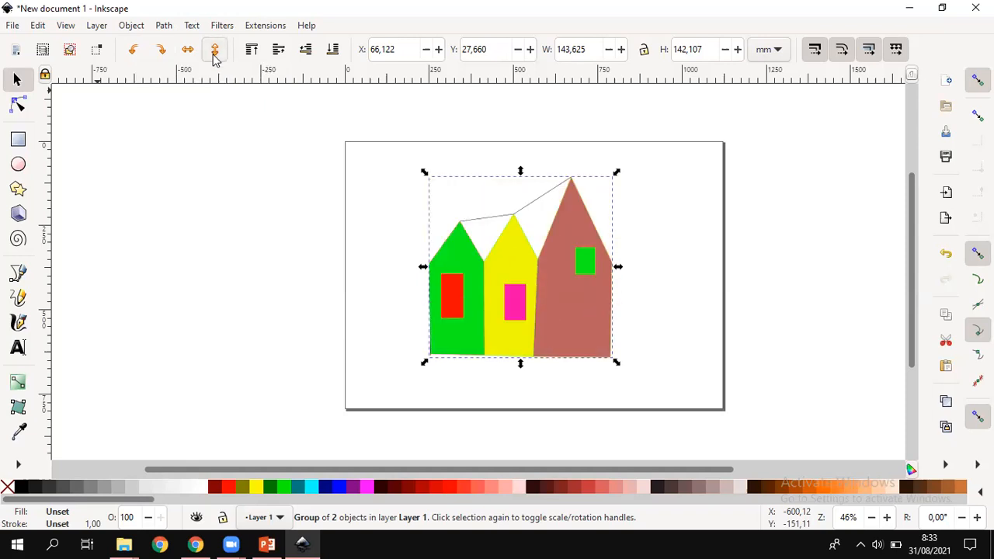
left_click(215, 51)
left_click(215, 51)
left_click(215, 53)
left_click(215, 52)
left_click(215, 52)
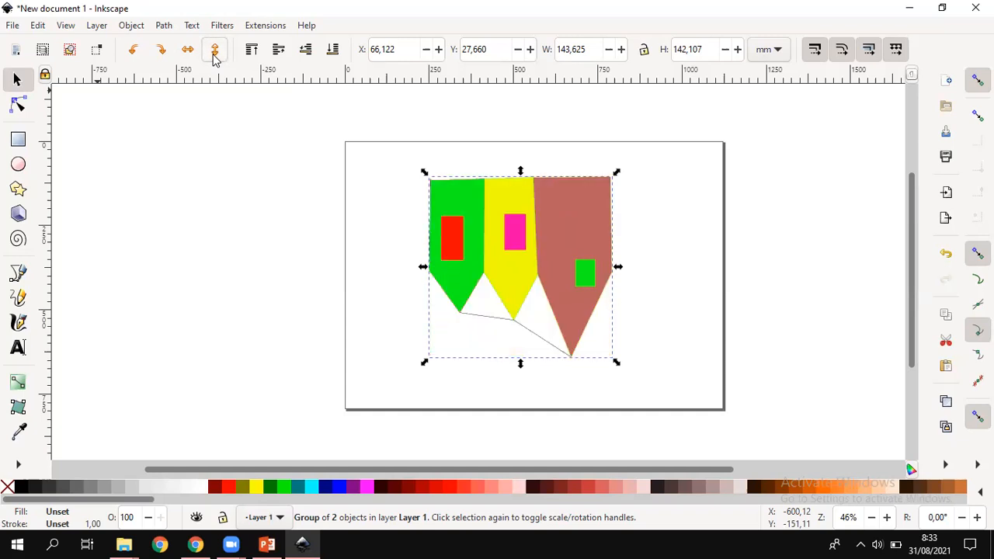
left_click(215, 53)
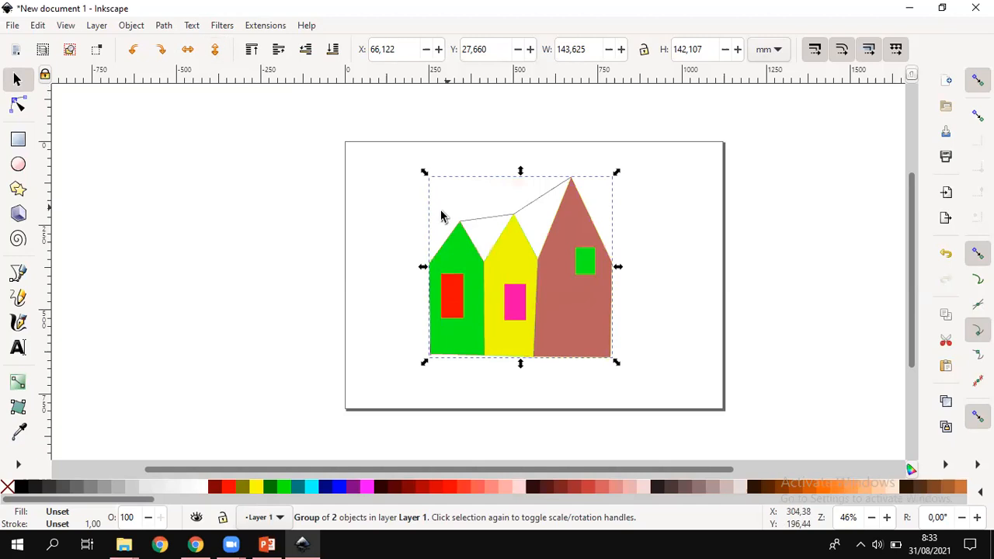
Copy the house group and paste the copy to the right of the original, at about X 173.8, Y 44.3 mm
right_click(528, 225)
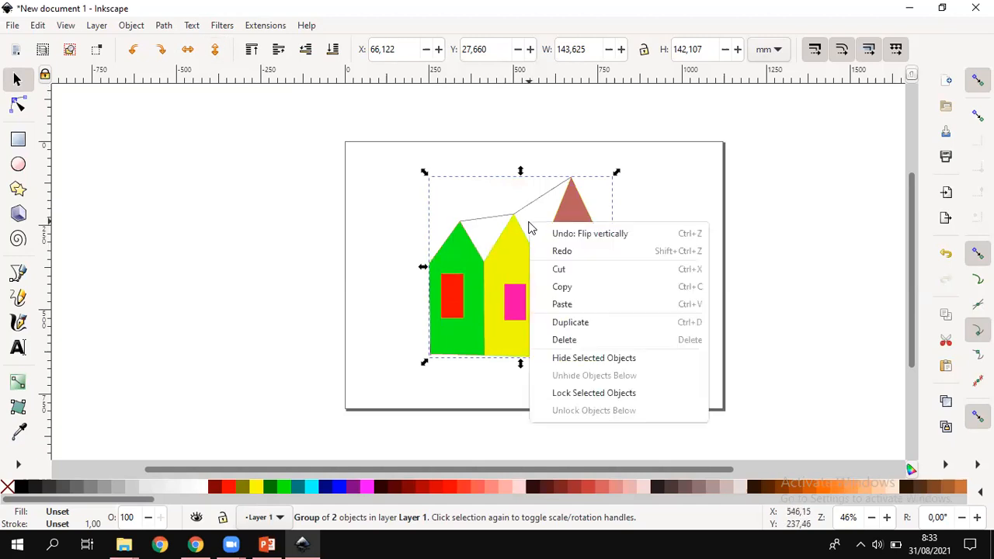
left_click(573, 287)
right_click(642, 220)
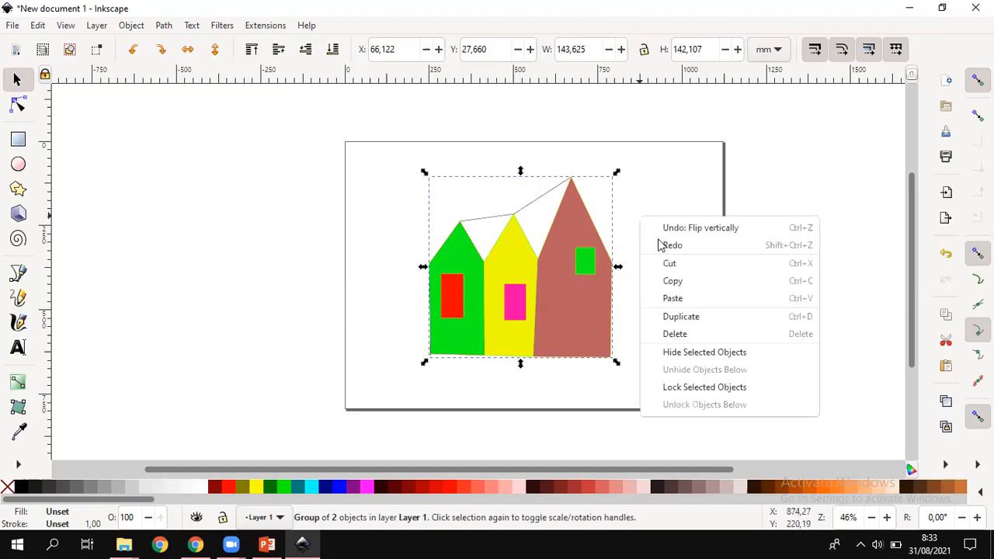
left_click(673, 299)
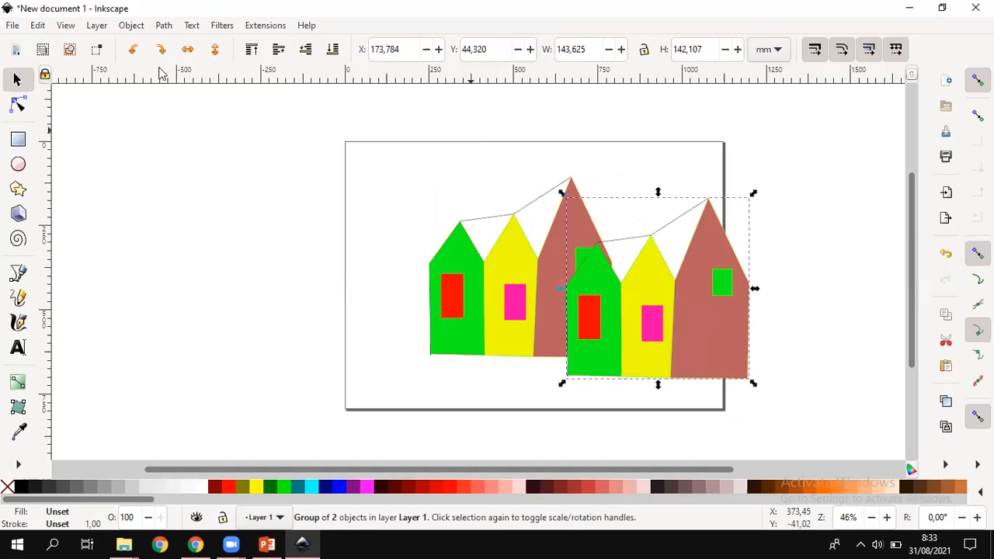
Flip the pasted house group vertically and move it over the original houses, to about X 66.1, Y 82.7 mm
left_click(211, 50)
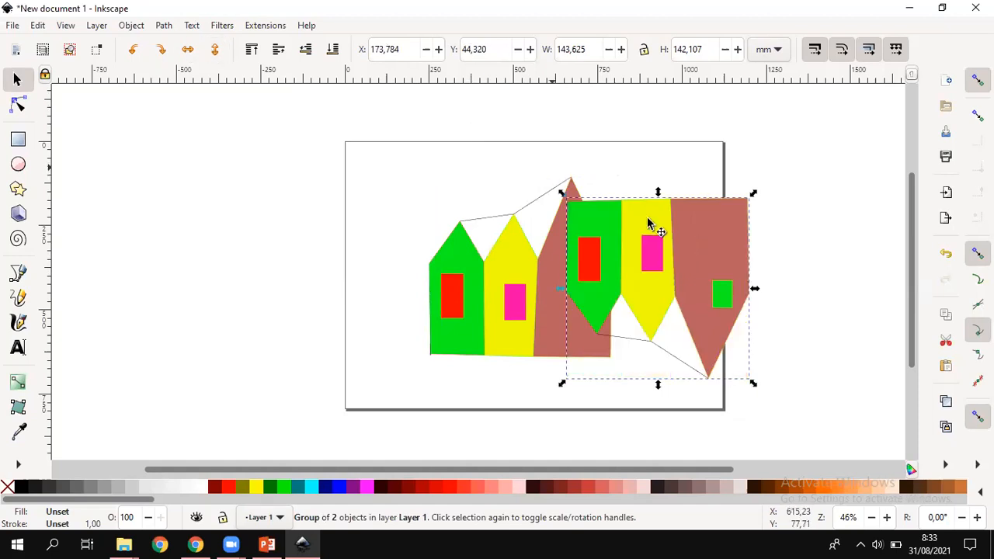
left_click_drag(688, 246, 542, 314)
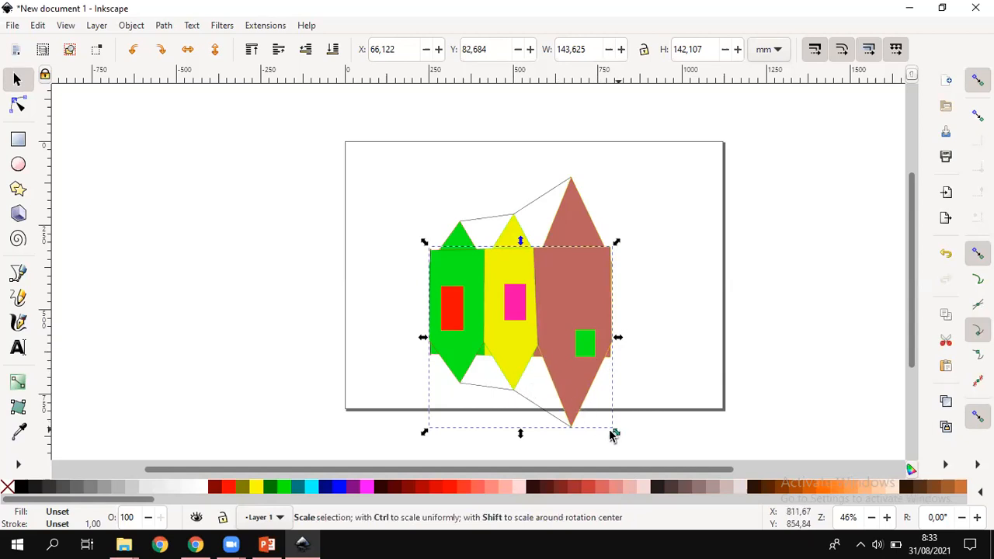
Shrink the flipped copy to about 84.8 by 47.6 mm and place it beneath the houses at about X 83.9, Y 167.3 mm
left_click_drag(615, 433, 573, 410)
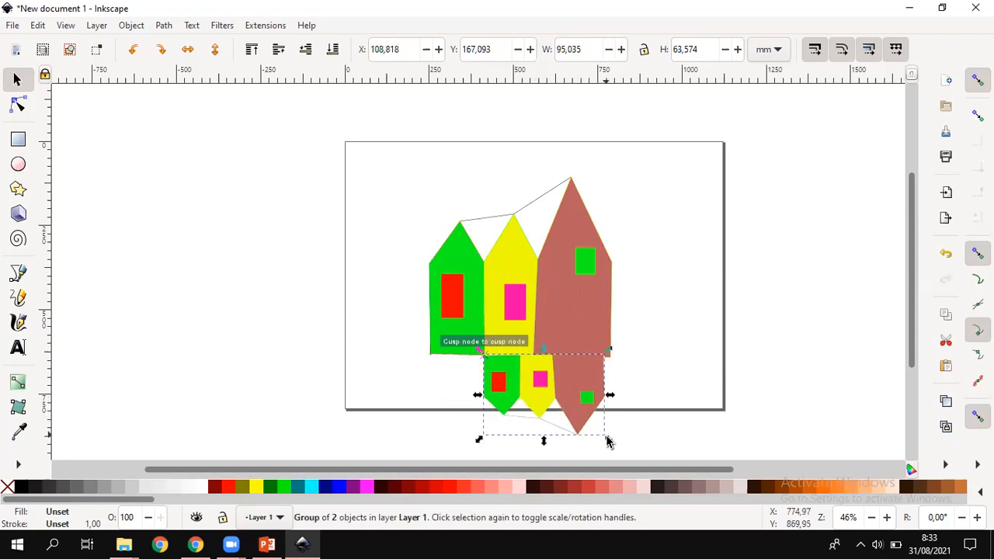
left_click_drag(610, 440, 659, 398)
key("Escape")
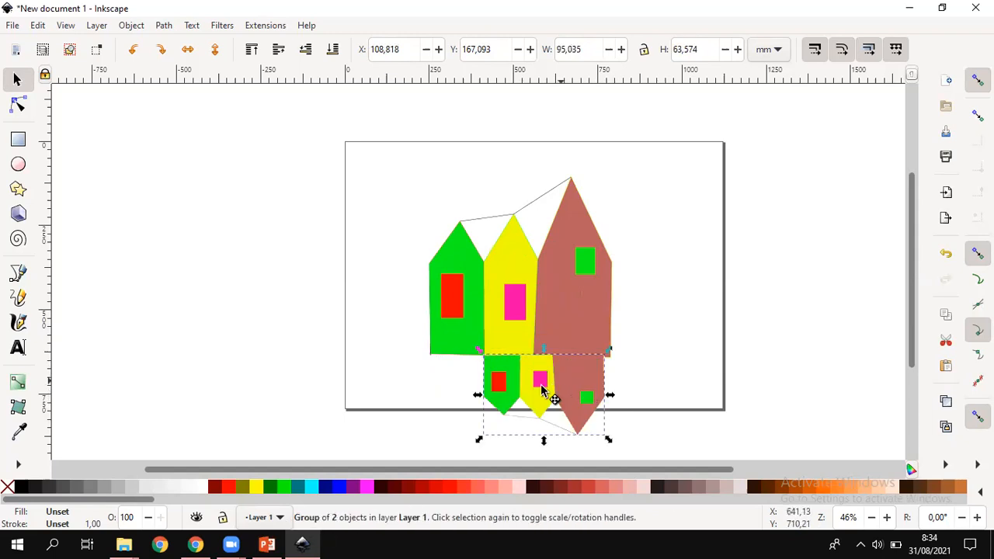
left_click_drag(537, 390, 570, 362)
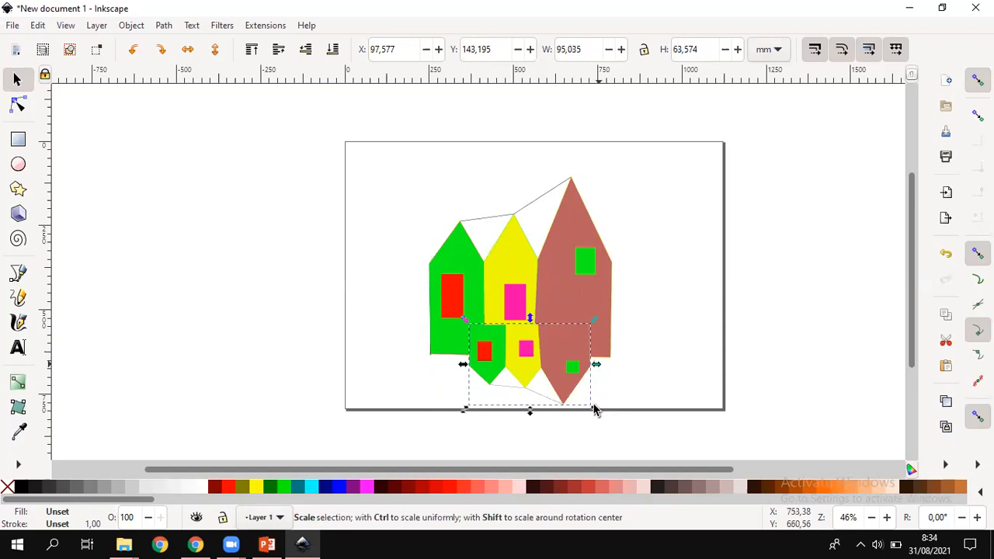
left_click_drag(592, 406, 575, 390)
left_click_drag(536, 350, 516, 387)
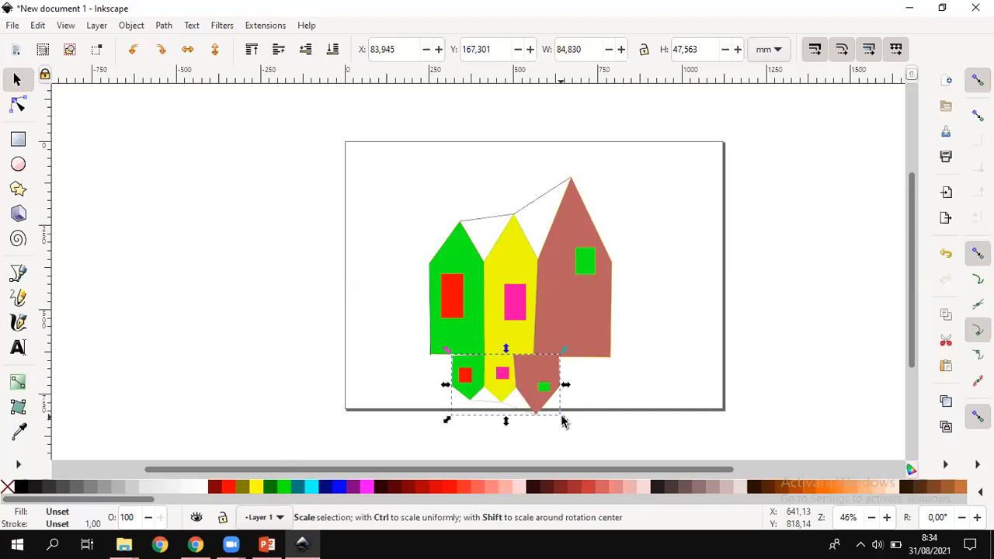
mouse_move(562, 417)
left_mouse_down()
mouse_move(549, 401)
mouse_move(560, 414)
left_mouse_up()
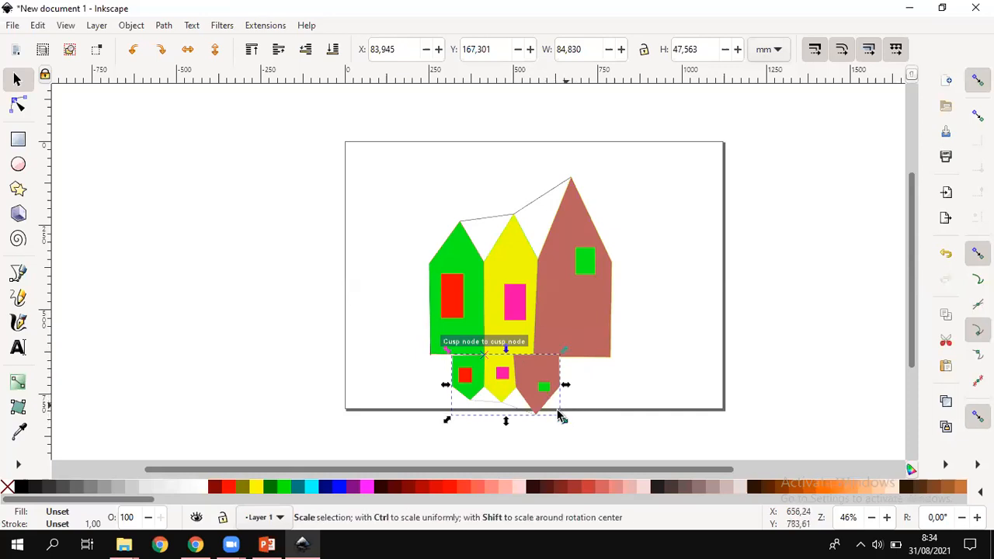
Enter the flipped group and move its inner house group up to about X 93.7, Y 157.6 mm
left_click(477, 420)
left_click(505, 380)
double_click(505, 380)
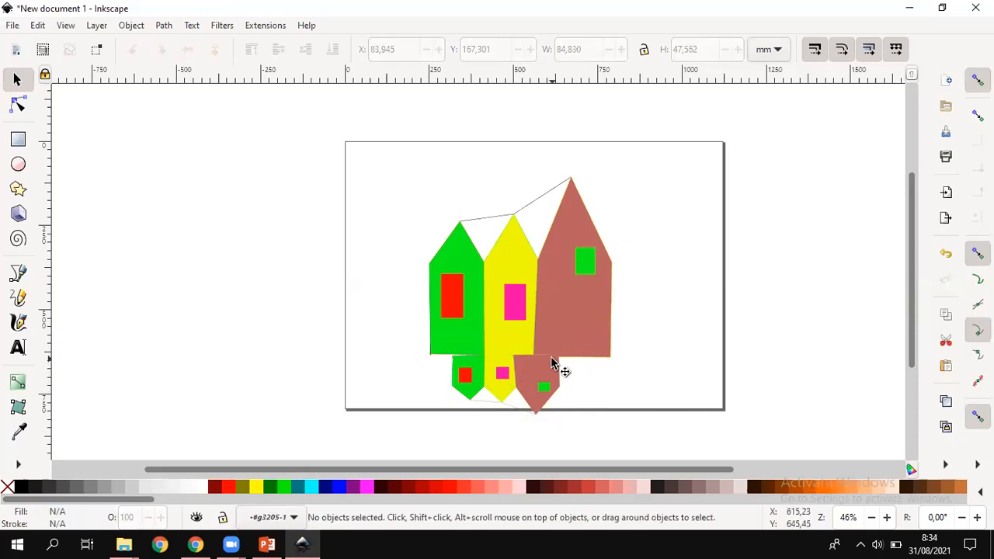
left_click(517, 369)
left_click_drag(517, 368, 529, 355)
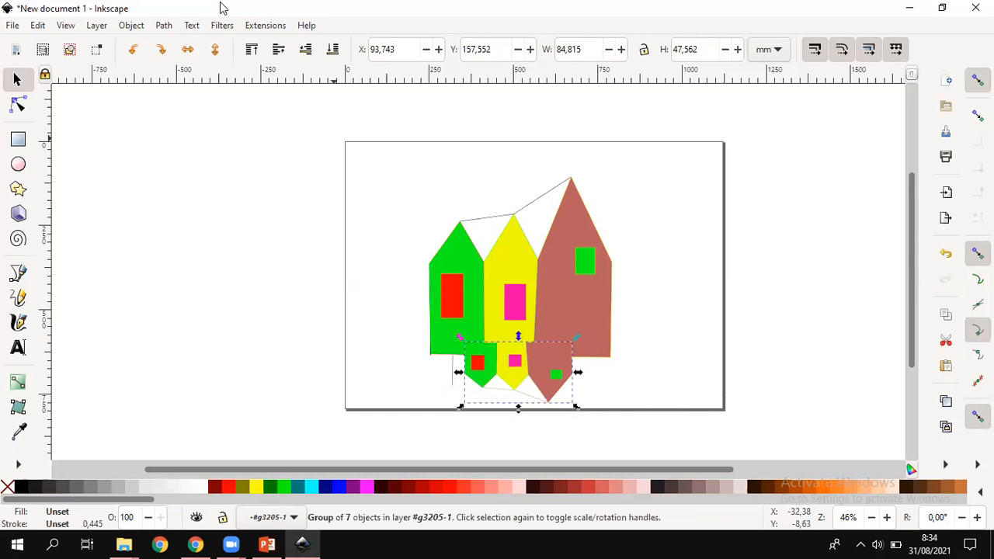
Apply the Lapping distort filter to the flipped inner house group
left_click(223, 25)
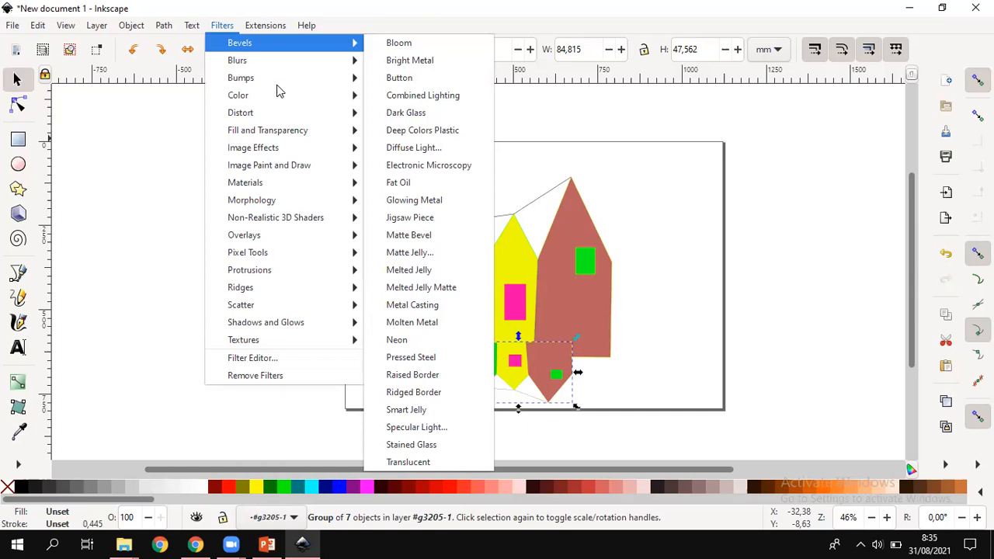
mouse_move(272, 117)
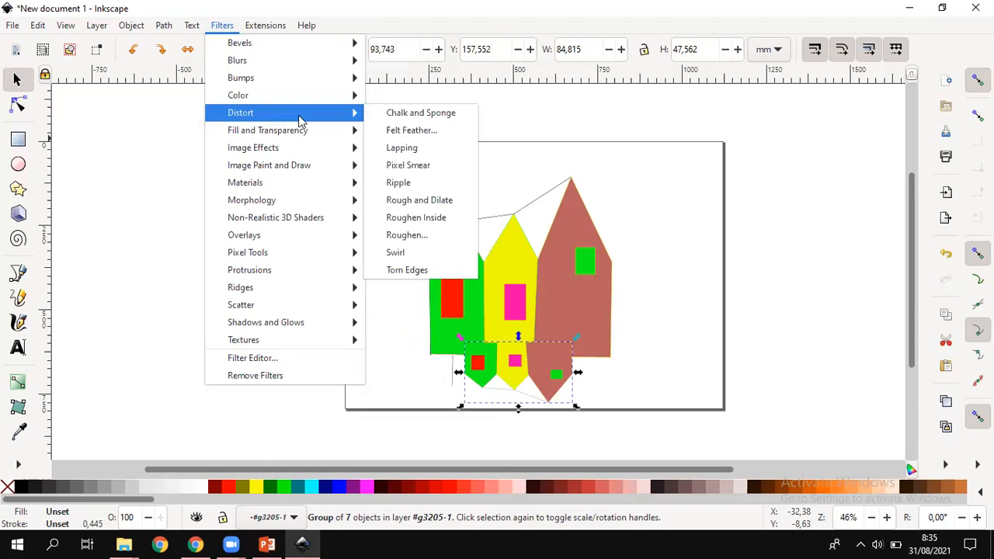
left_click(402, 148)
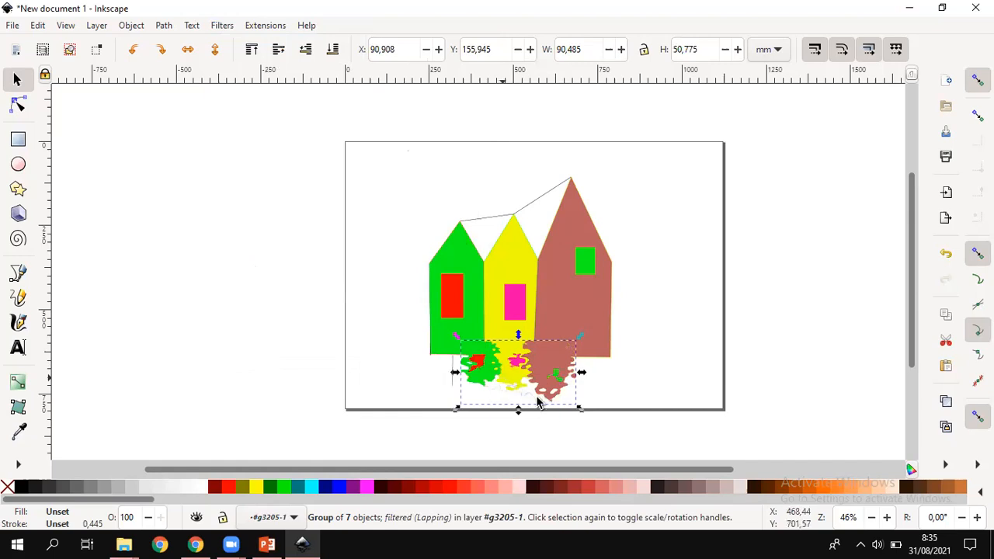
Stretch the distorted reflection to about 145.8 mm wide and move it to about X 71, Y 157.9 mm beneath the houses
left_click_drag(581, 372, 650, 373)
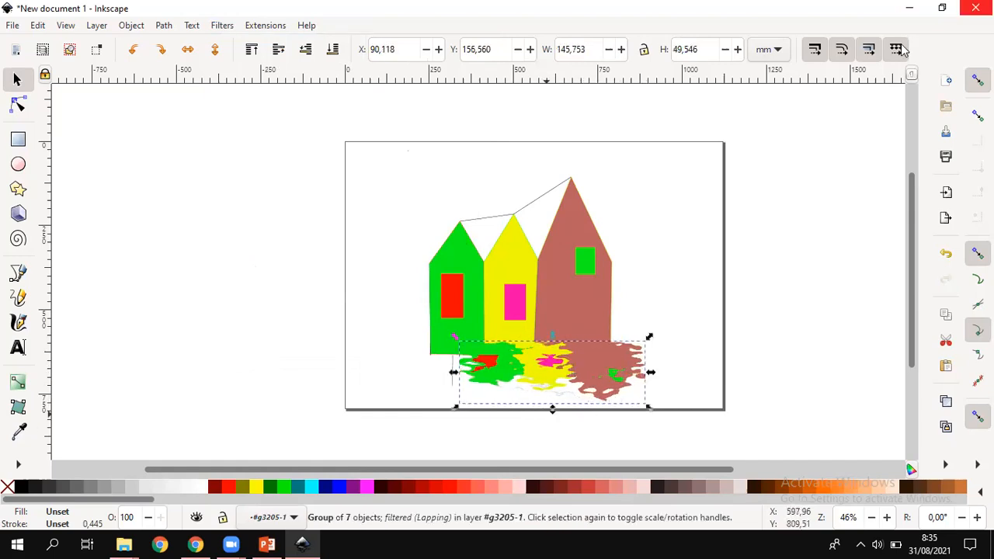
left_click_drag(558, 379, 531, 376)
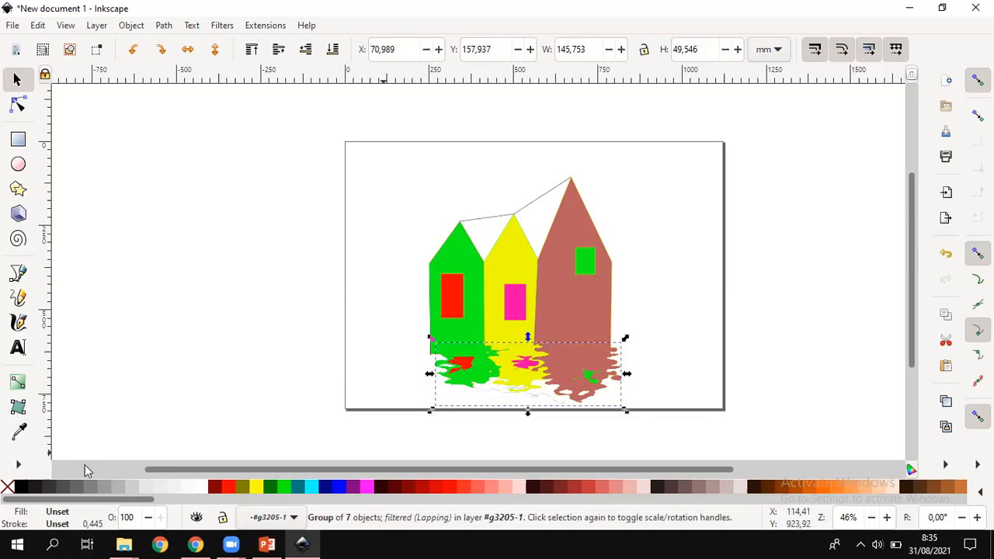
Open the reflection's fill and stroke settings and reduce its blur to 4.6%
left_click(57, 526)
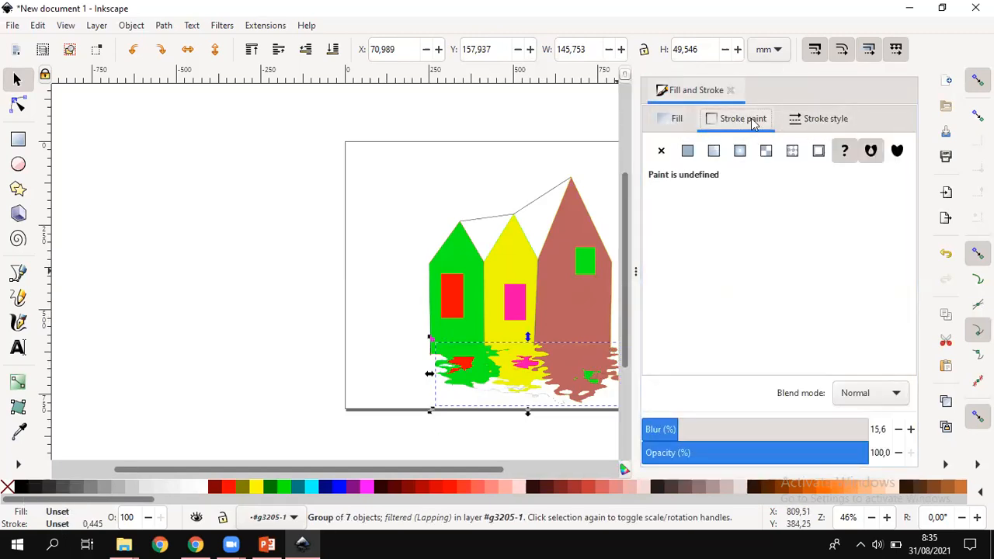
left_click(810, 120)
left_click(734, 122)
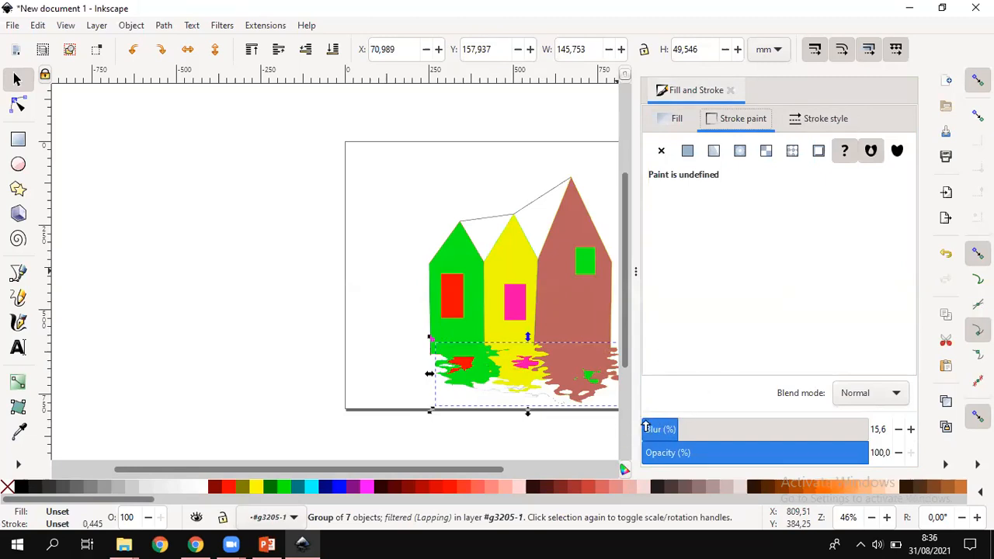
left_click(898, 429)
left_click(899, 430)
left_click(899, 430)
left_click(898, 430)
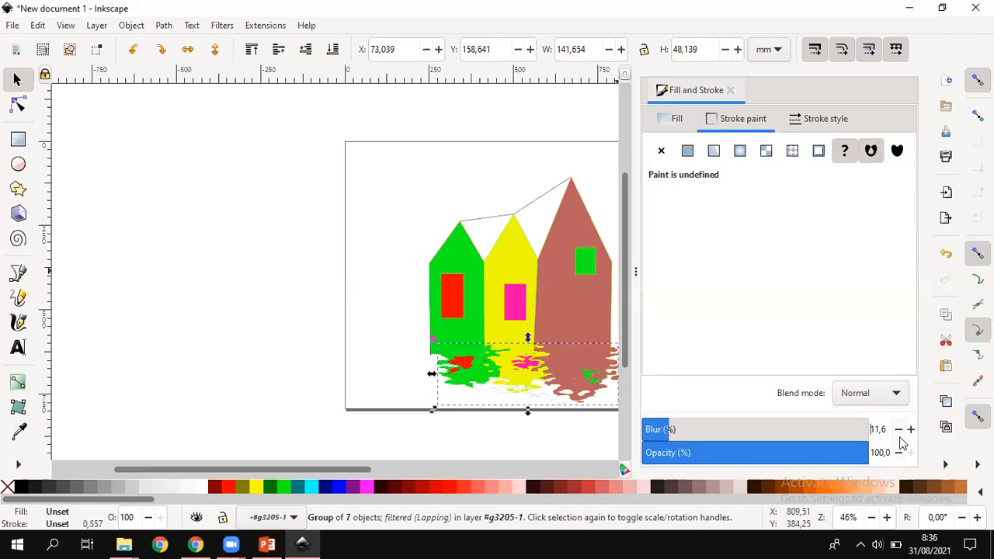
left_click(899, 430)
left_click(899, 429)
left_click(899, 430)
left_click(898, 430)
left_click(898, 429)
left_click(898, 429)
left_click(899, 429)
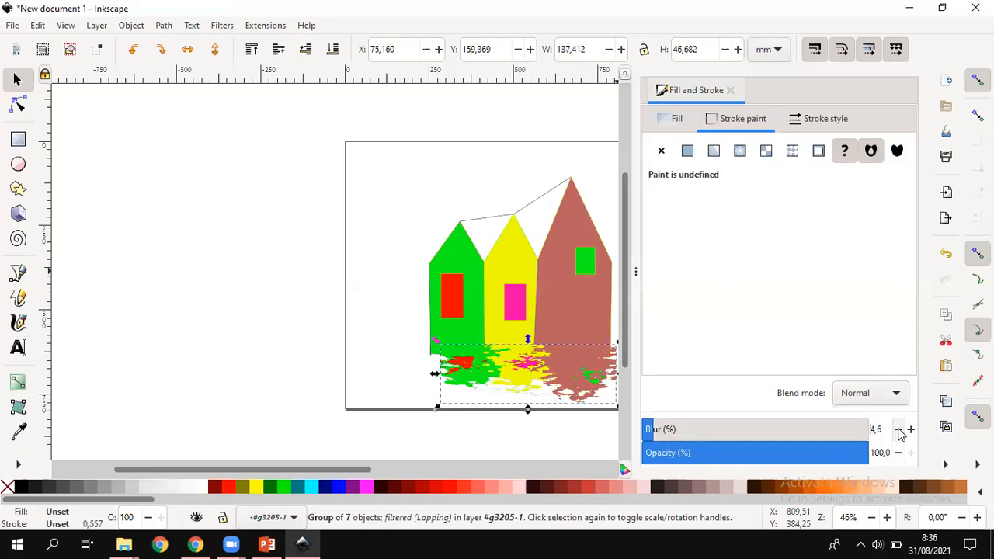
Lower the reflection's opacity to 59%, then close the fill and stroke settings and deselect it
left_click(898, 453)
left_click(898, 454)
left_click(898, 453)
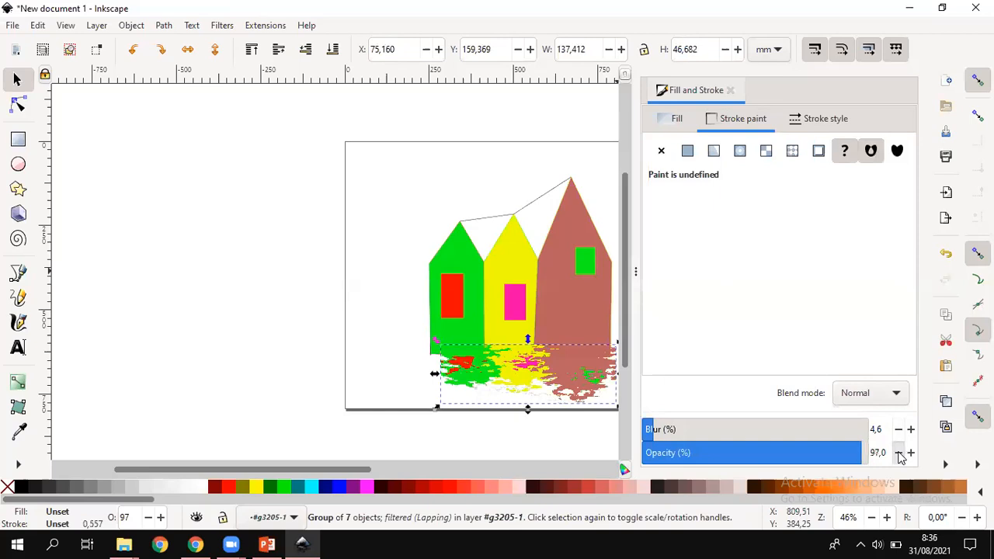
double_click(899, 453)
double_click(898, 453)
double_click(899, 454)
double_click(898, 453)
double_click(899, 453)
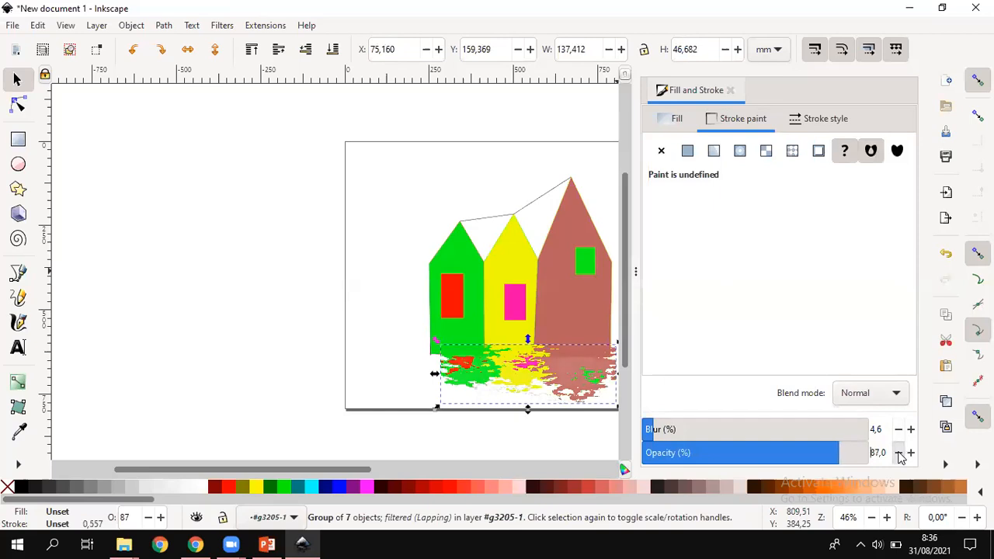
left_click(898, 454)
left_click(899, 454)
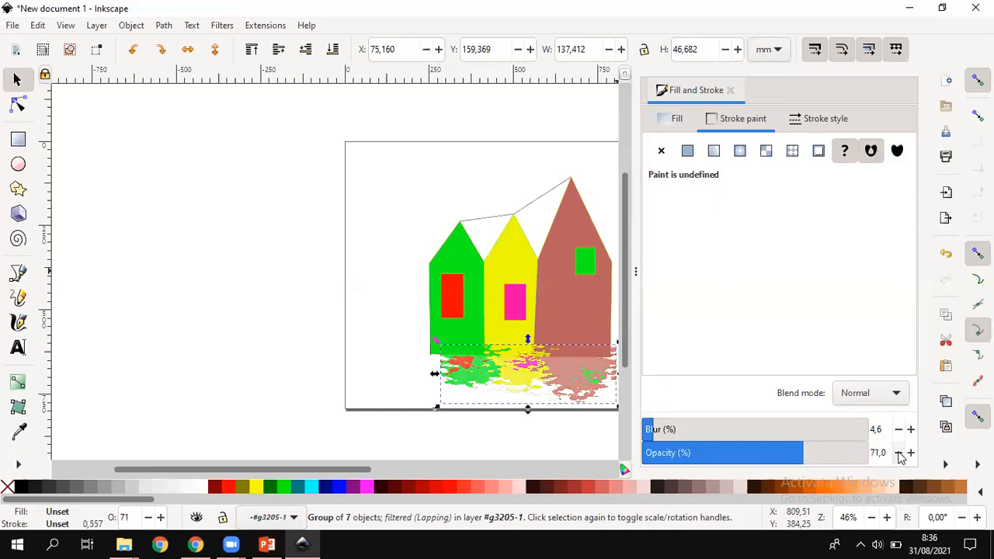
double_click(898, 453)
double_click(899, 454)
left_click(899, 453)
double_click(898, 454)
double_click(899, 453)
left_click(899, 454)
double_click(898, 453)
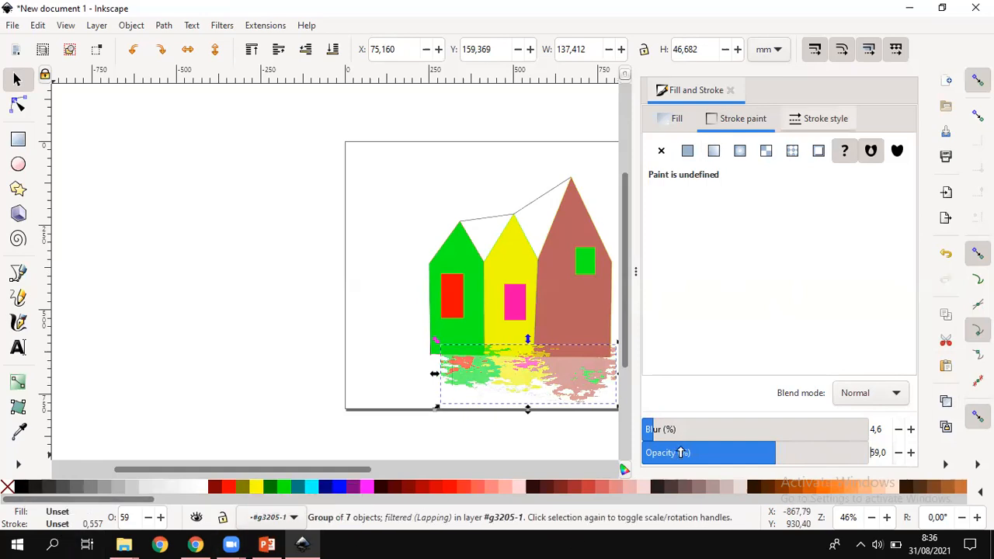
left_click(730, 91)
left_click(755, 298)
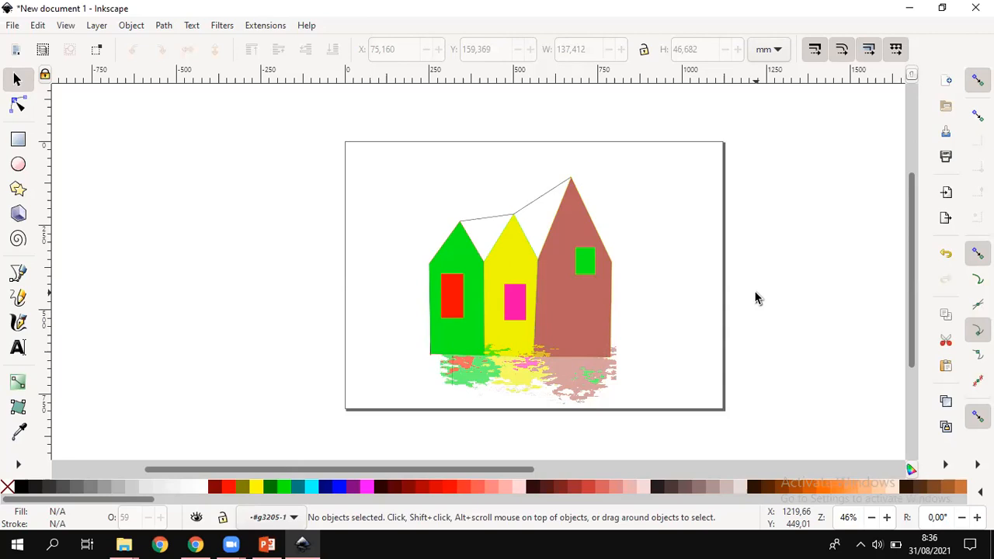
Open the PNG export settings, try the different export areas, and set the area to Drawing
left_click(13, 26)
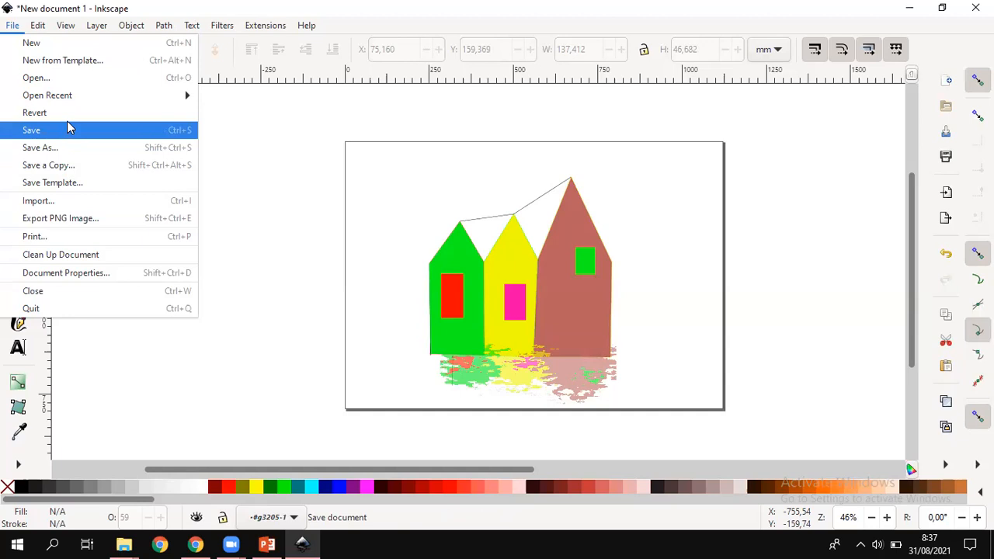
left_click(74, 224)
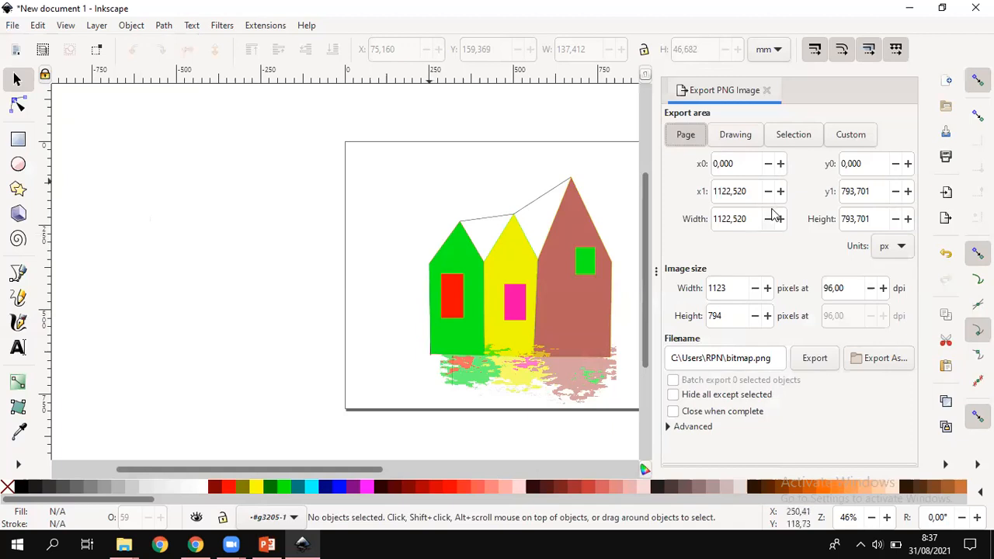
left_click(741, 137)
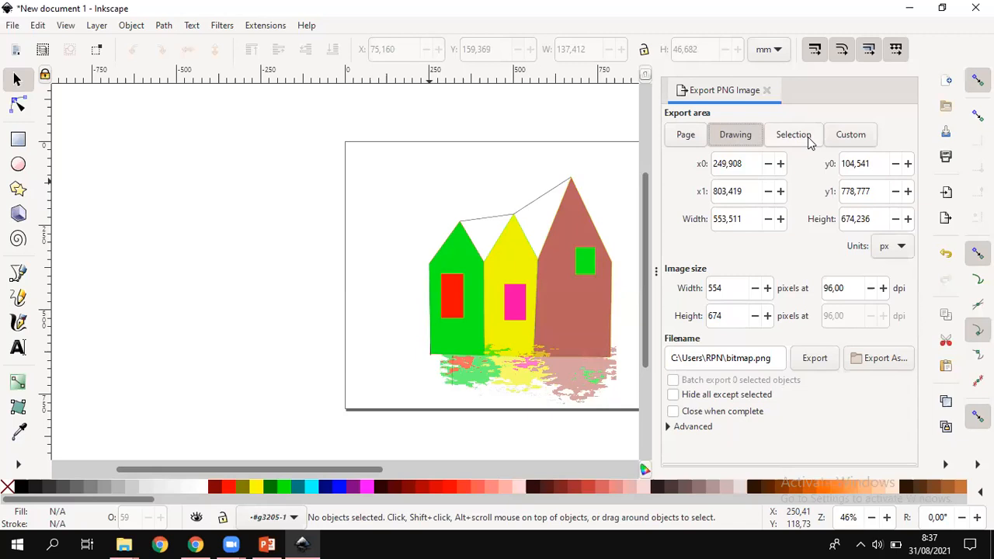
left_click(853, 136)
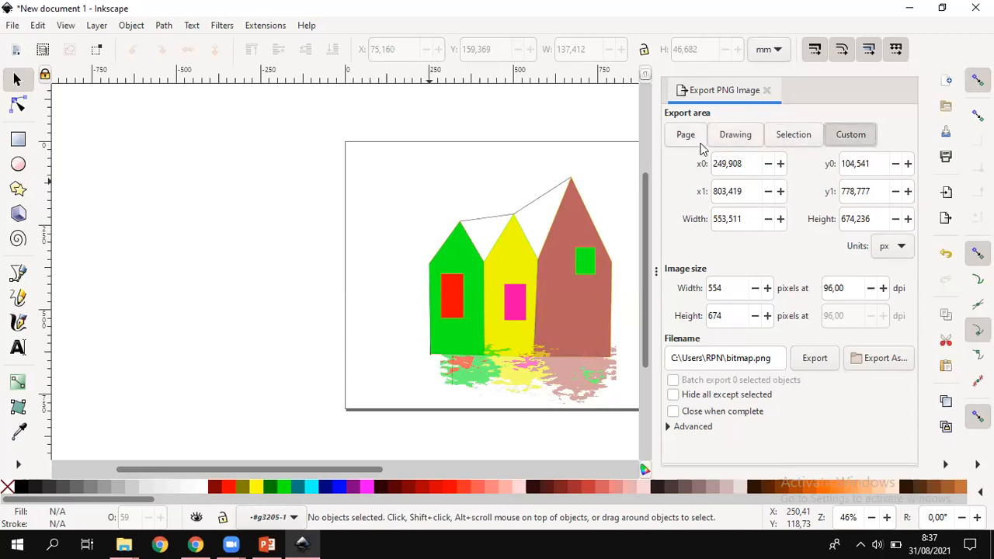
left_click(693, 142)
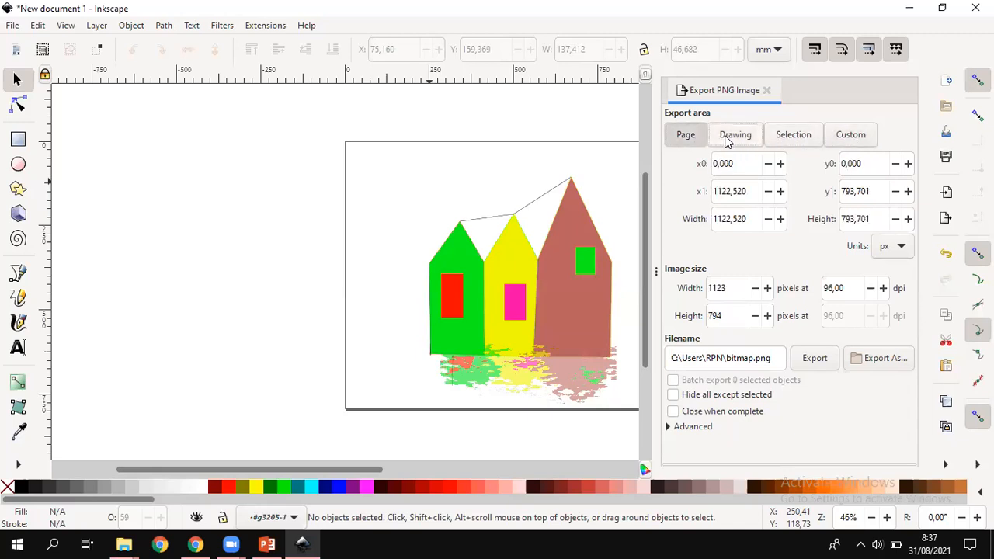
left_click(727, 138)
left_click(687, 134)
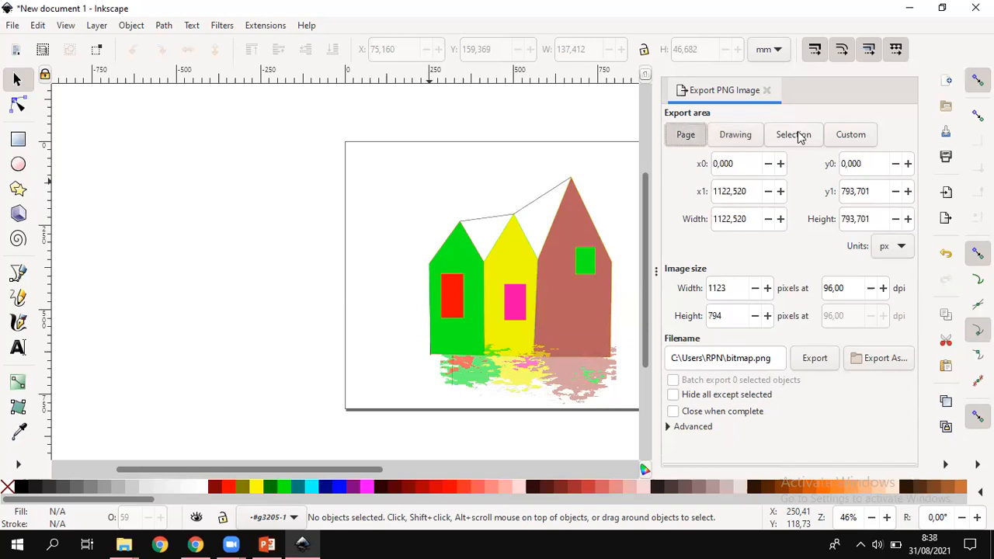
left_click(794, 136)
left_click(792, 136)
left_click(753, 142)
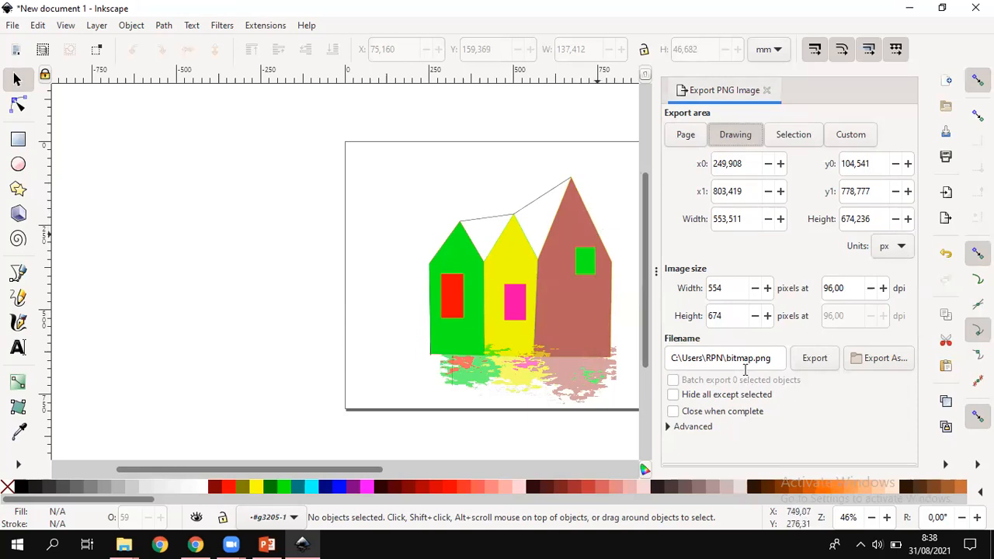
Replace "bitmap" in the export filename with "karya" plus the teacher's name, keeping the .png extension, and export the drawing
left_click(733, 360)
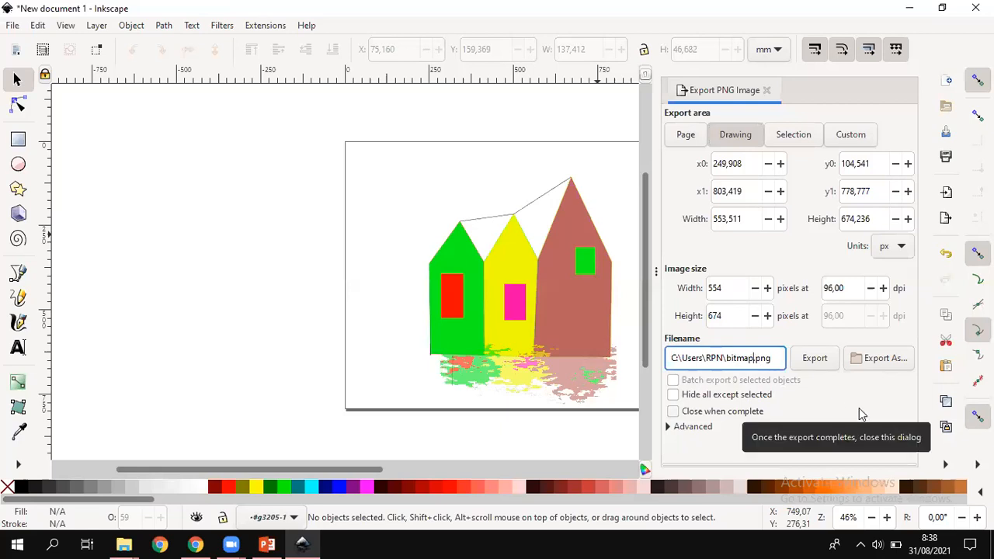
key("BackSpace")
key("BackSpace")
key("BackSpace")
key("BackSpace")
key("BackSpace")
key("BackSpace")
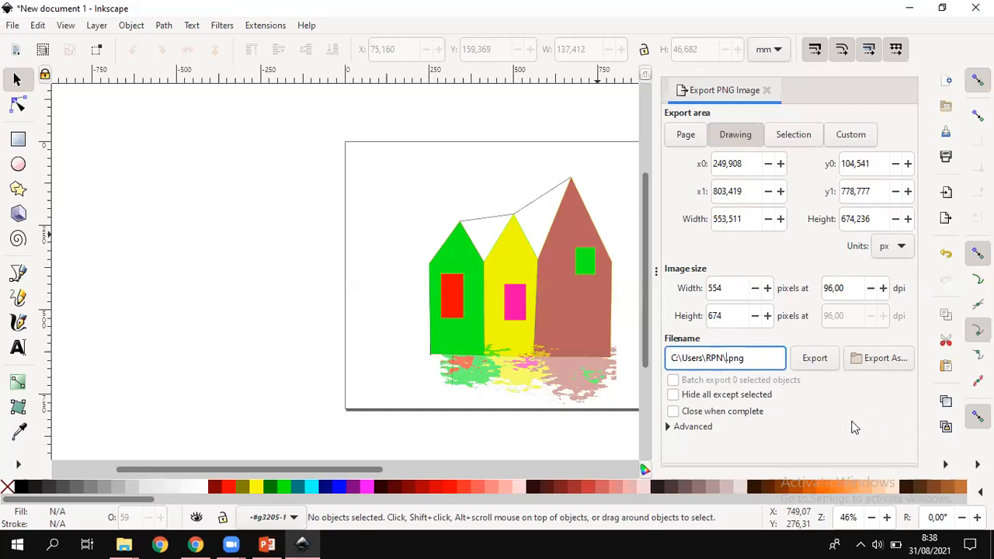
type("karyamsratih")
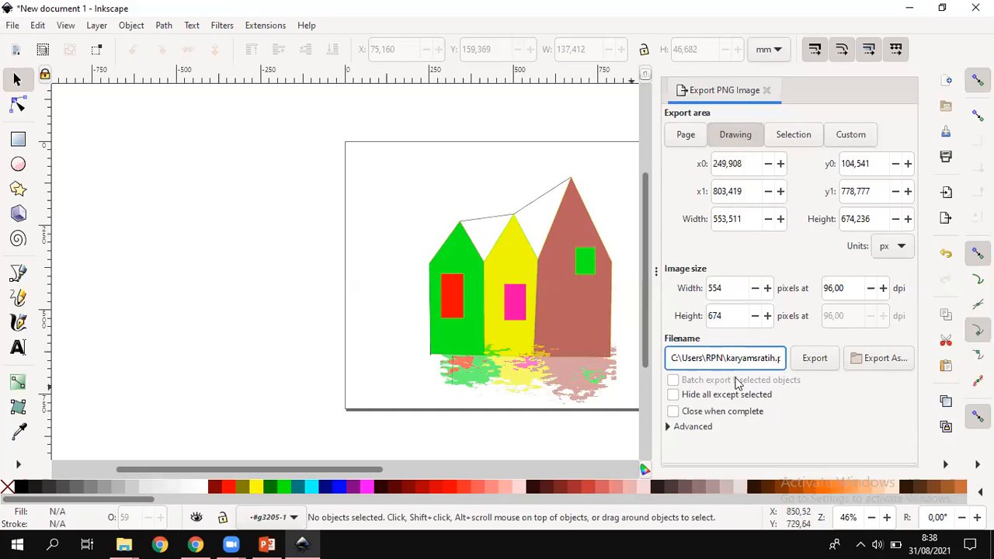
left_click(818, 363)
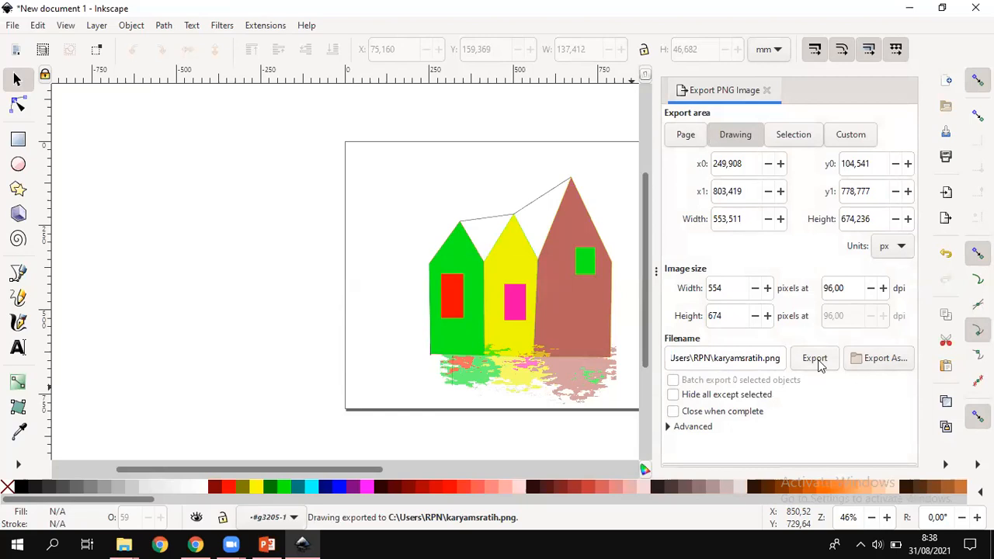
left_click(820, 364)
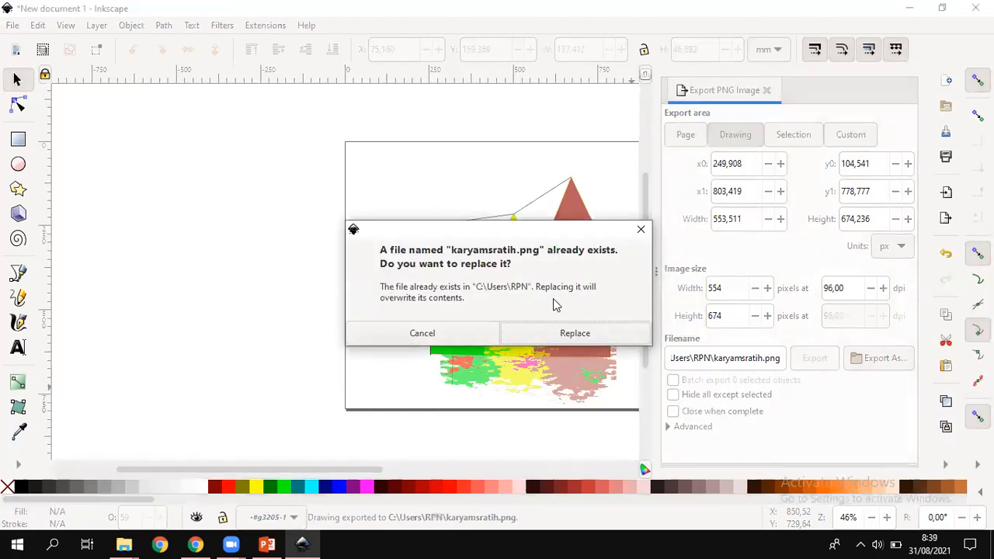
left_click(641, 233)
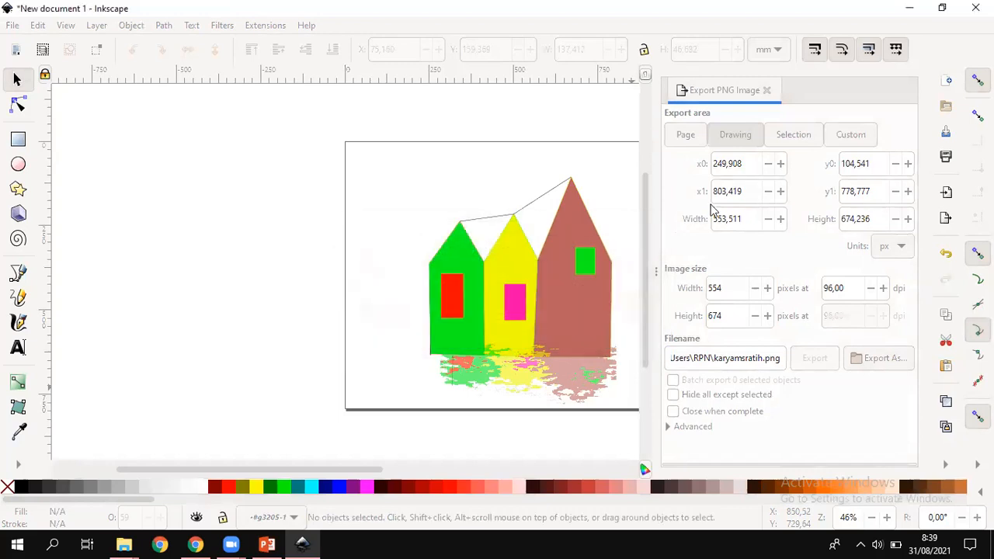
left_click(768, 90)
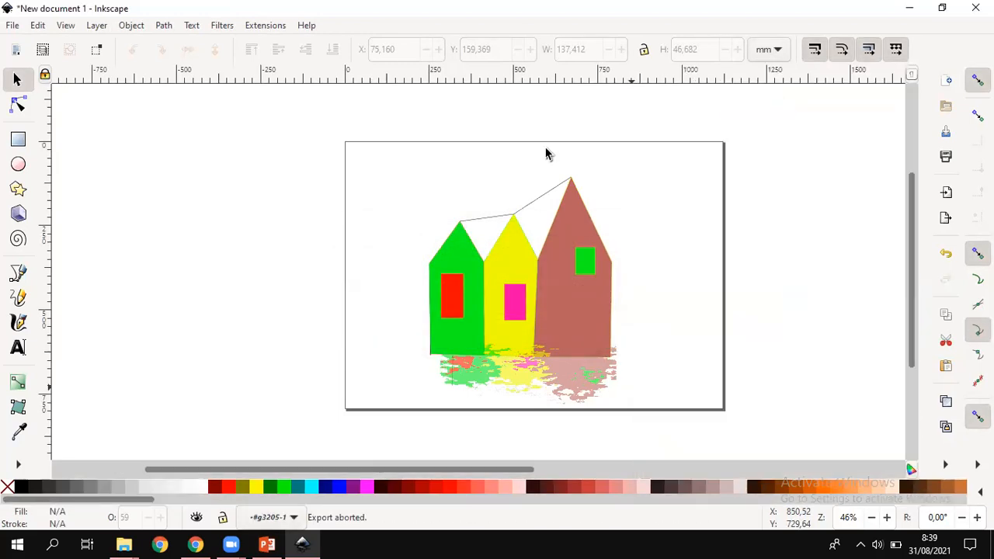
scroll(573, 216, "up", 6)
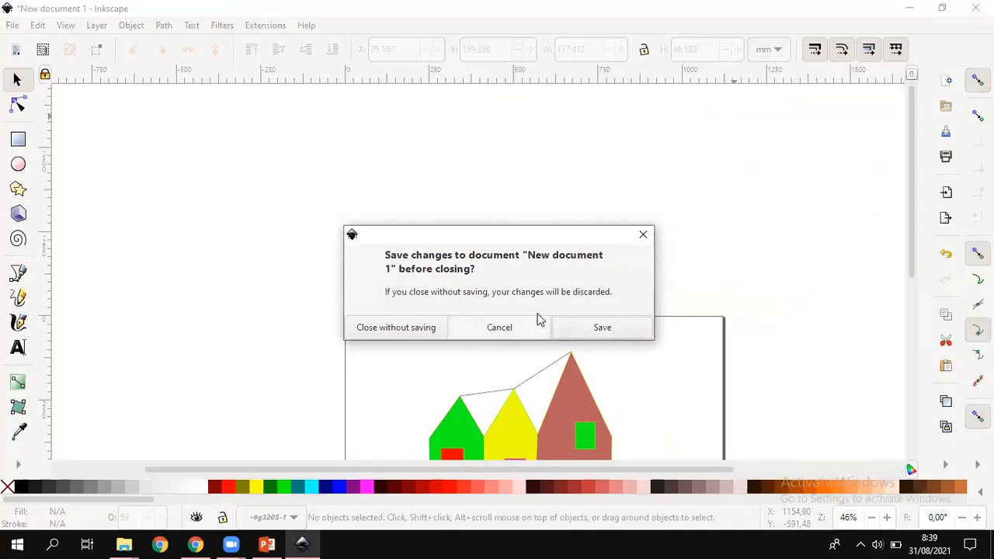
left_click(644, 235)
Switch to File Explorer and look for the exported PNG in Quick access, Local Disk (C:), DATA (D:) and Pictures
mouse_move(122, 542)
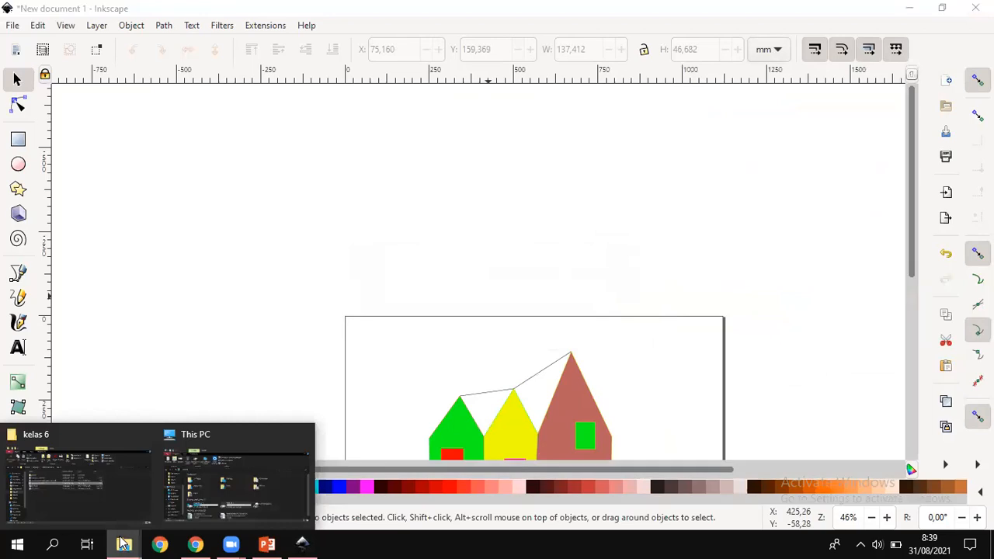
left_click(230, 478)
scroll(194, 223, "up", 2)
left_click(159, 180)
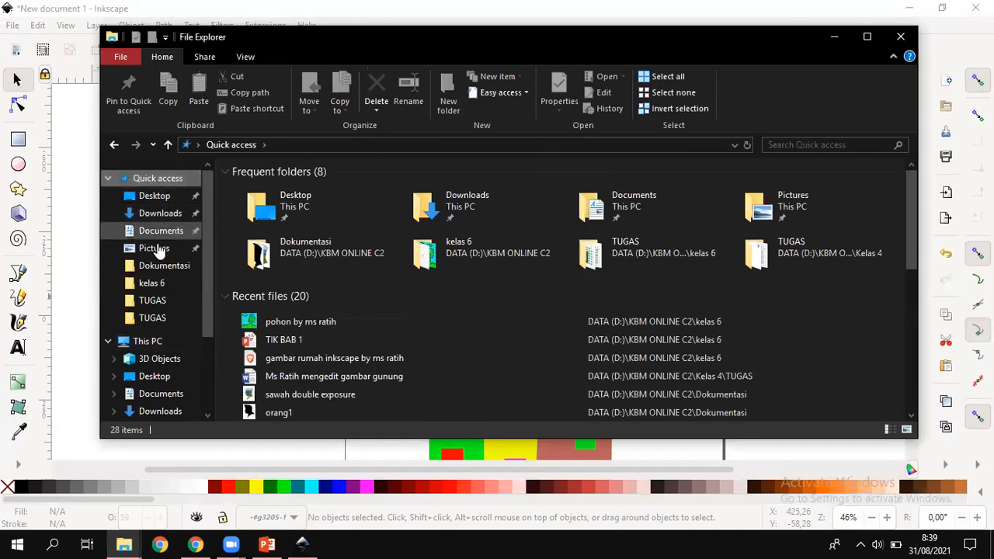
scroll(160, 256, "down", 4)
left_click(171, 365)
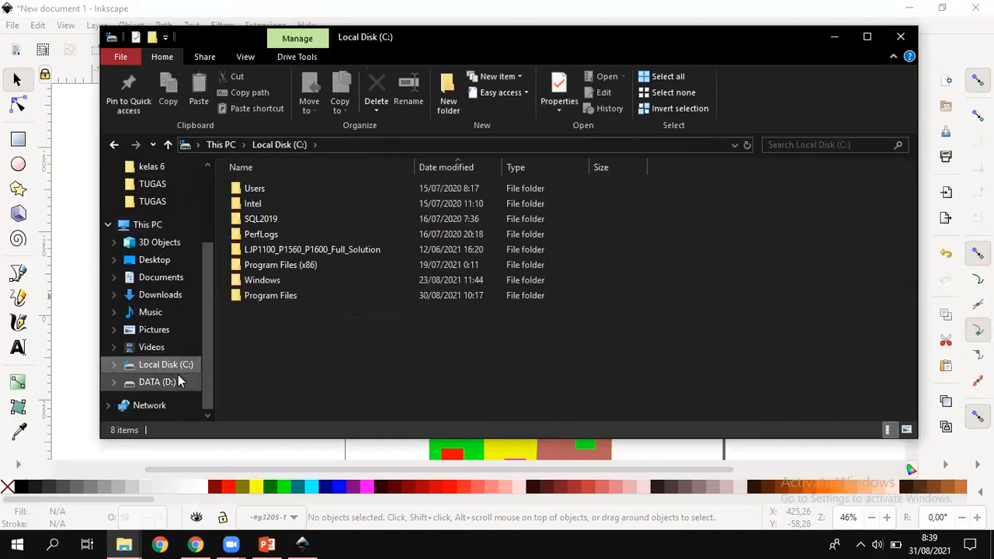
left_click(179, 380)
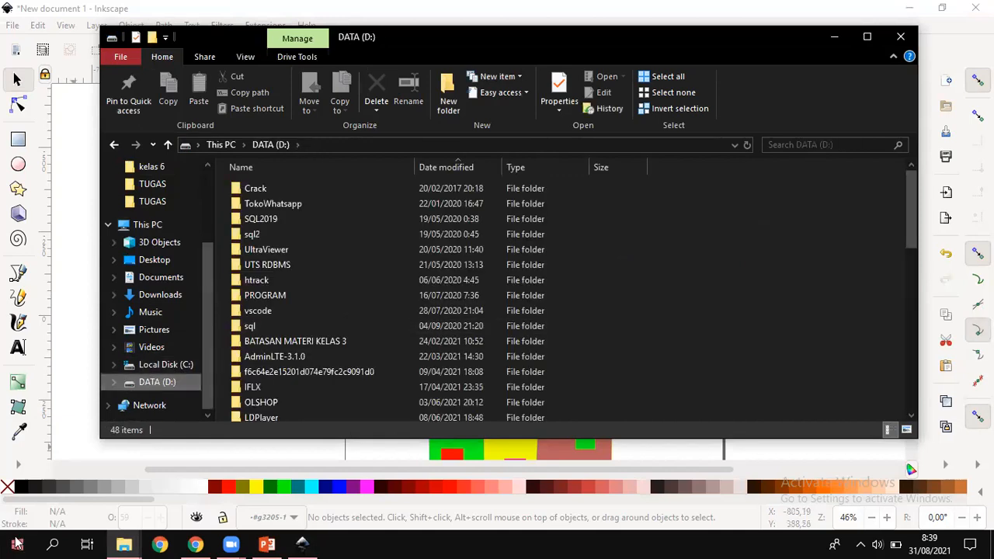
left_click(173, 364)
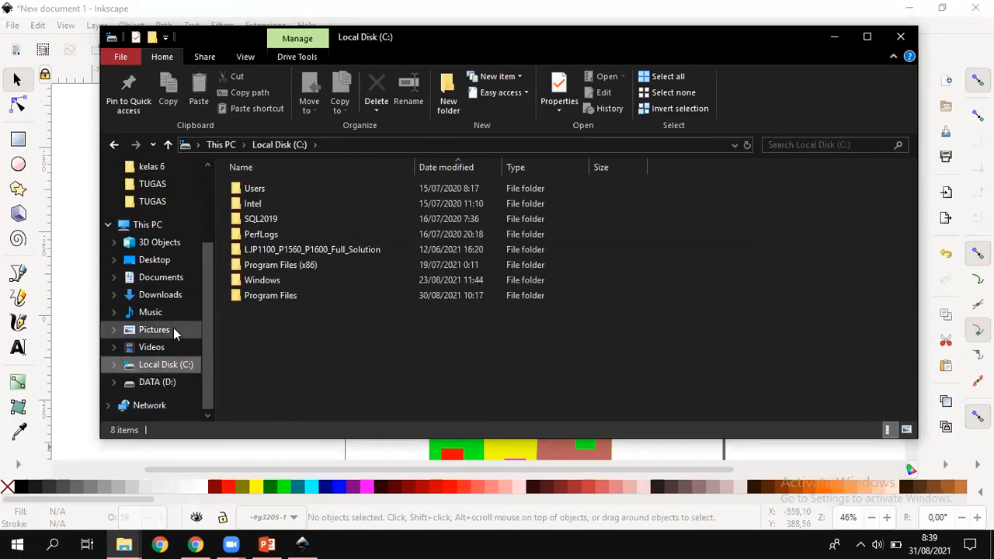
left_click(174, 332)
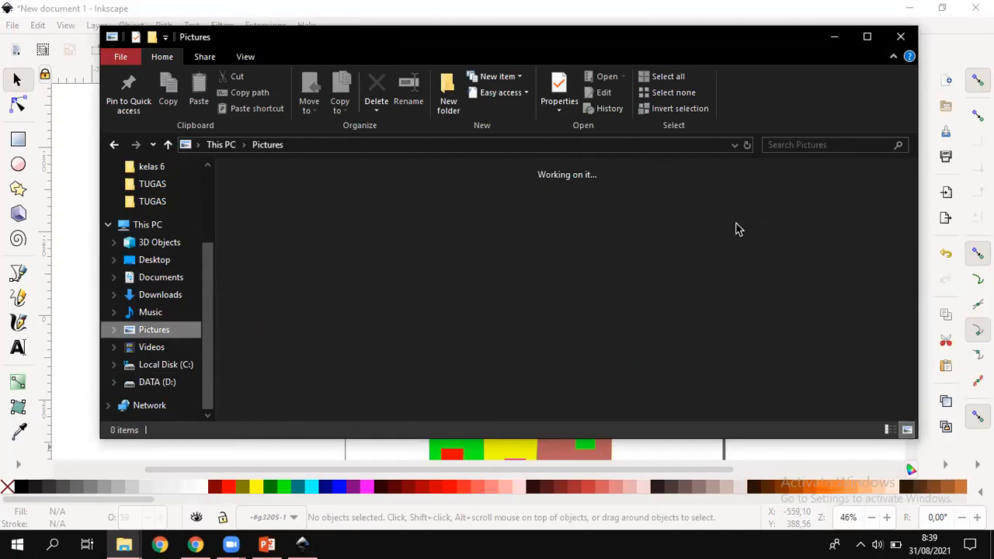
Return to Inkscape, reopen the PNG export settings and check the folder path in the export filename
left_click(96, 90)
left_click(12, 26)
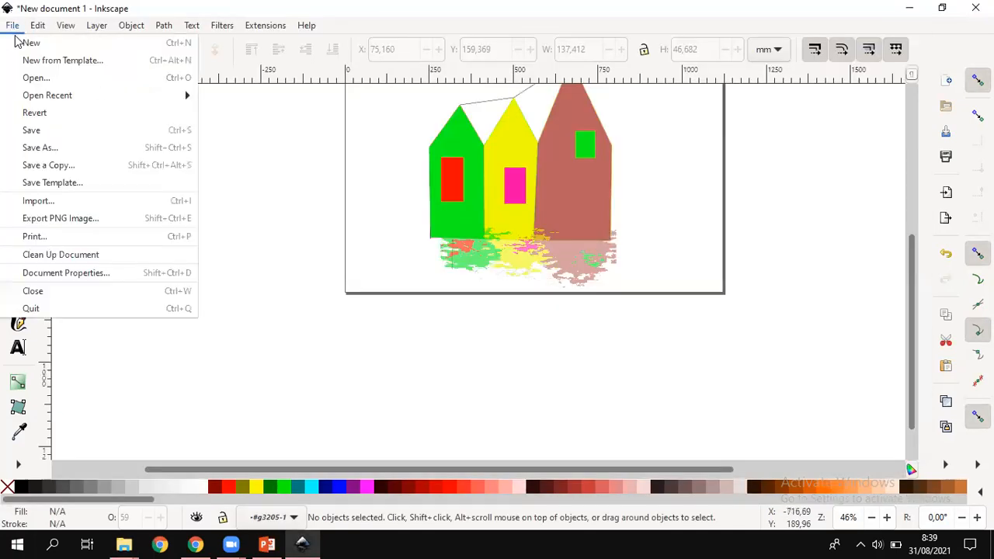
left_click(87, 222)
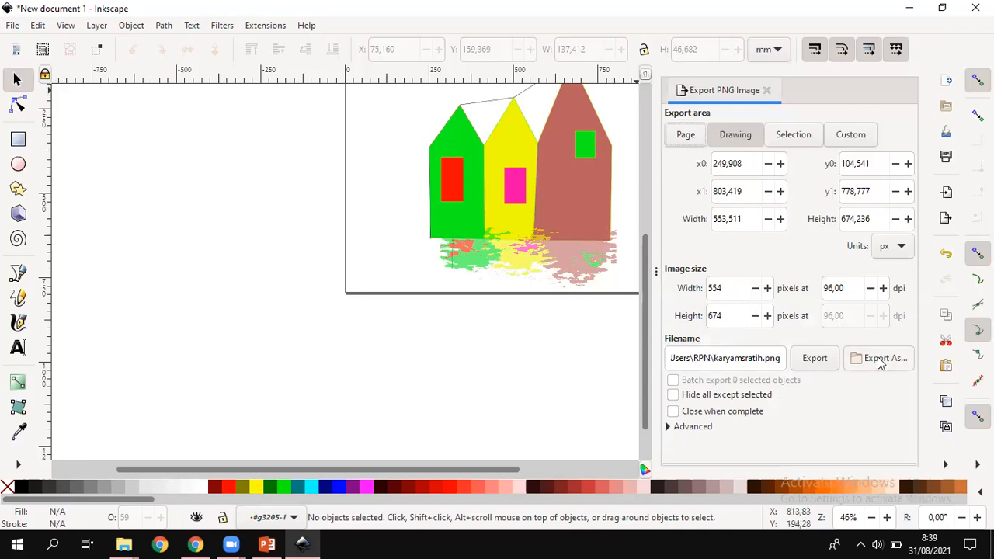
left_click_drag(698, 362, 652, 353)
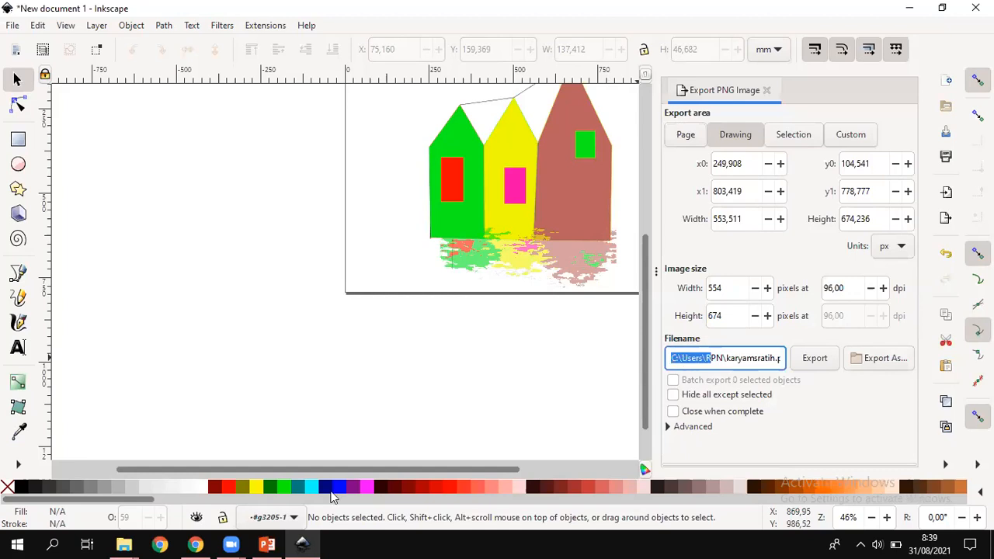
Switch to File Explorer and browse to the RPN folder under Users on Local Disk (C:) to locate the exported PNG
mouse_move(125, 544)
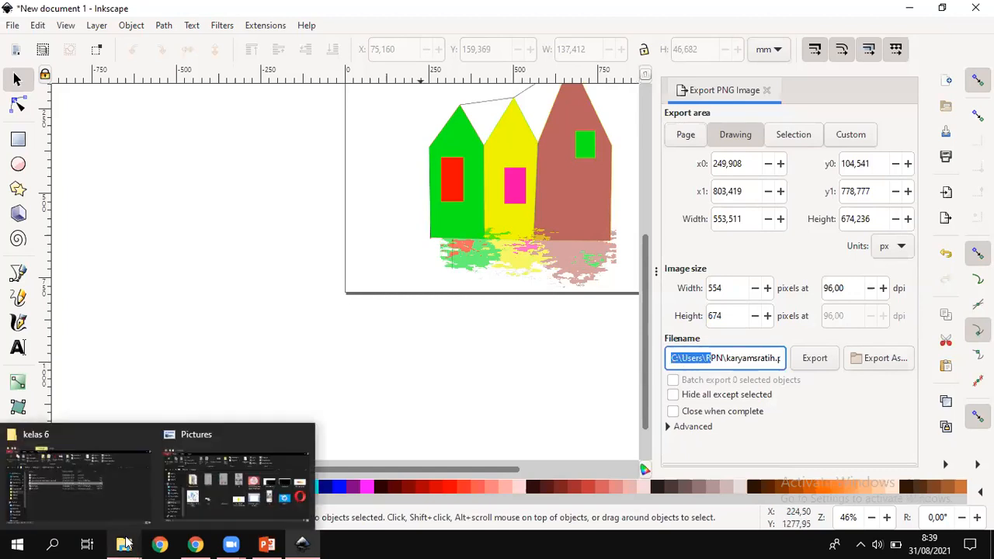
left_click(113, 477)
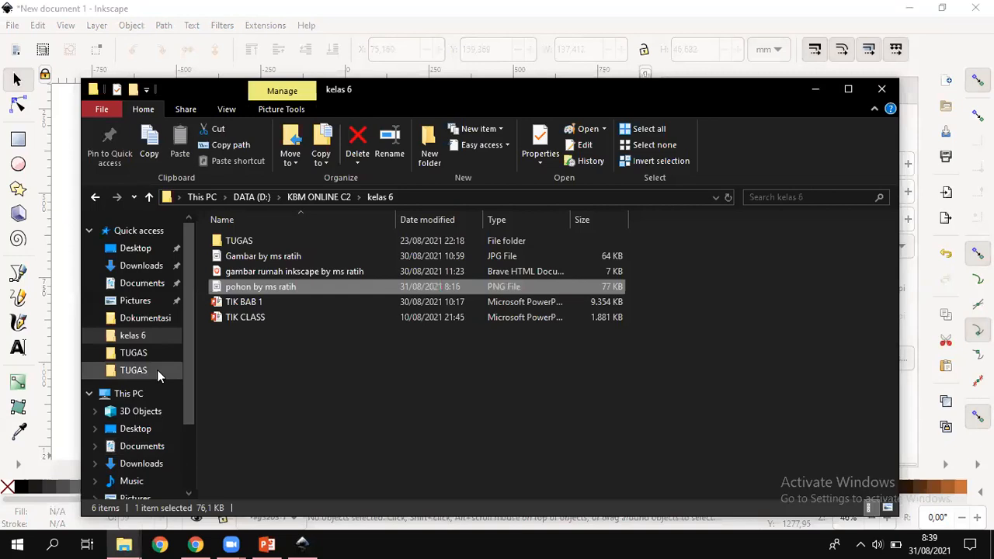
scroll(135, 447, "down", 2)
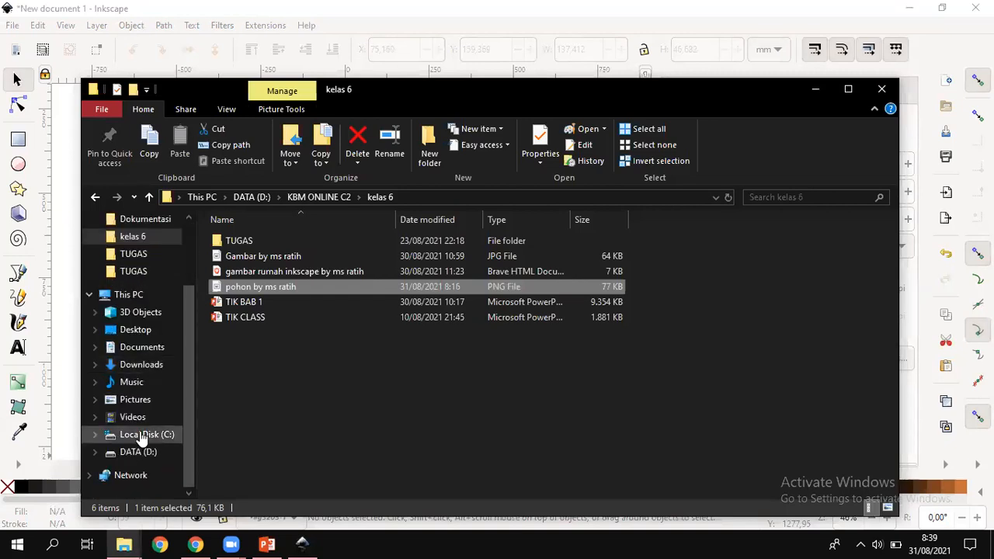
left_click(142, 436)
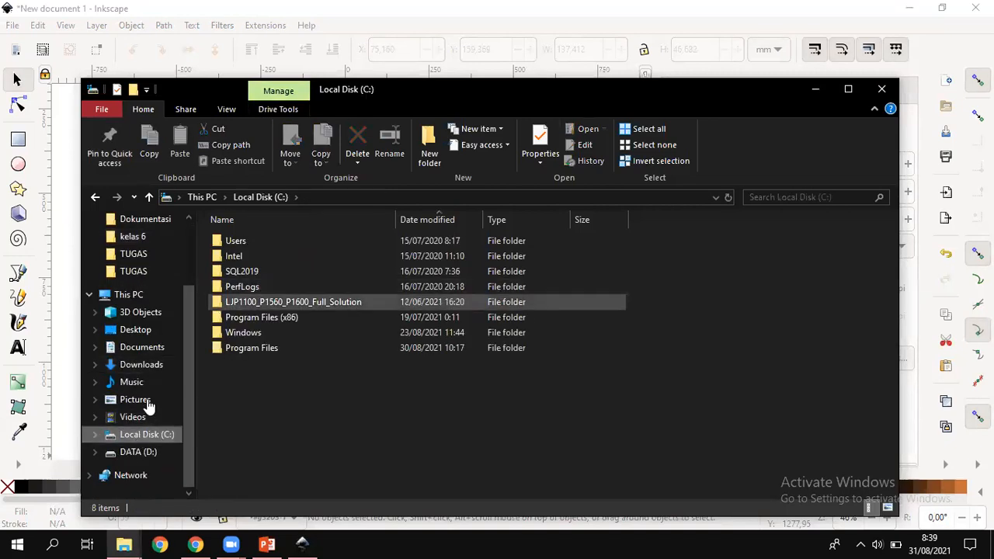
double_click(275, 242)
double_click(273, 260)
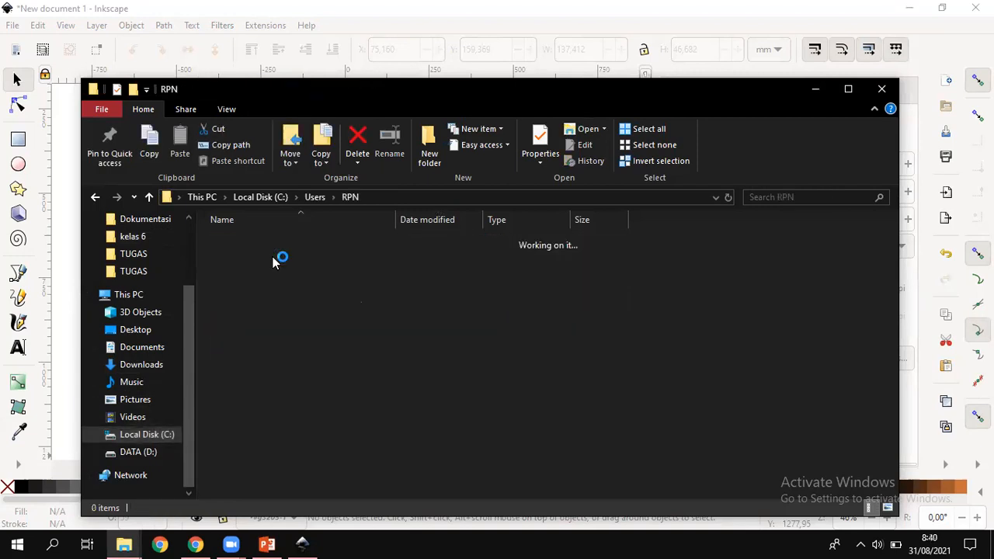
scroll(282, 326, "down", 1)
scroll(281, 326, "down", 2)
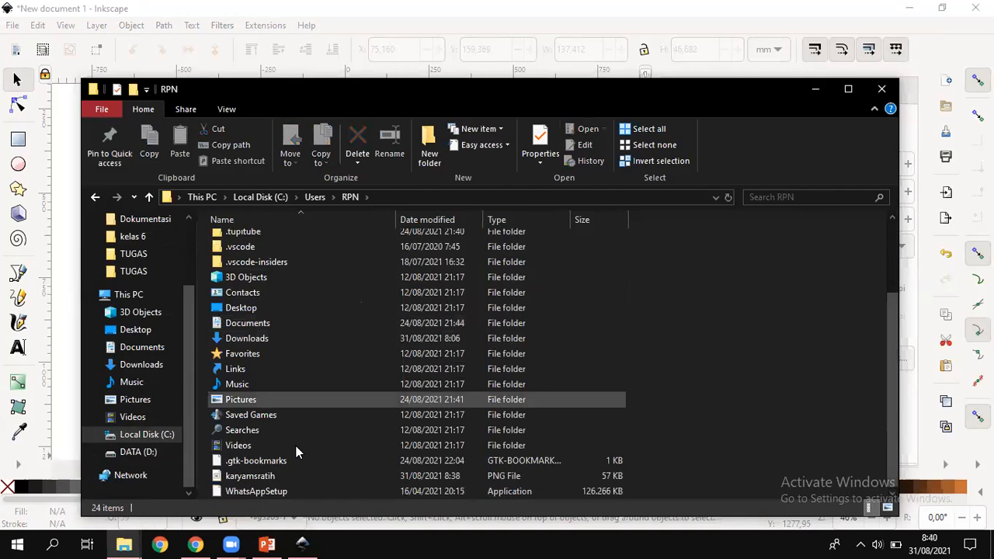
Open the exported PNG in Paint and check the whole houses picture, including the water reflection
left_click(253, 478)
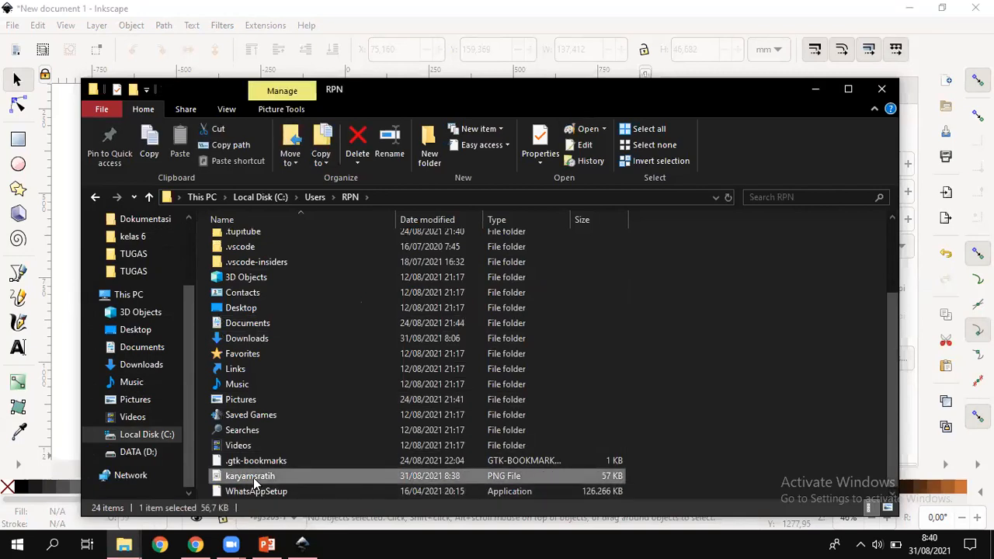
right_click(253, 478)
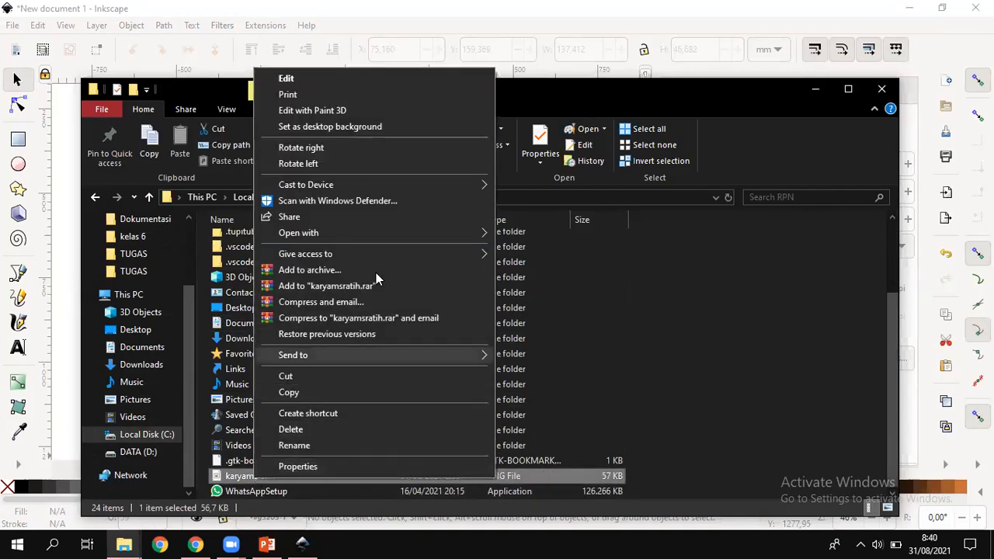
mouse_move(391, 232)
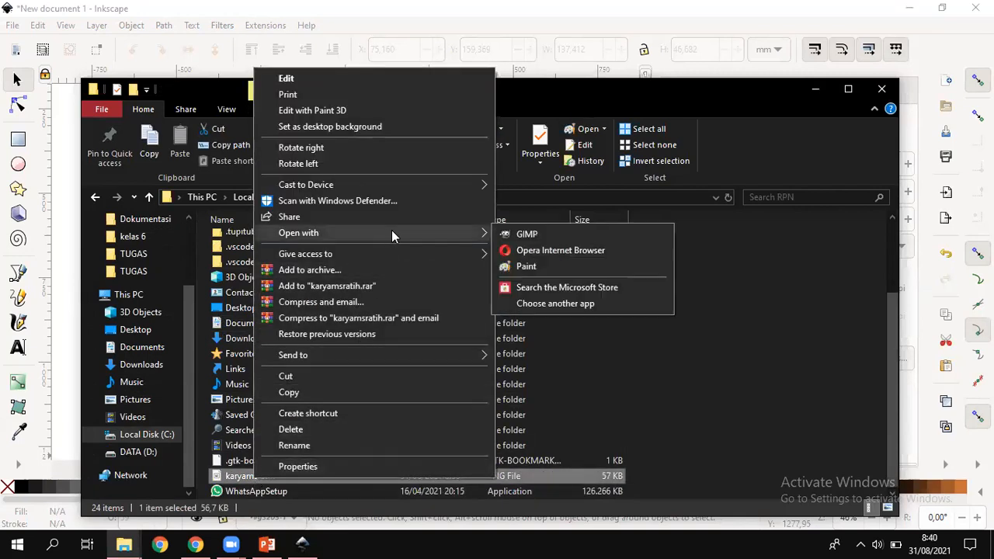
left_click(570, 264)
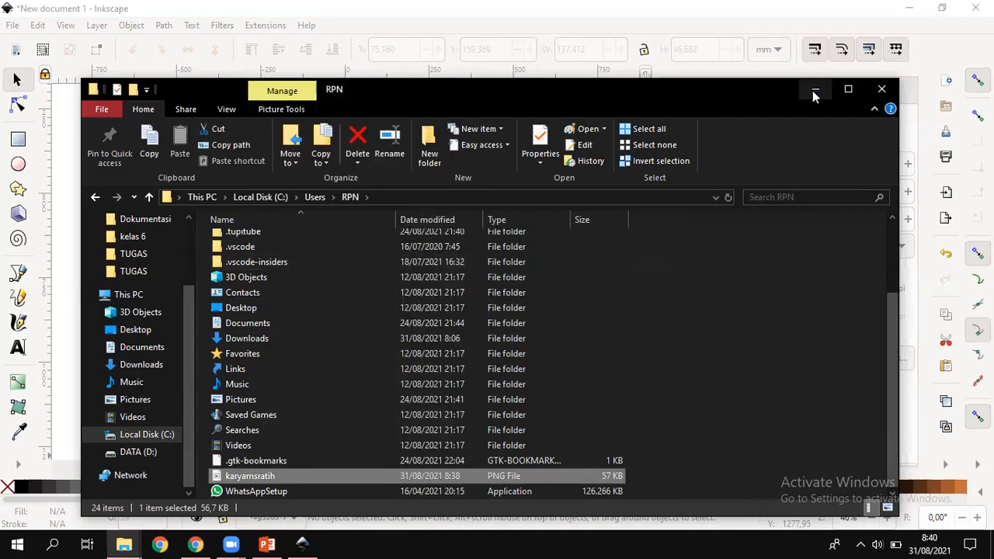
scroll(467, 293, "down", 3)
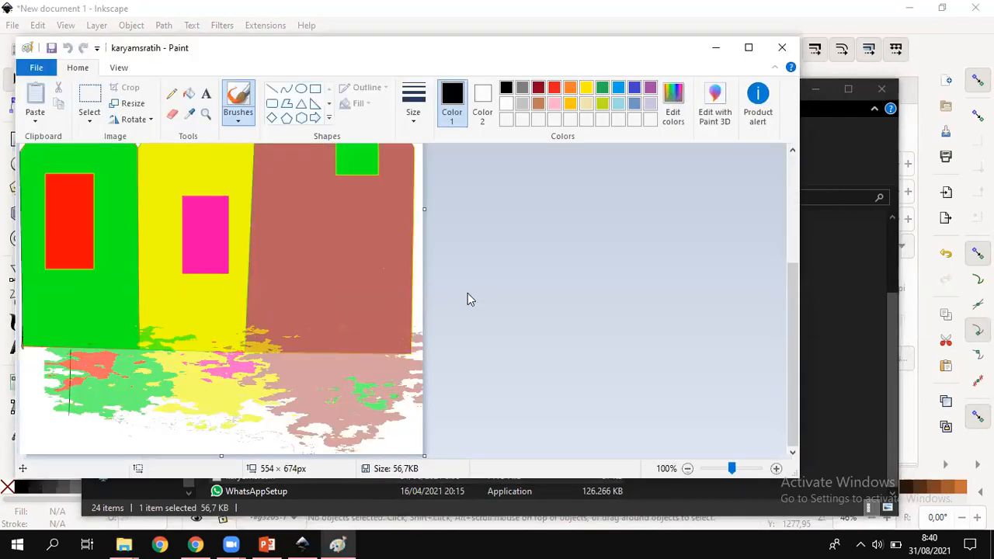
scroll(467, 292, "up", 3)
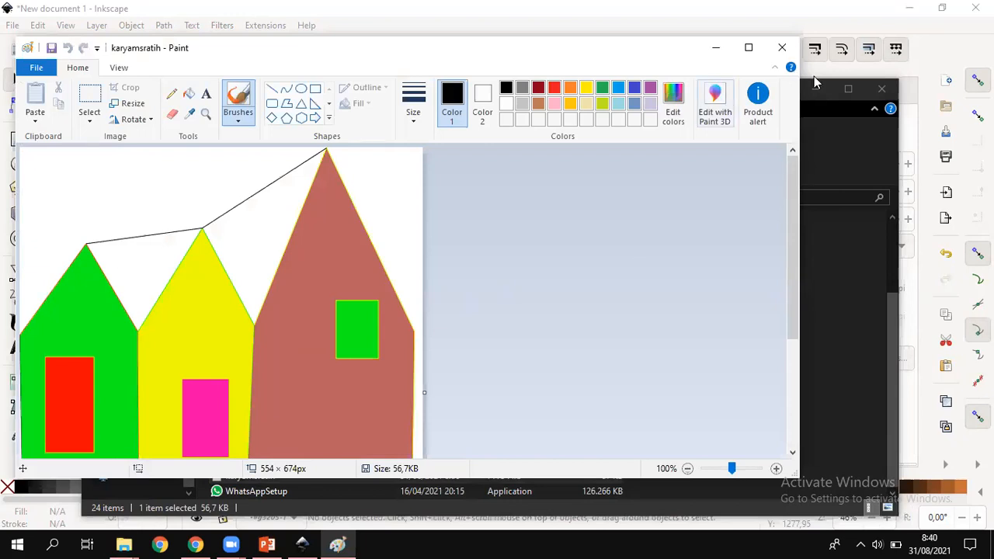
Return to Inkscape and close the PNG export settings
key("alt+Tab")
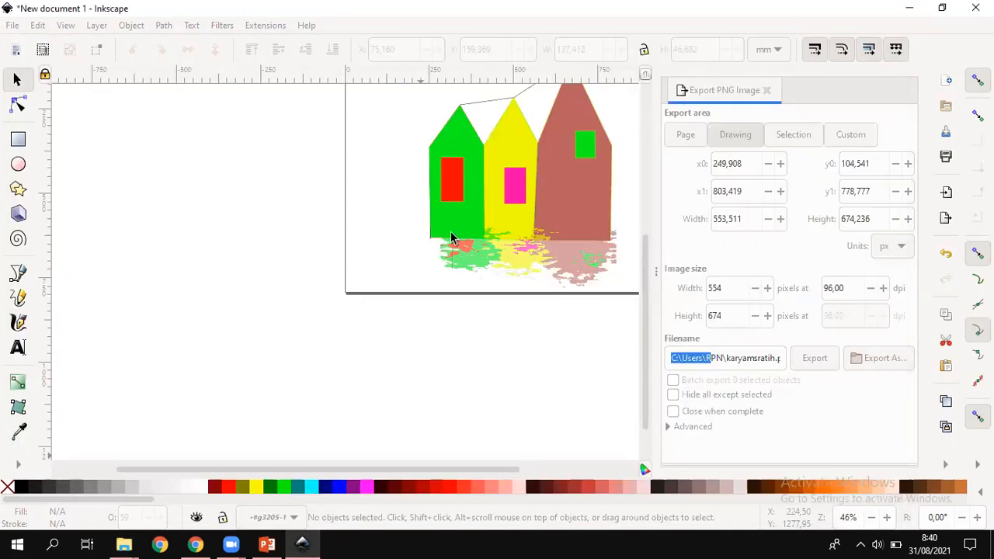
scroll(455, 239, "up", 4)
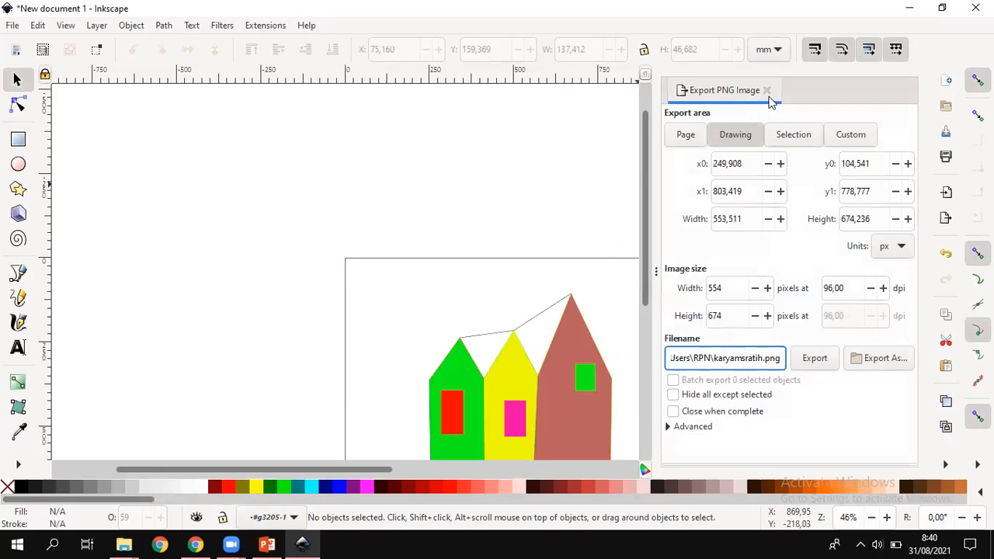
left_click(766, 91)
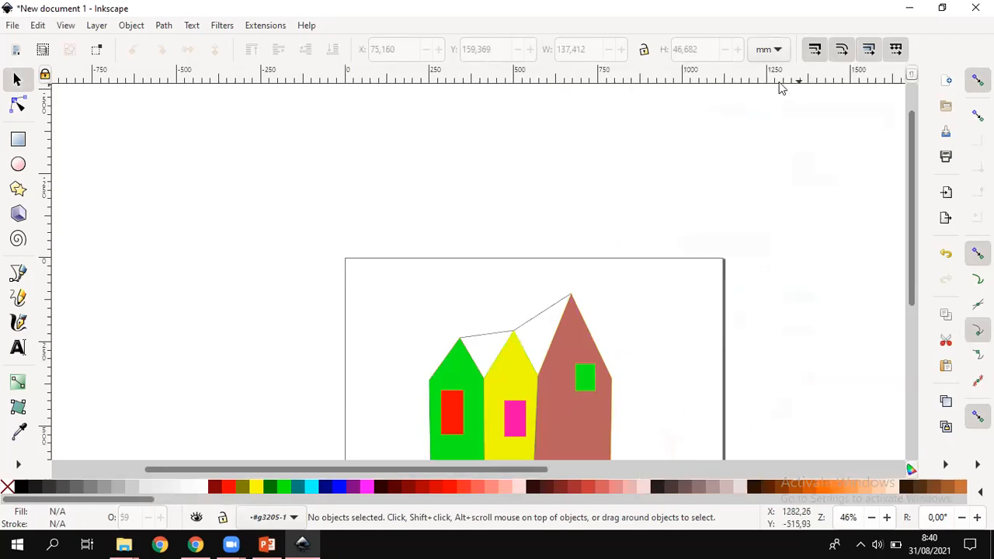